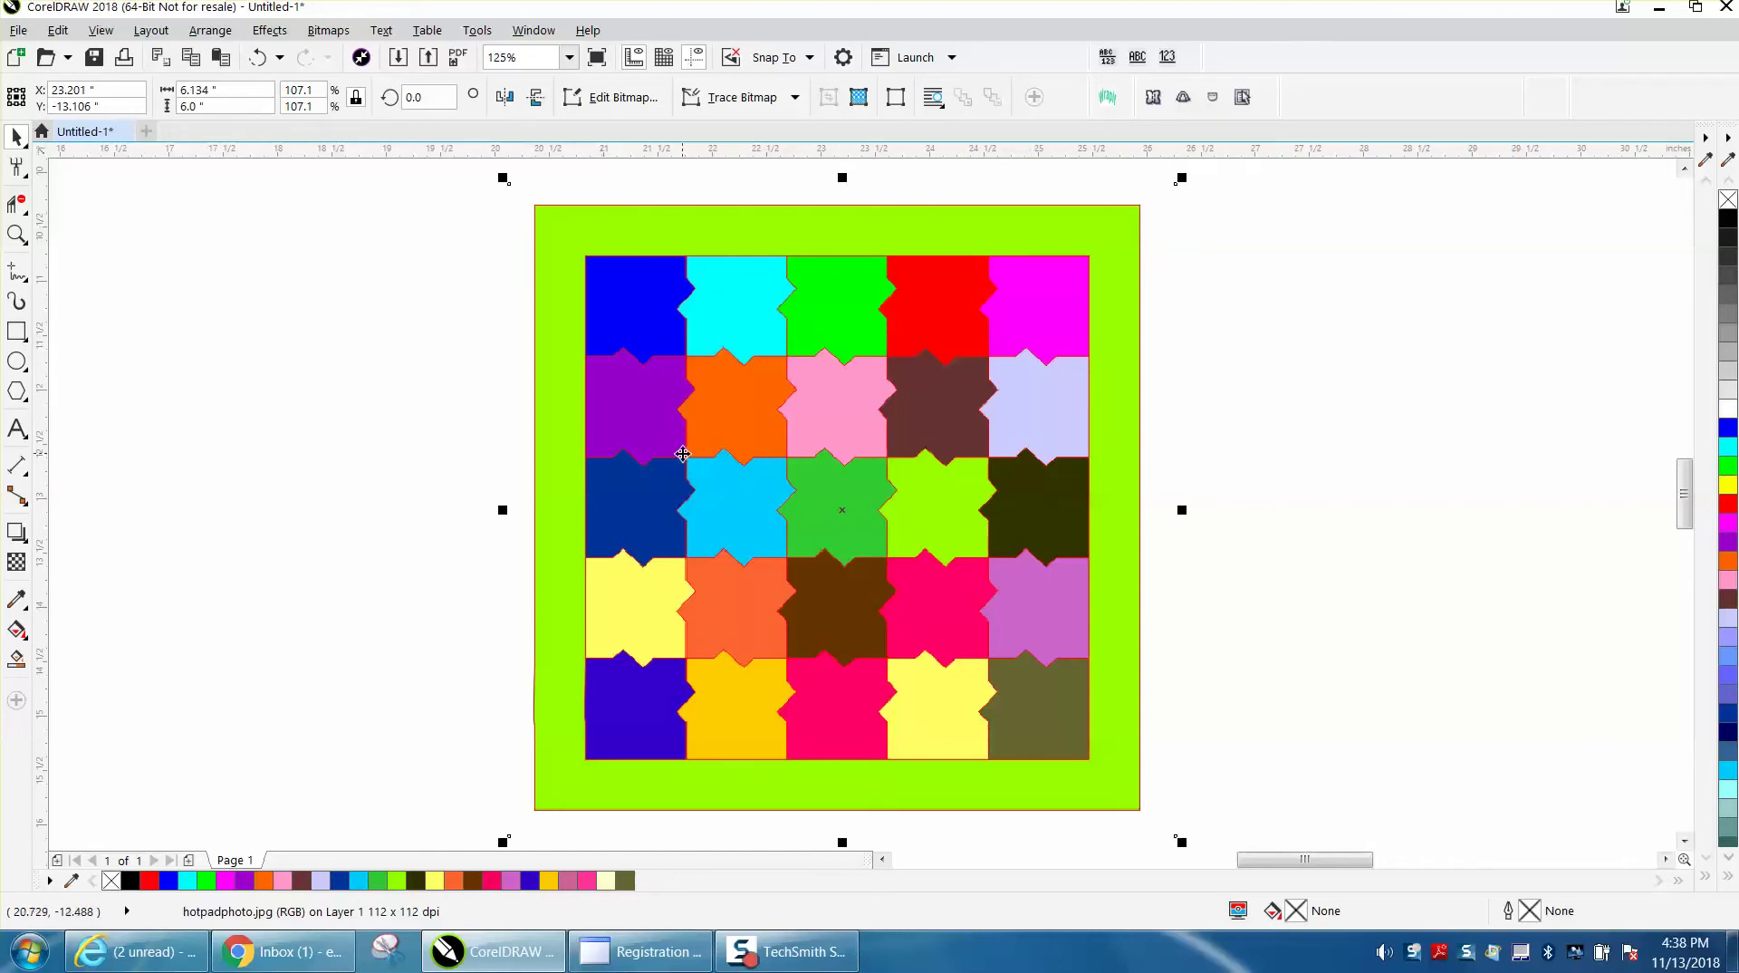
Move the puzzle photo to the right and draw a 1-inch square in the empty space beside it
left_click_drag(838, 507, 1192, 521)
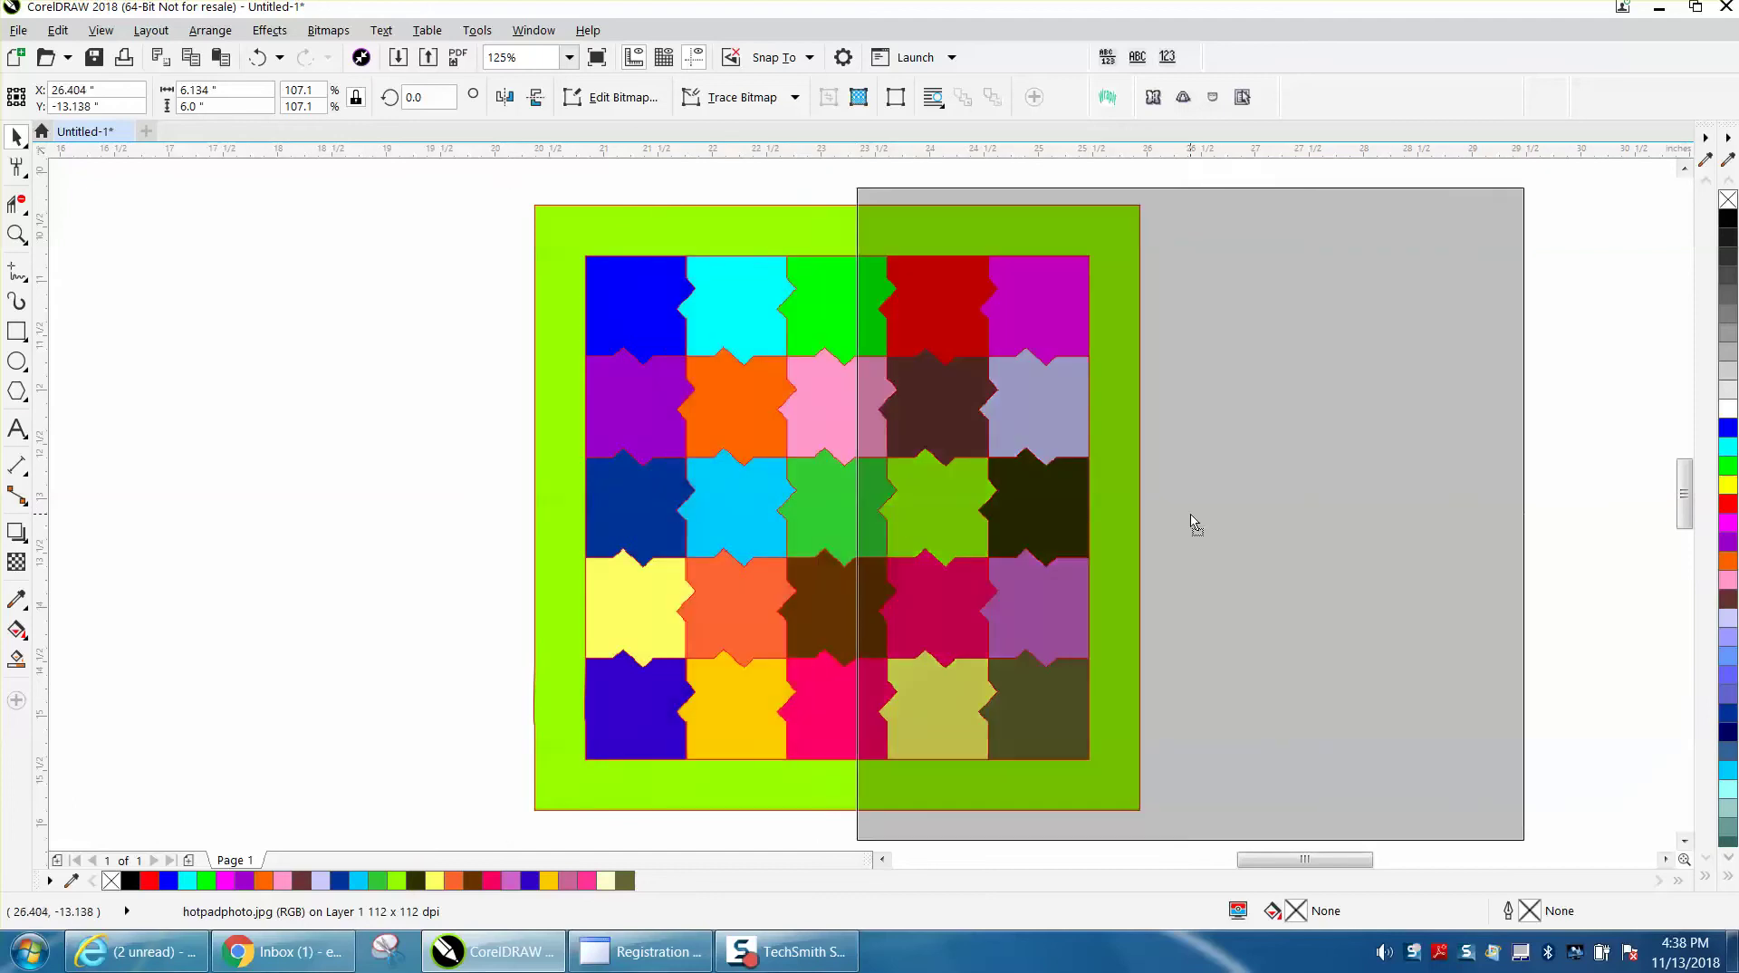
left_click(17, 332)
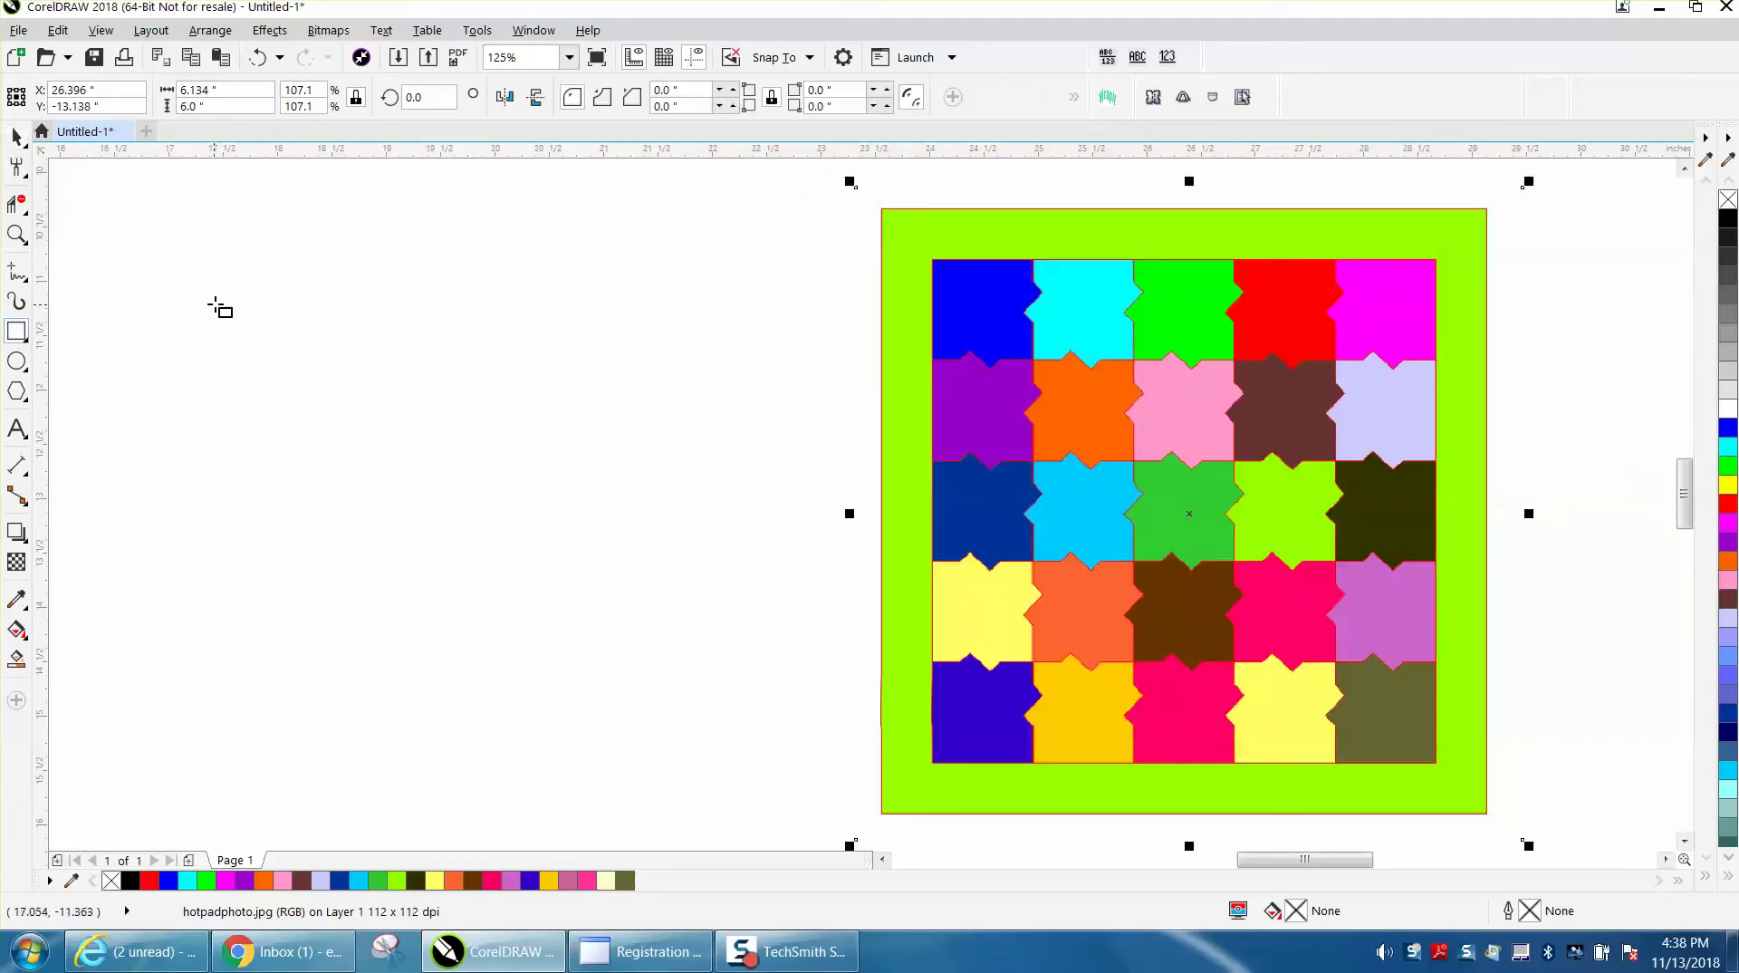
left_click_drag(257, 287, 338, 374)
left_click(168, 91)
type("1")
key("Return")
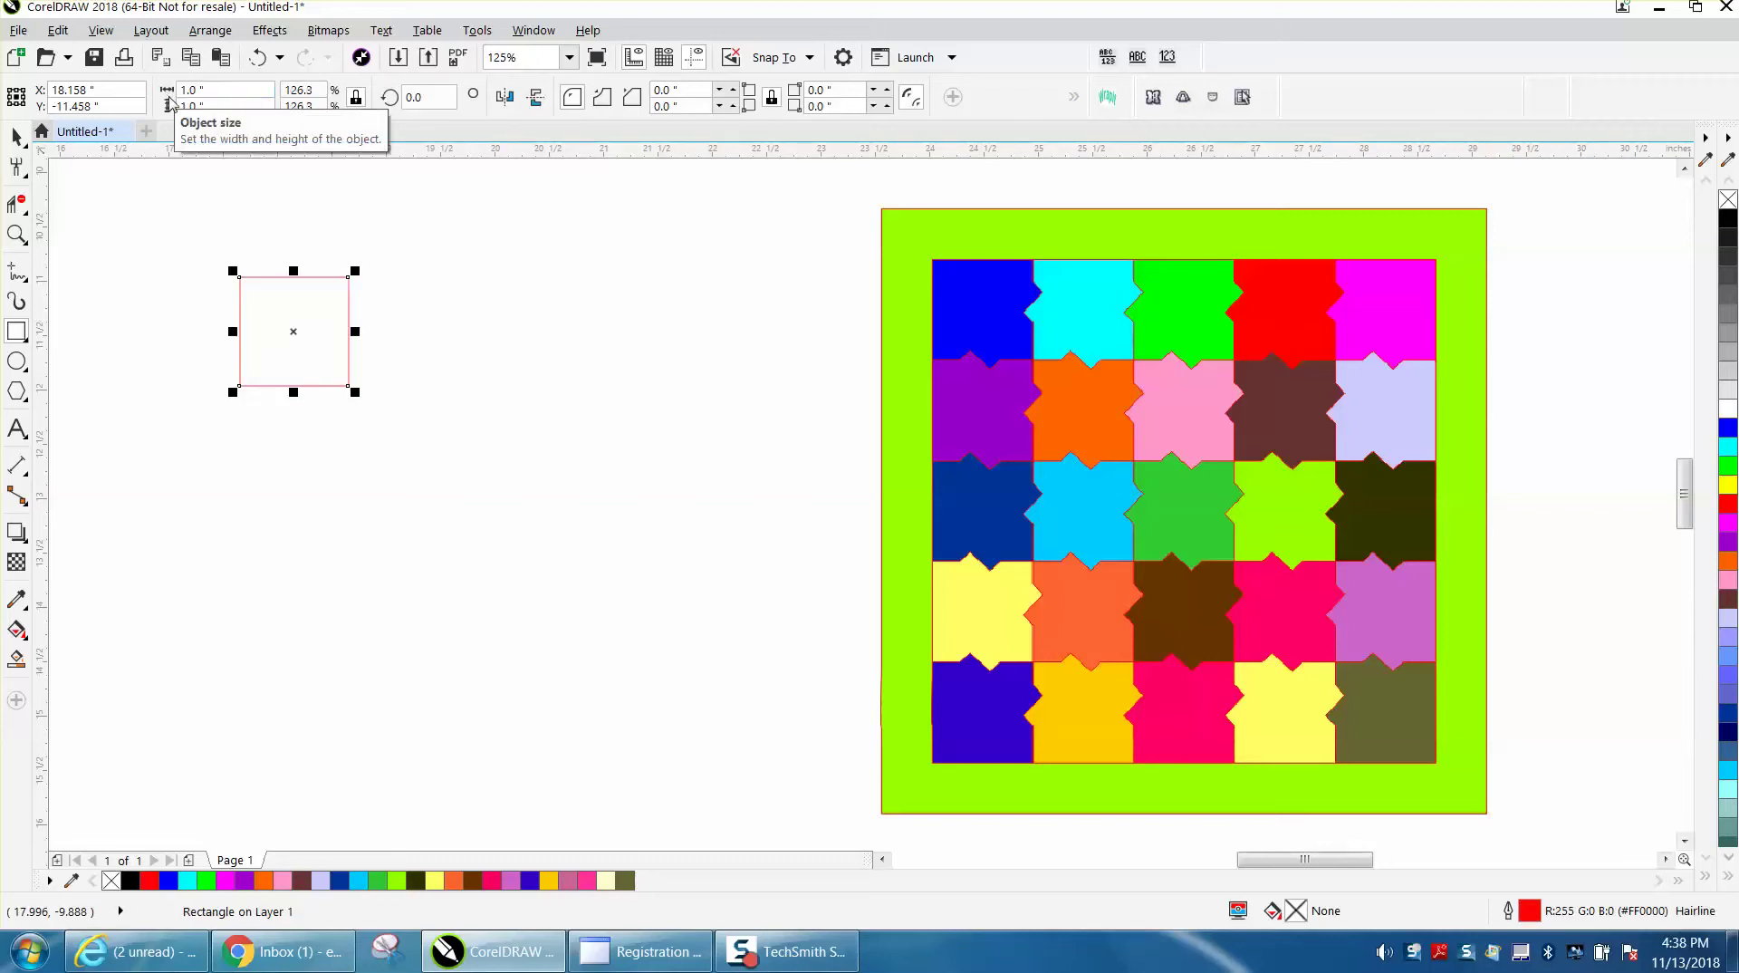
Use the Roughen tool to form a zigzag tab on the square's right edge and another on its bottom edge
left_click(20, 171)
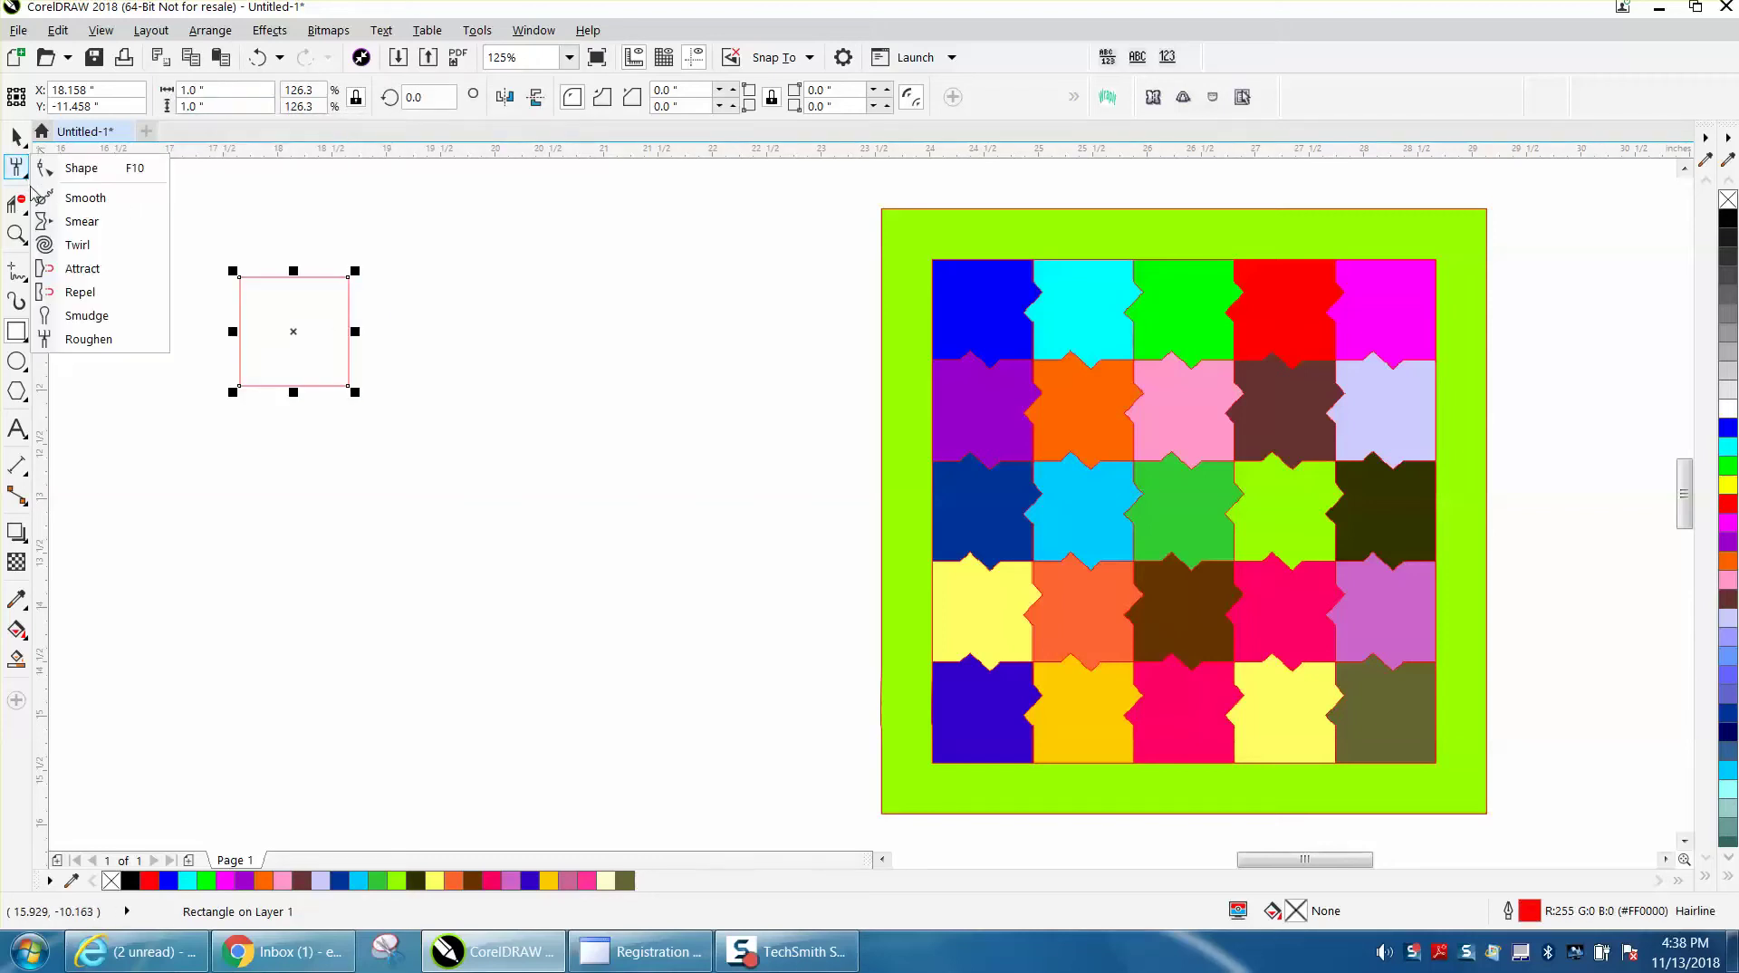
left_click(88, 340)
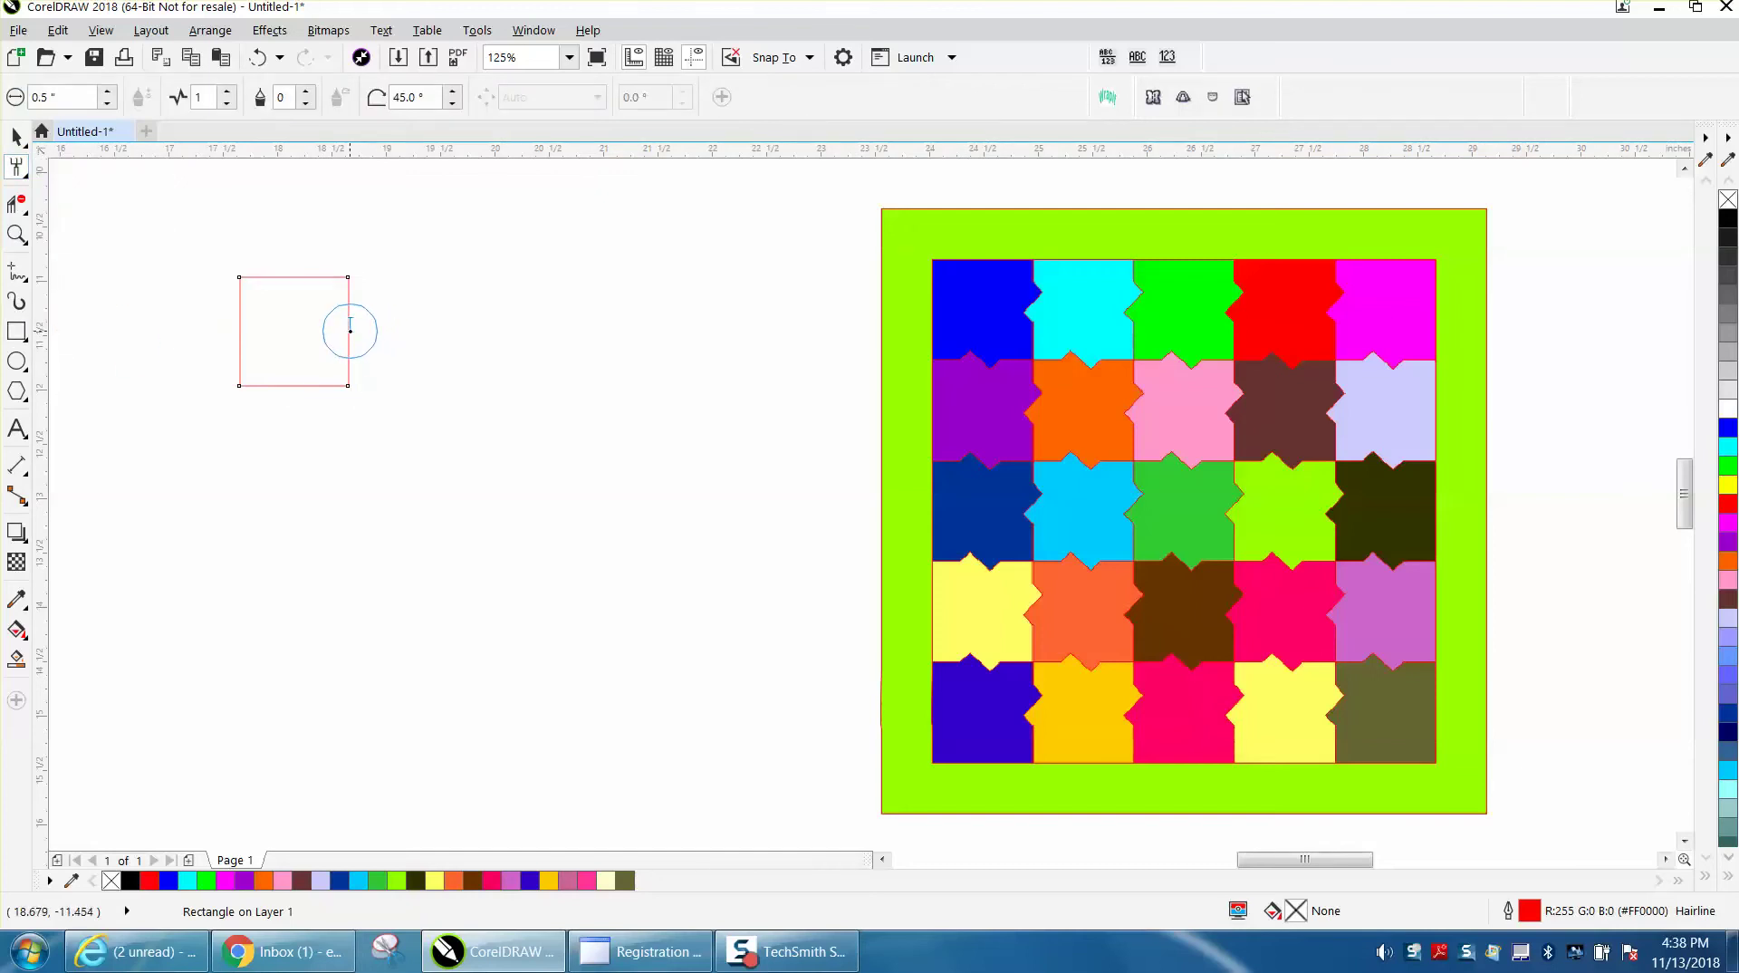
left_click(348, 330)
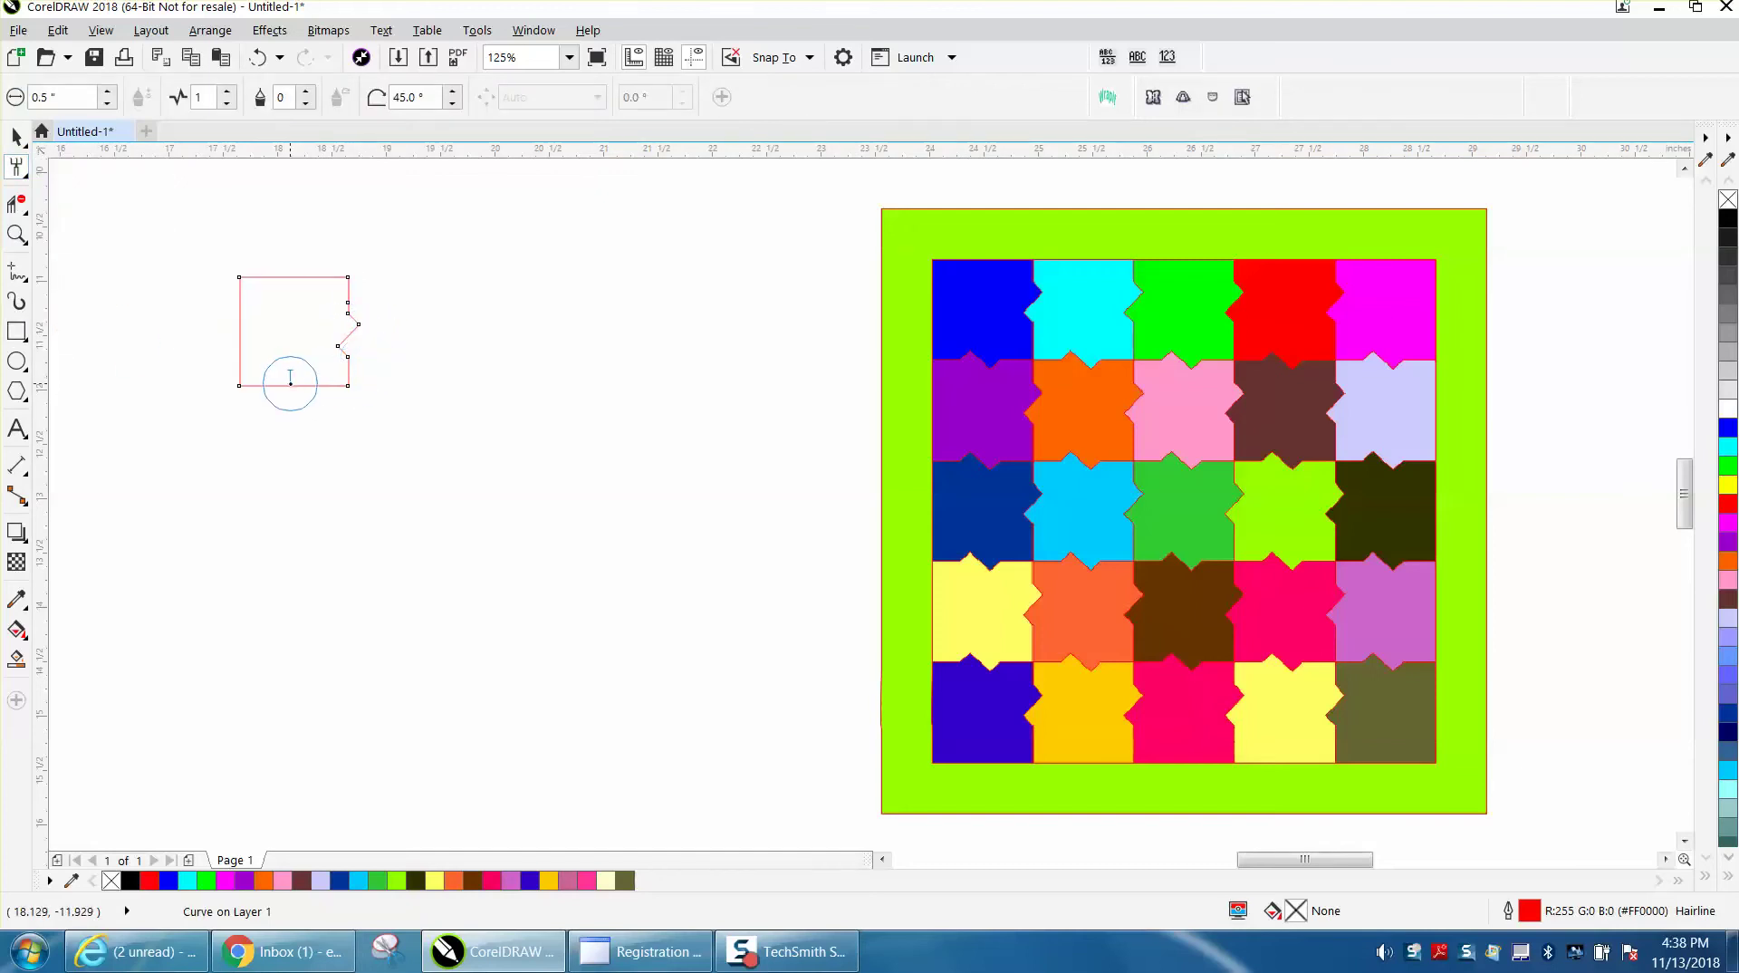
left_click(293, 385)
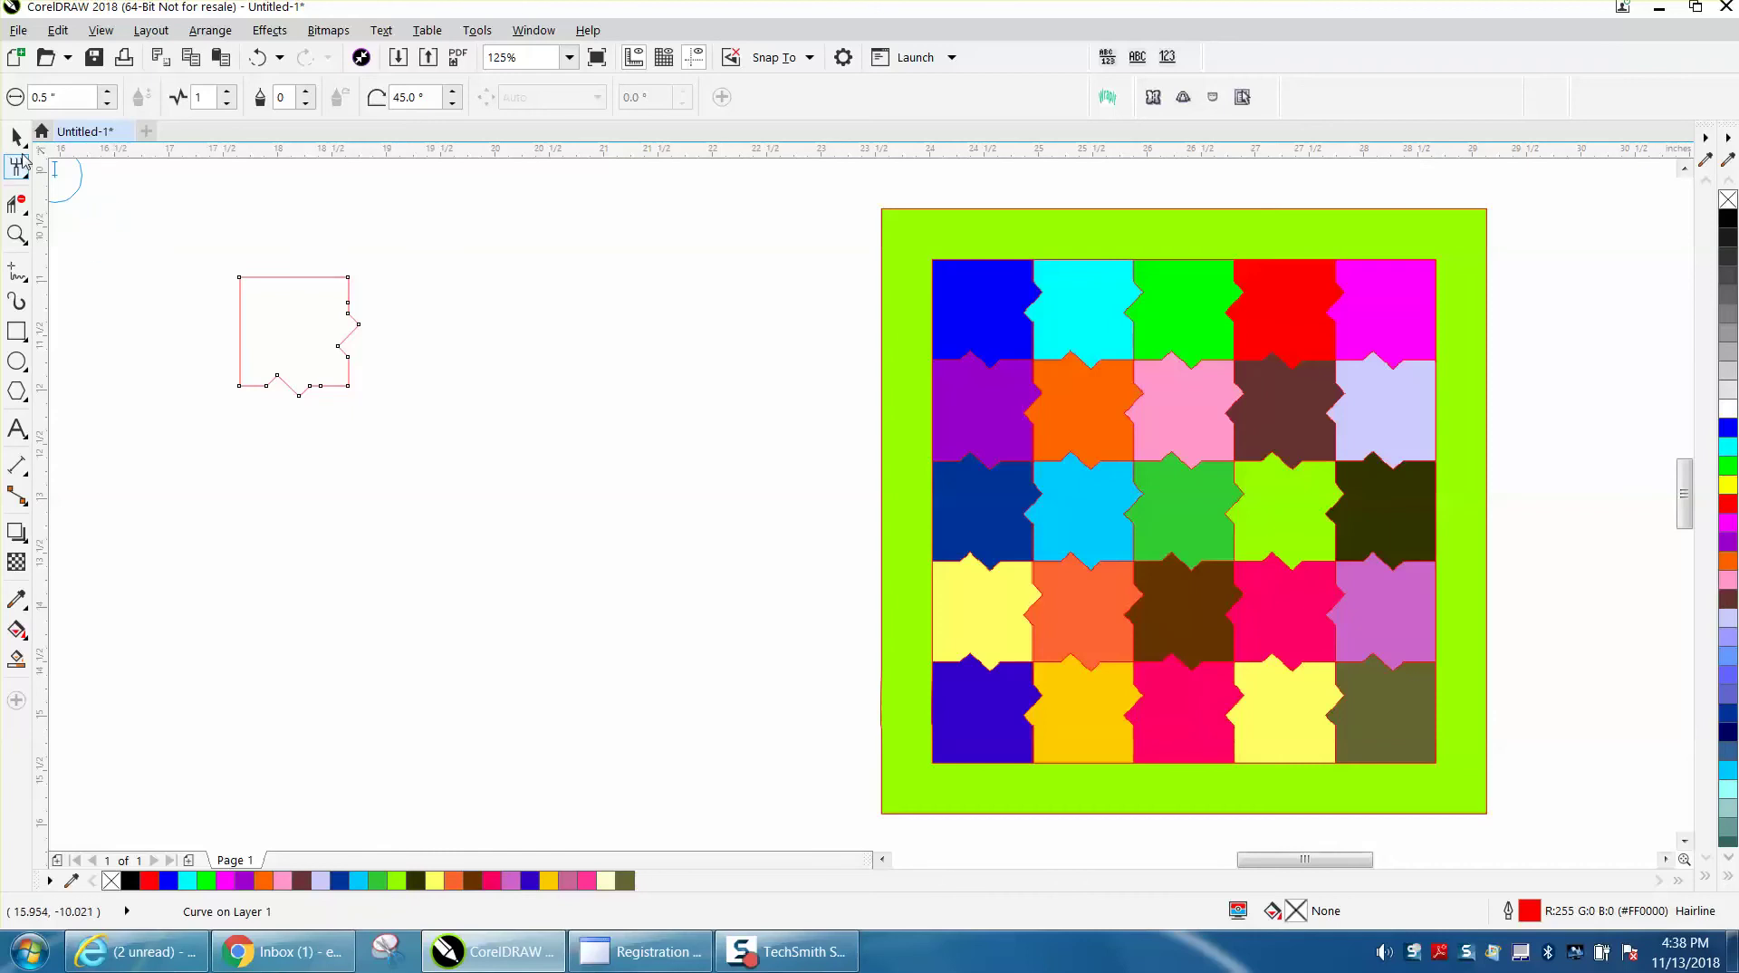
Delete the extra nodes beside the zigzag tabs on the piece's right and bottom edges
left_click(8, 137)
left_click(16, 234)
left_click(58, 232)
left_click_drag(258, 258, 500, 413)
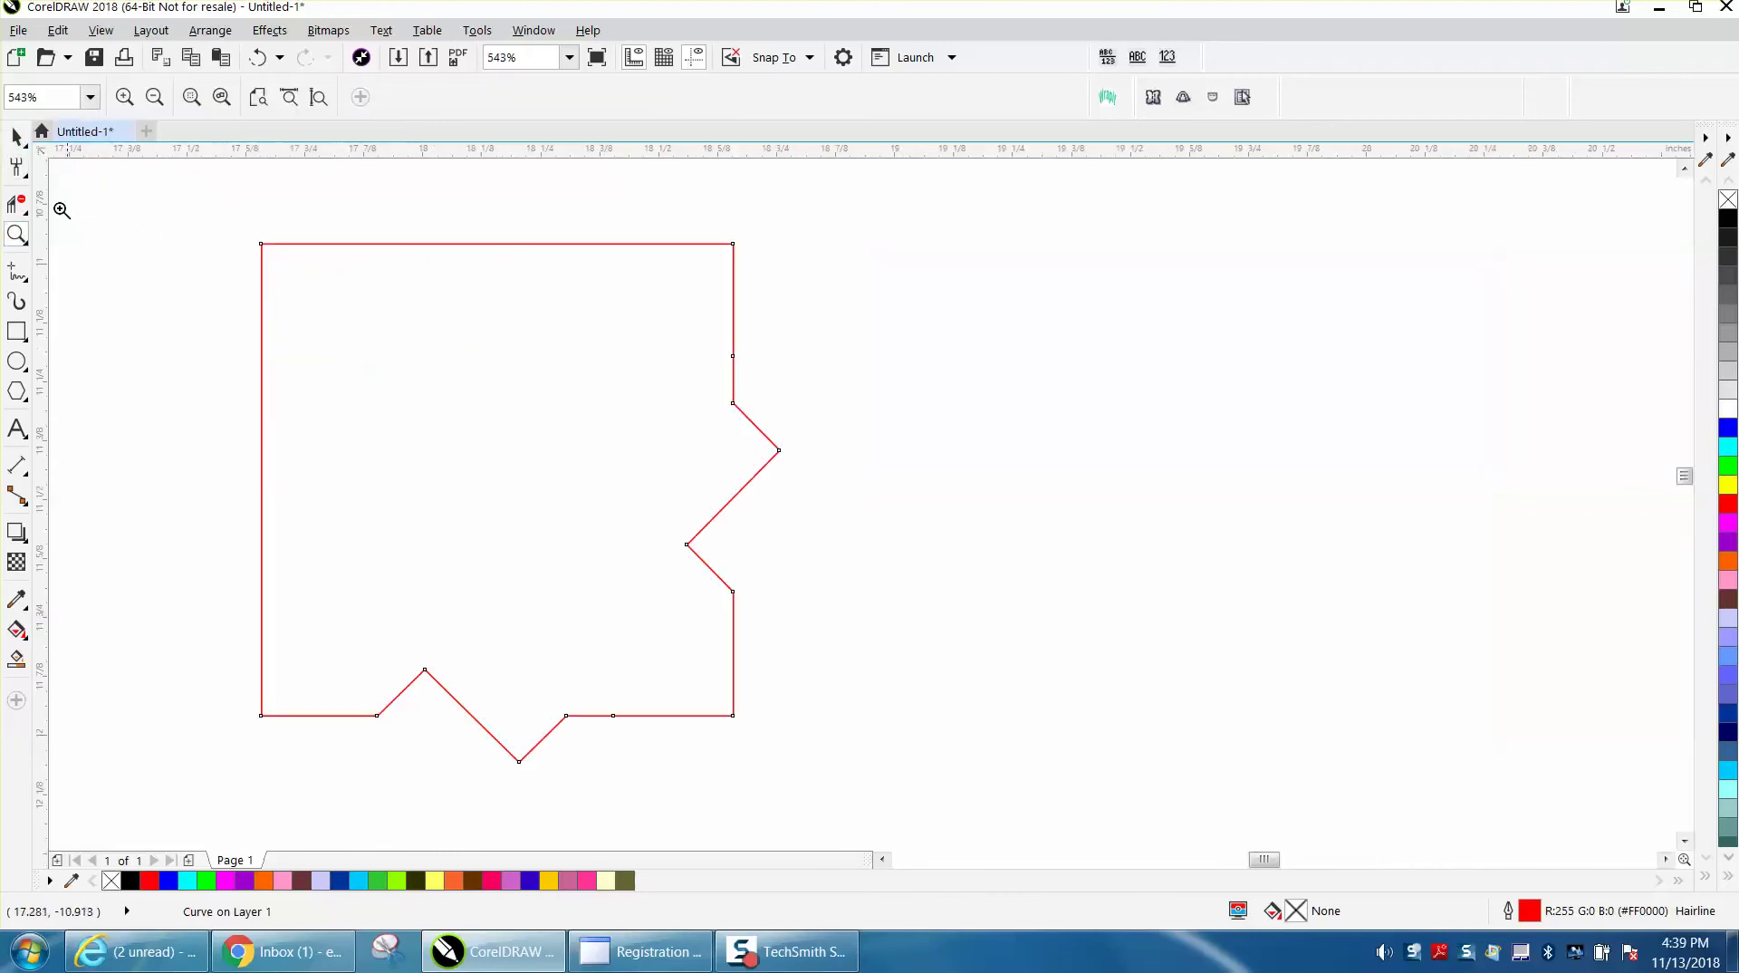
left_click(20, 170)
left_click(81, 167)
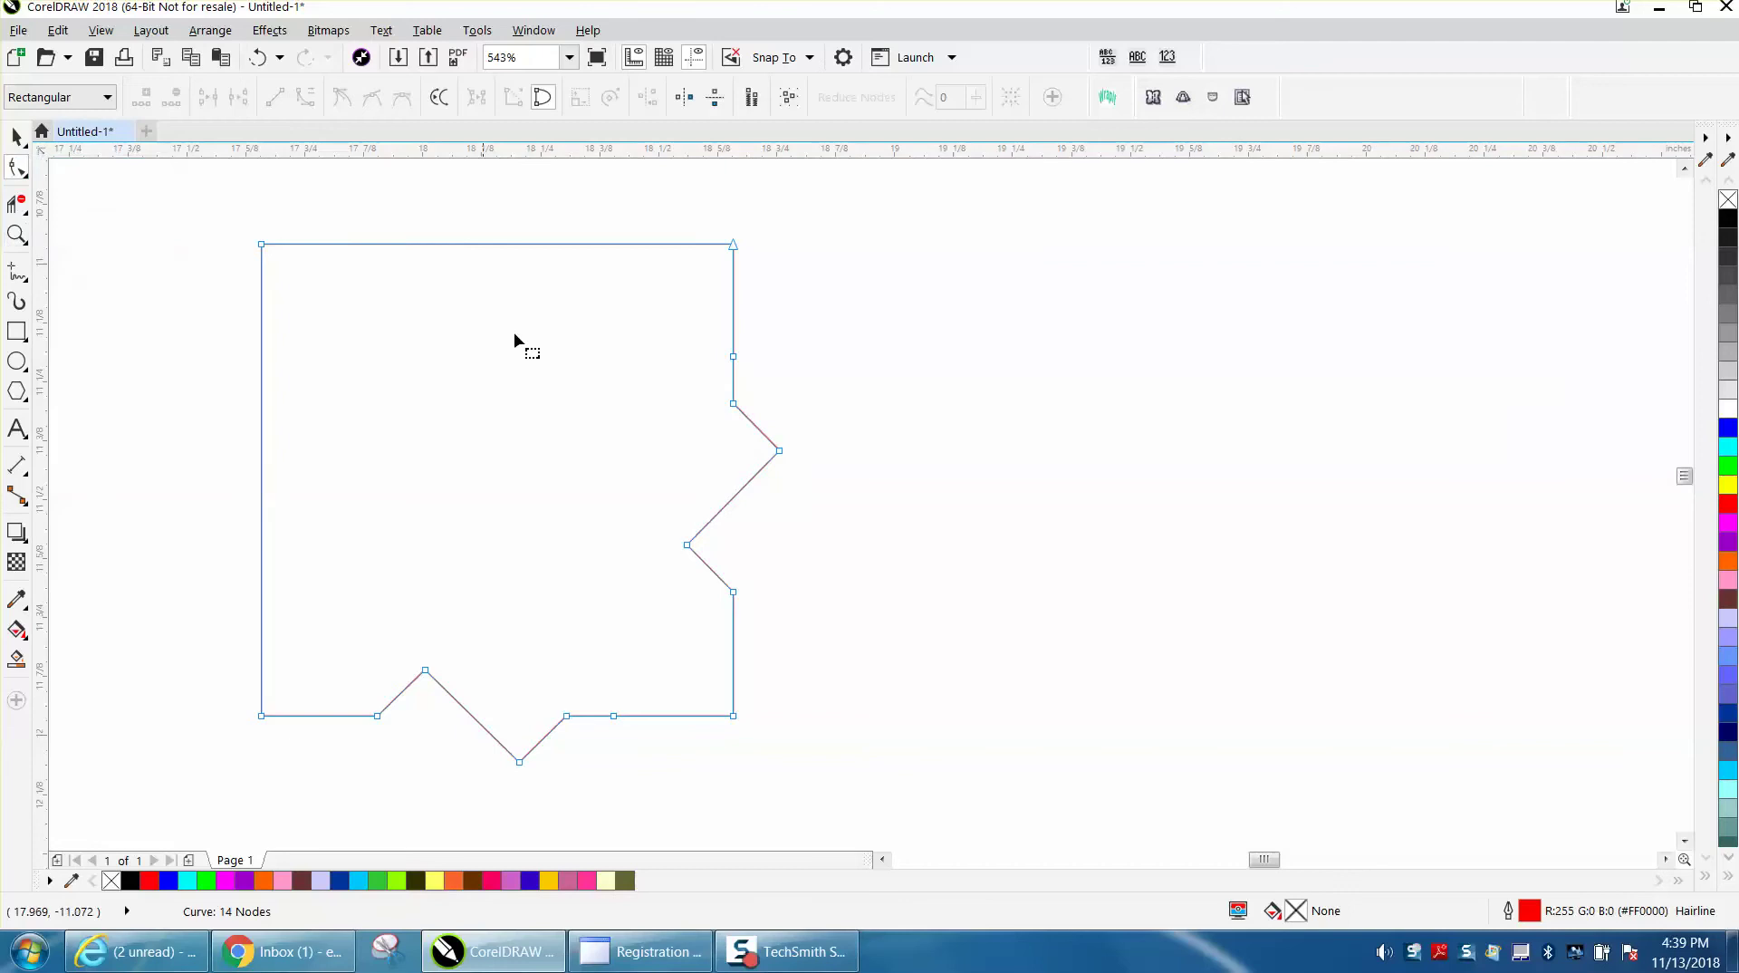
left_click_drag(677, 357, 773, 383)
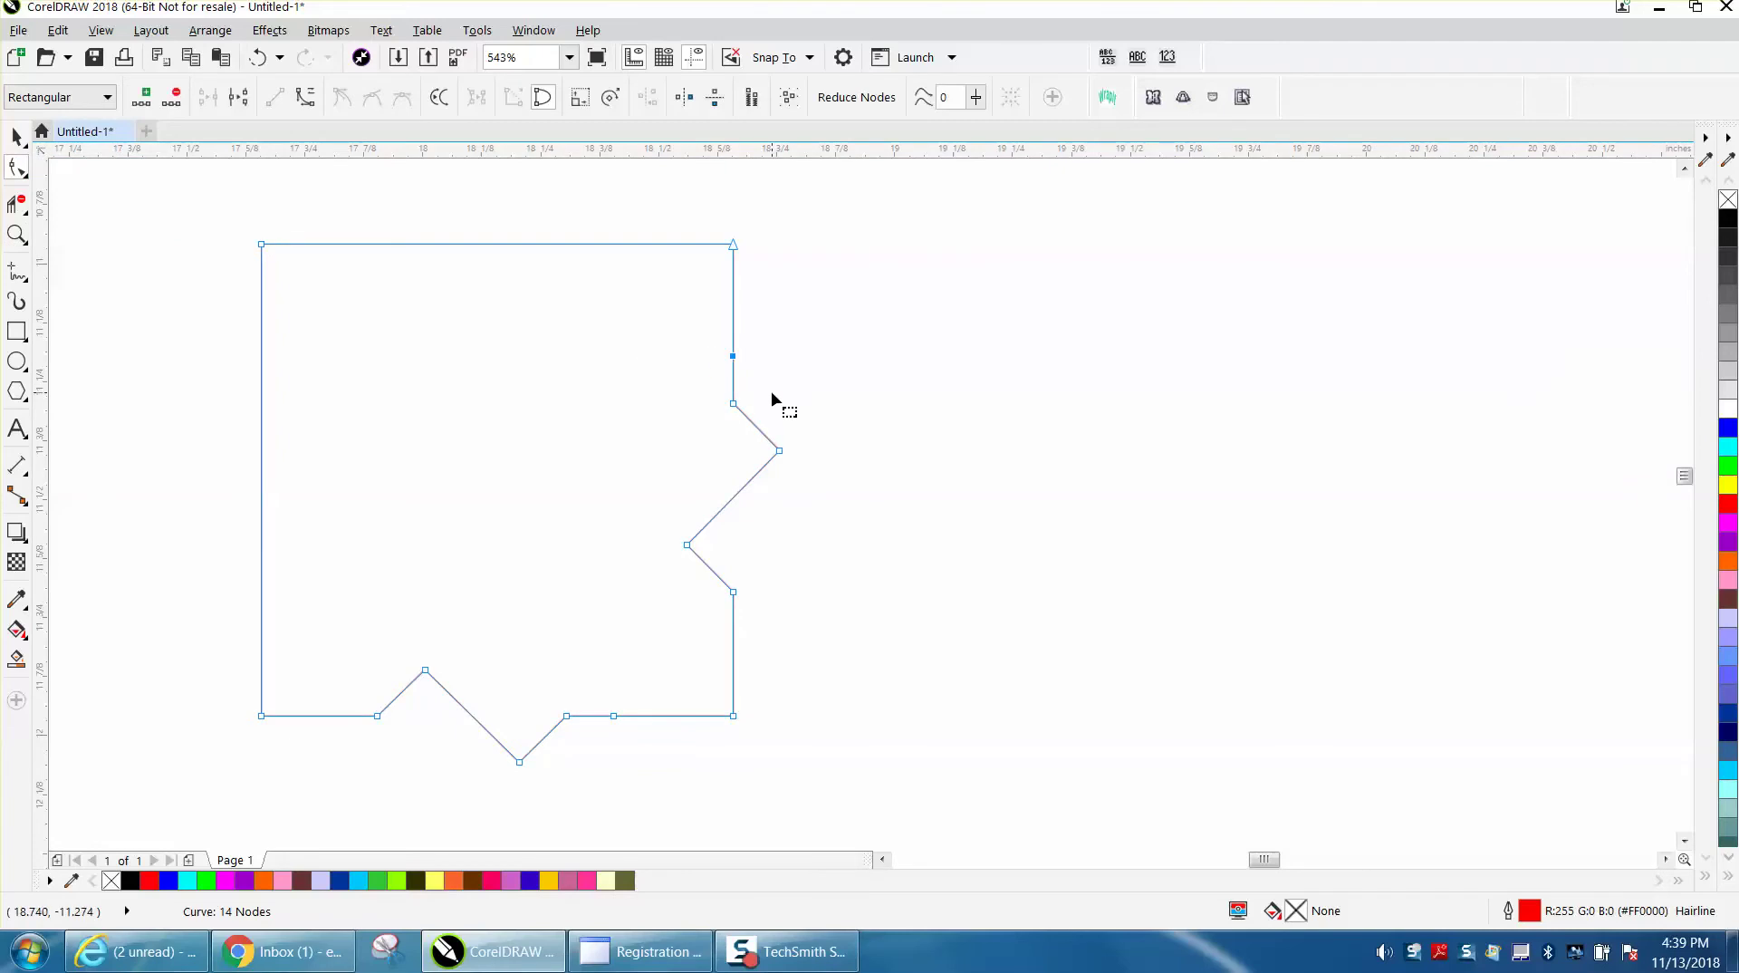
key("Delete")
left_click_drag(630, 716, 649, 729)
key("Delete")
scroll(422, 422, "down", 2)
scroll(422, 417, "down", 2)
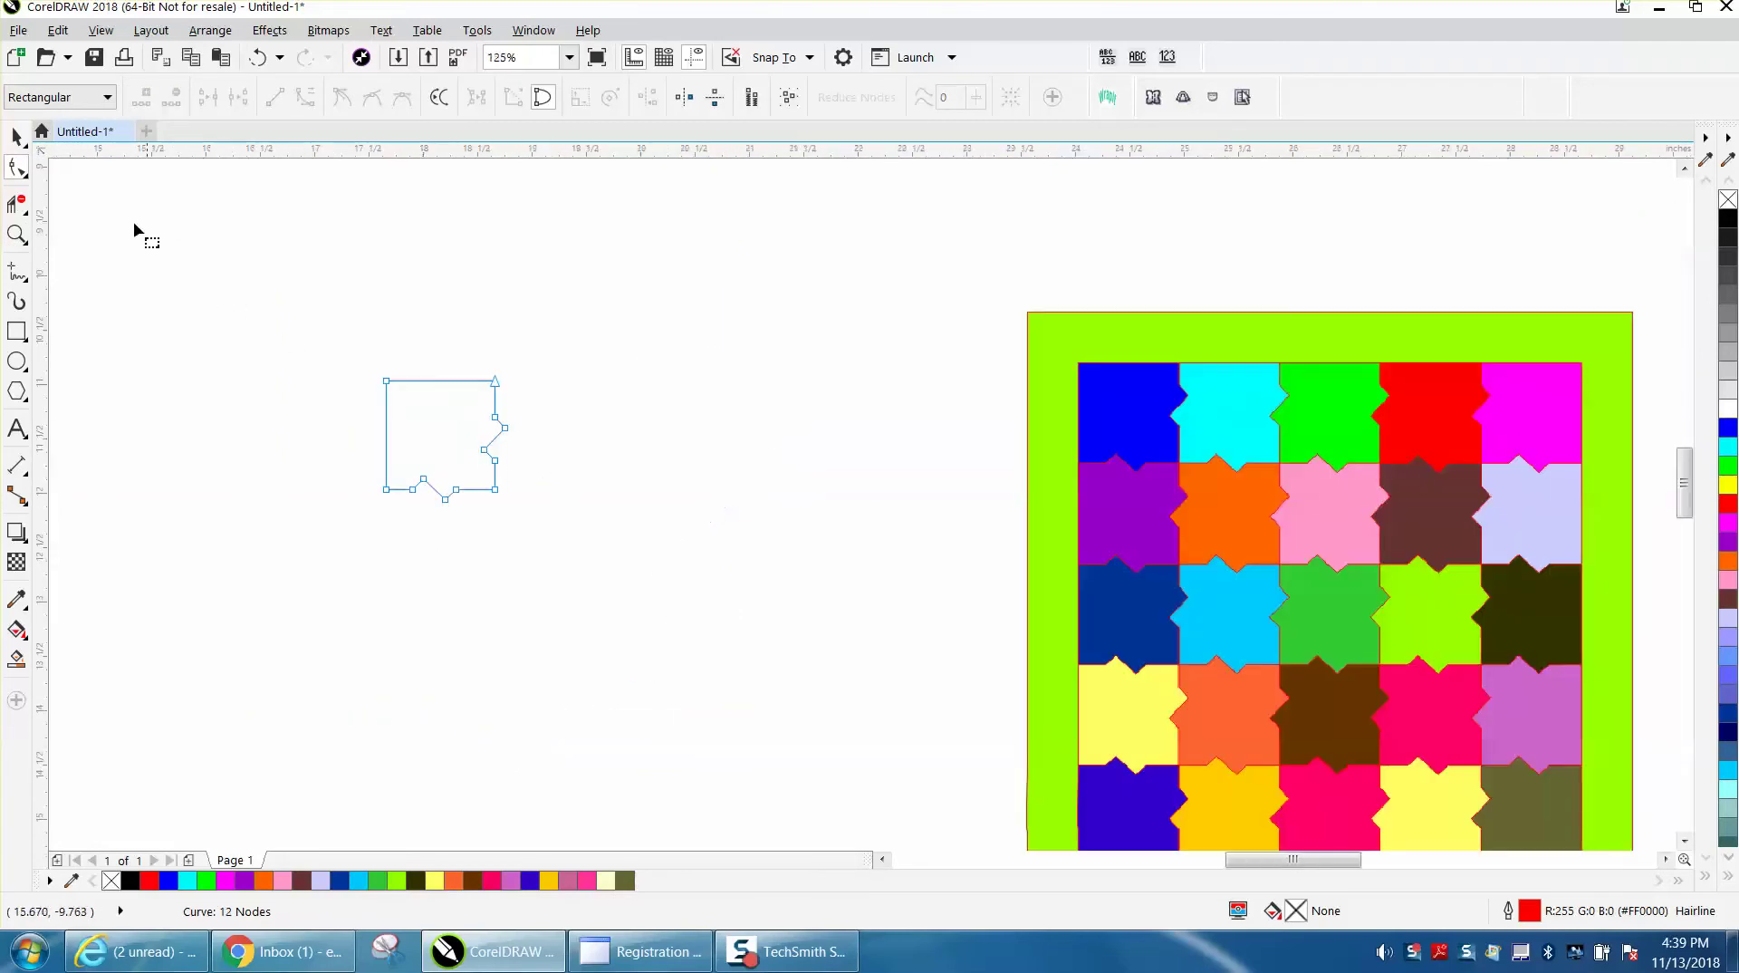
Duplicate the puzzle piece 1 inch to the right of the original
left_click(17, 137)
left_click(207, 106)
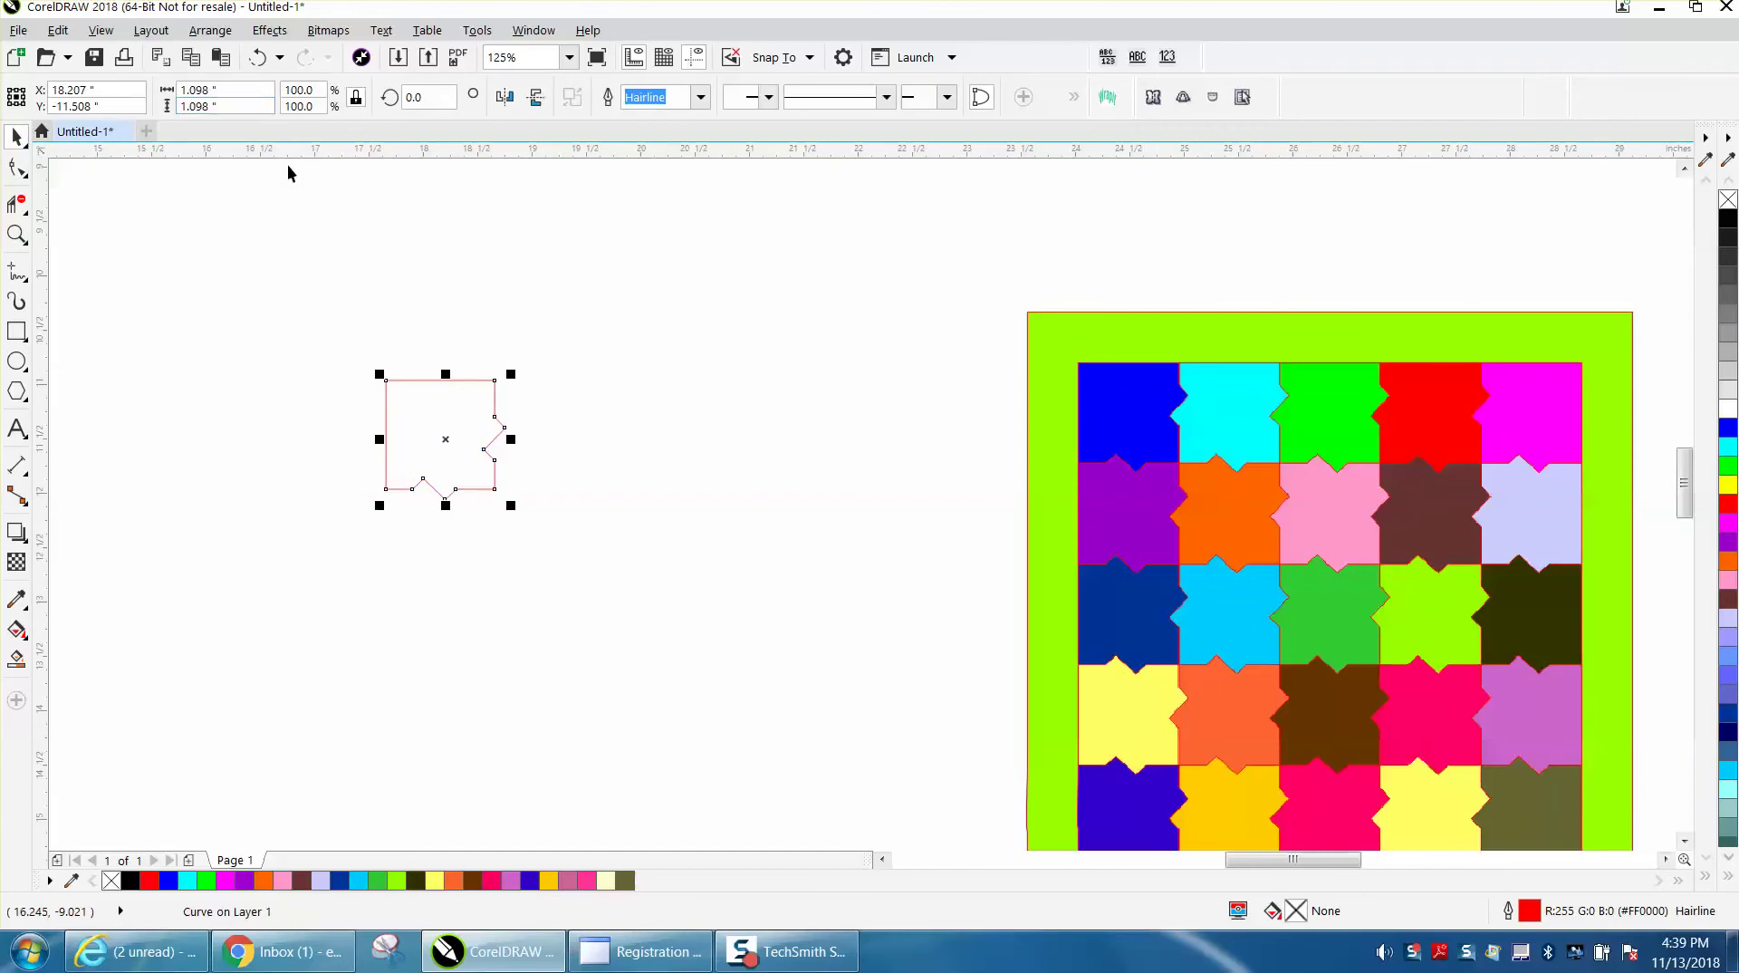
left_click(584, 274)
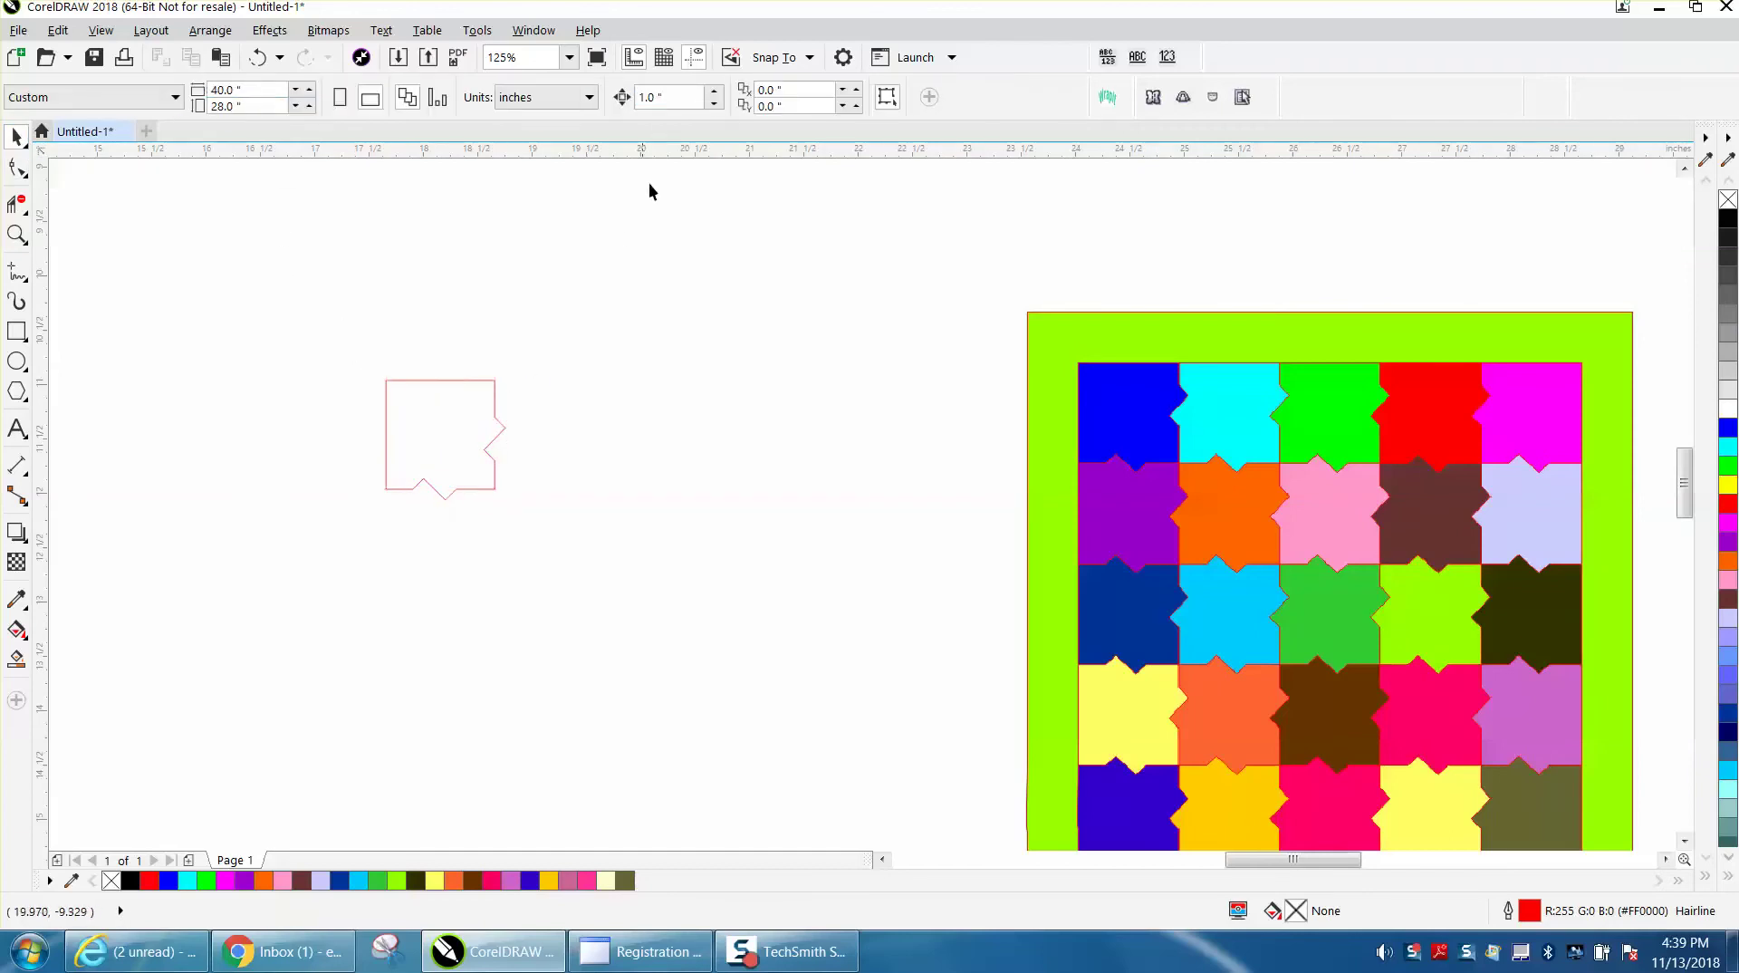
left_click(458, 380)
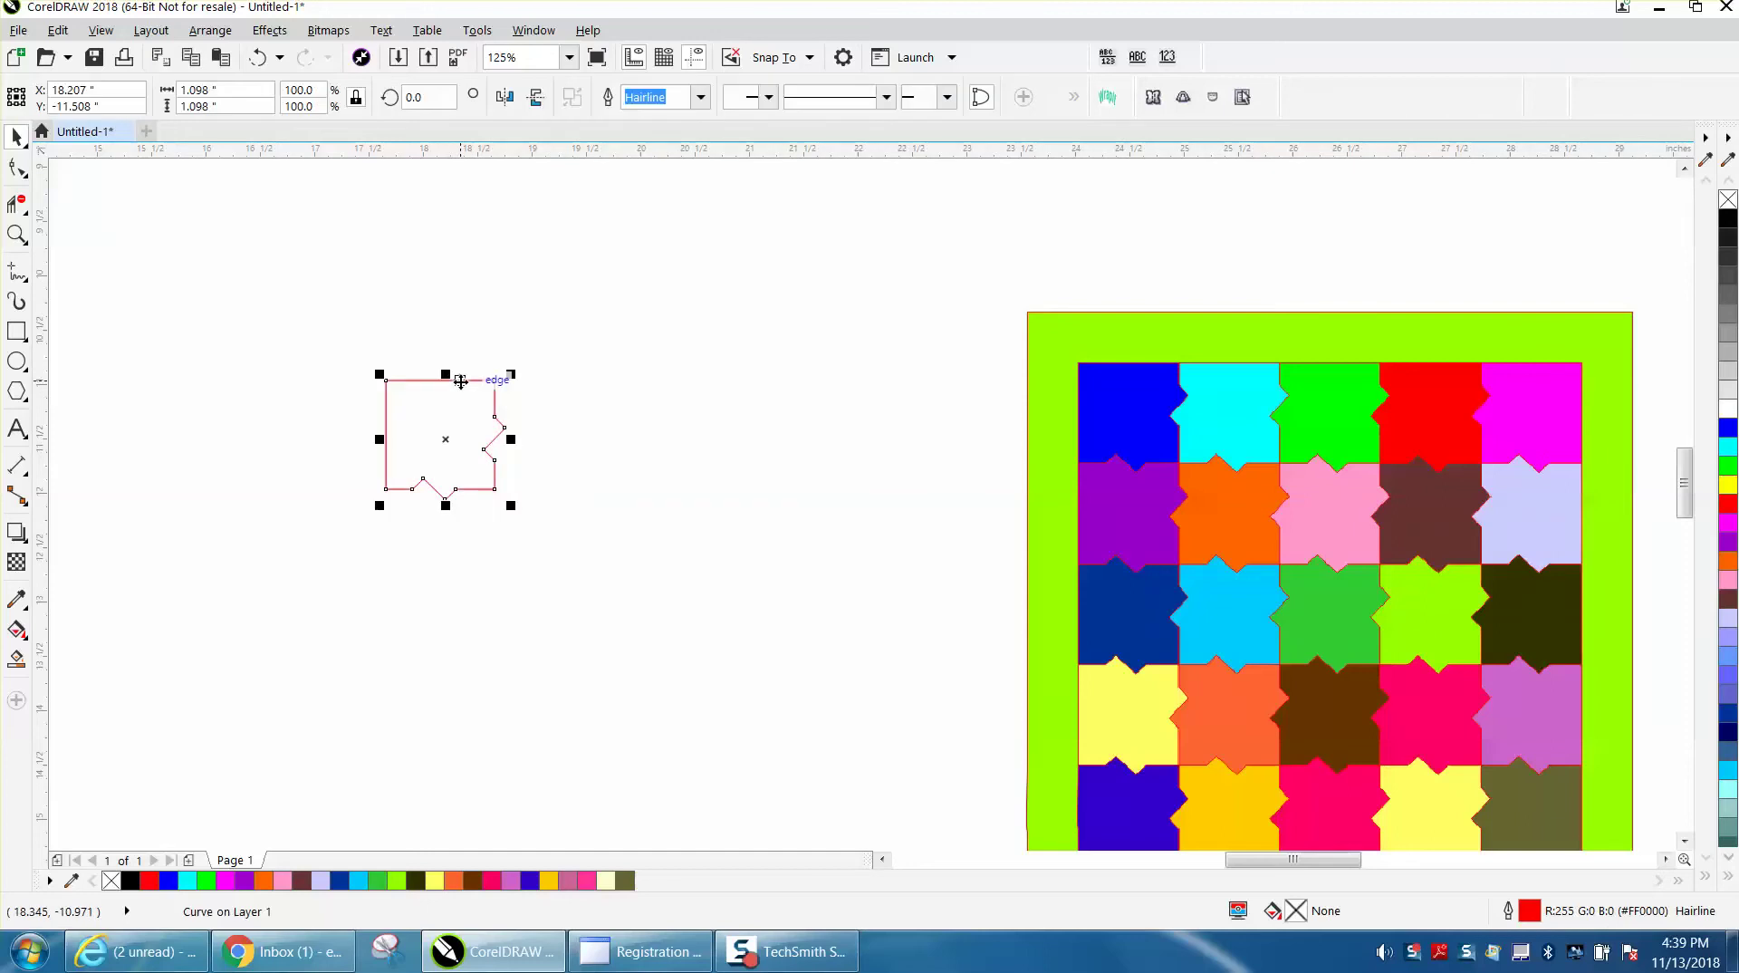
key("ctrl+d")
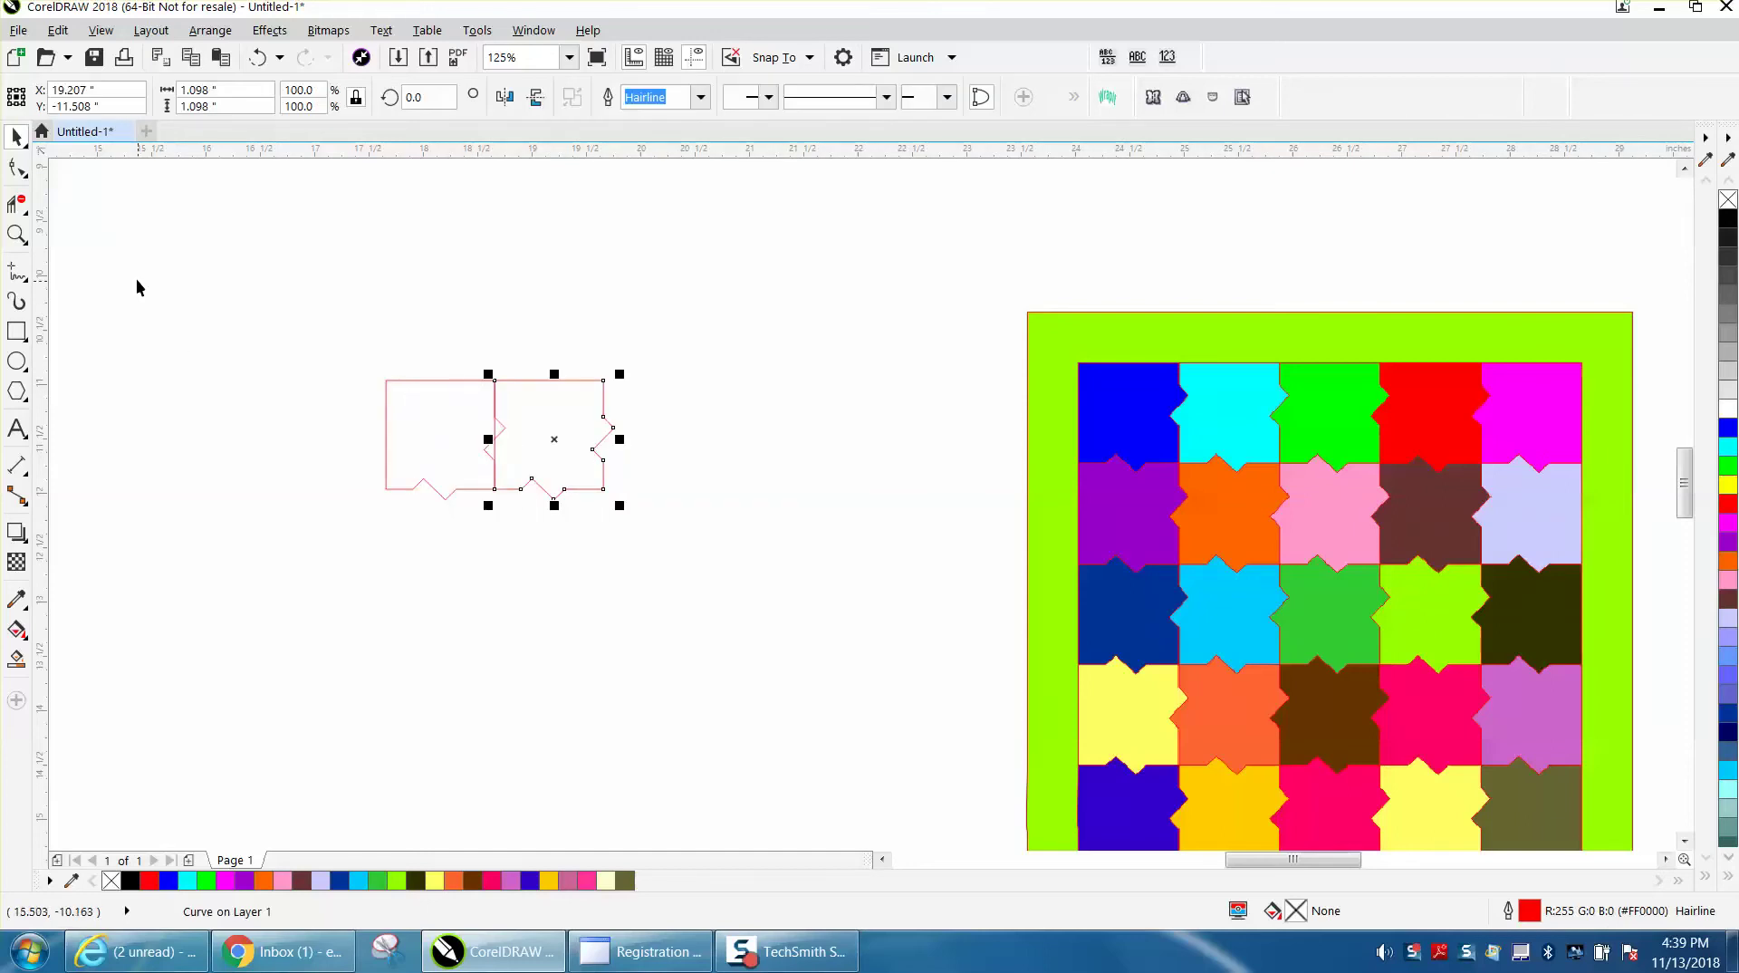
Delete the duplicate's straight left-edge segments that cross the first piece's zigzag tab, and test the cut by moving the piece and undoing the move
left_click(27, 239)
left_click_drag(317, 369, 774, 567)
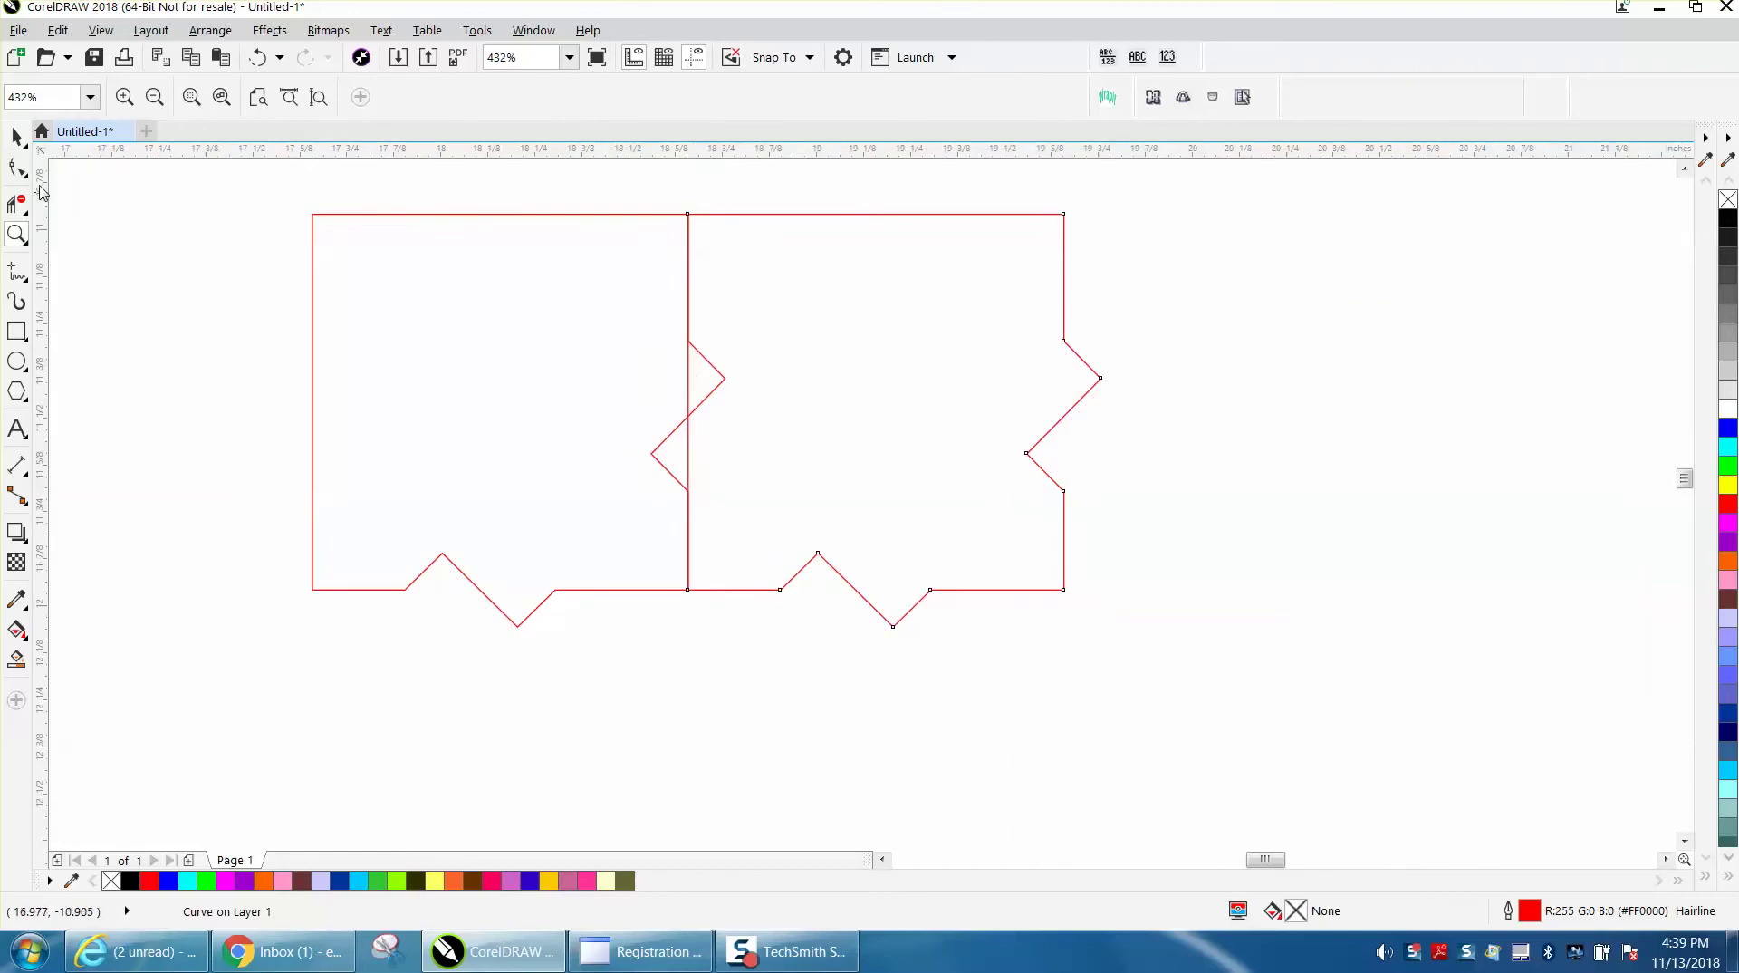
left_click(18, 204)
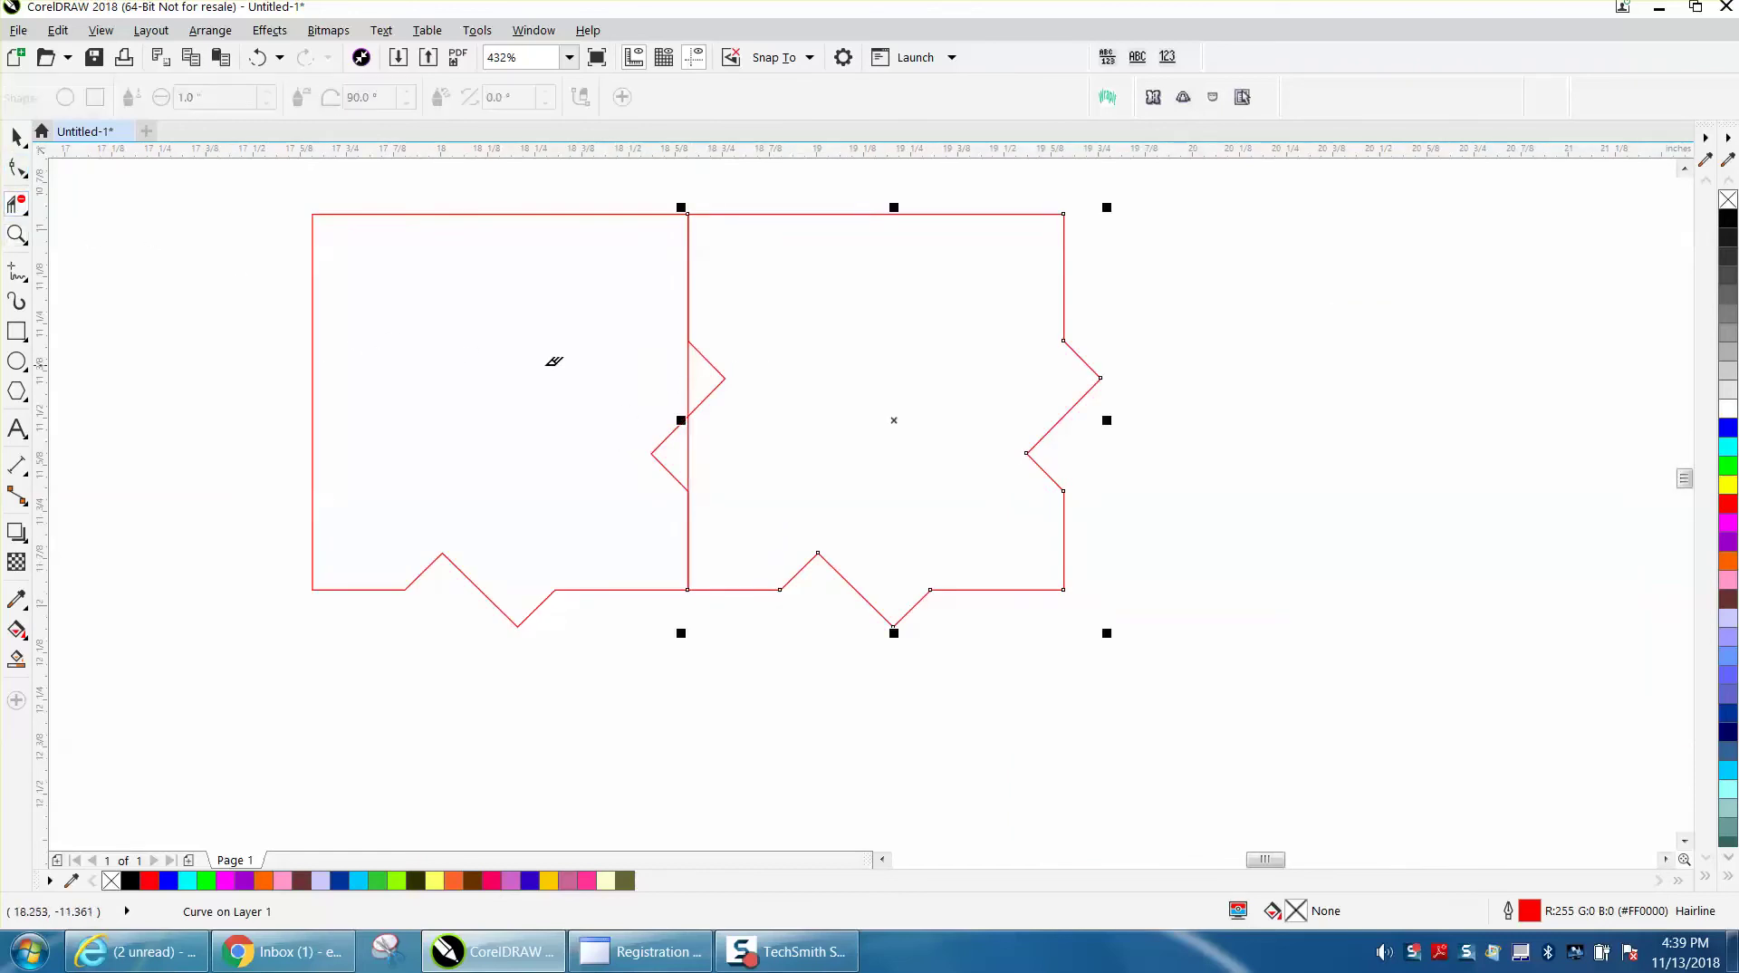
left_click(688, 376)
left_click(686, 450)
left_click(17, 136)
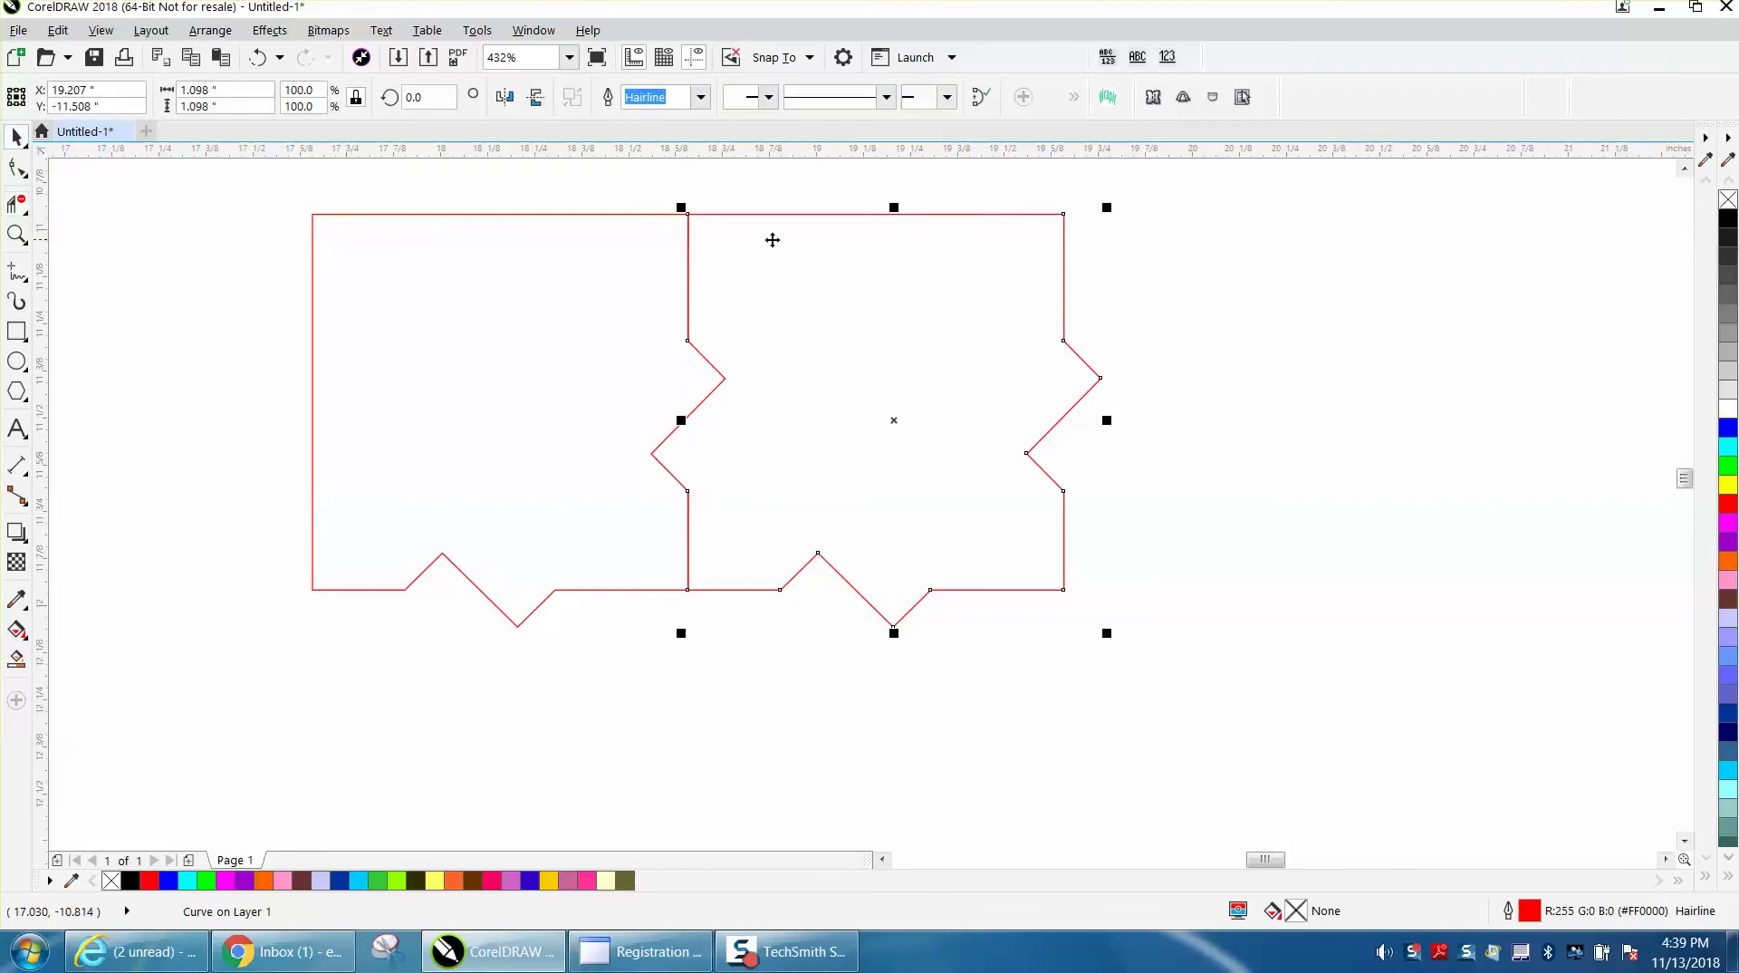
left_click_drag(893, 415, 967, 427)
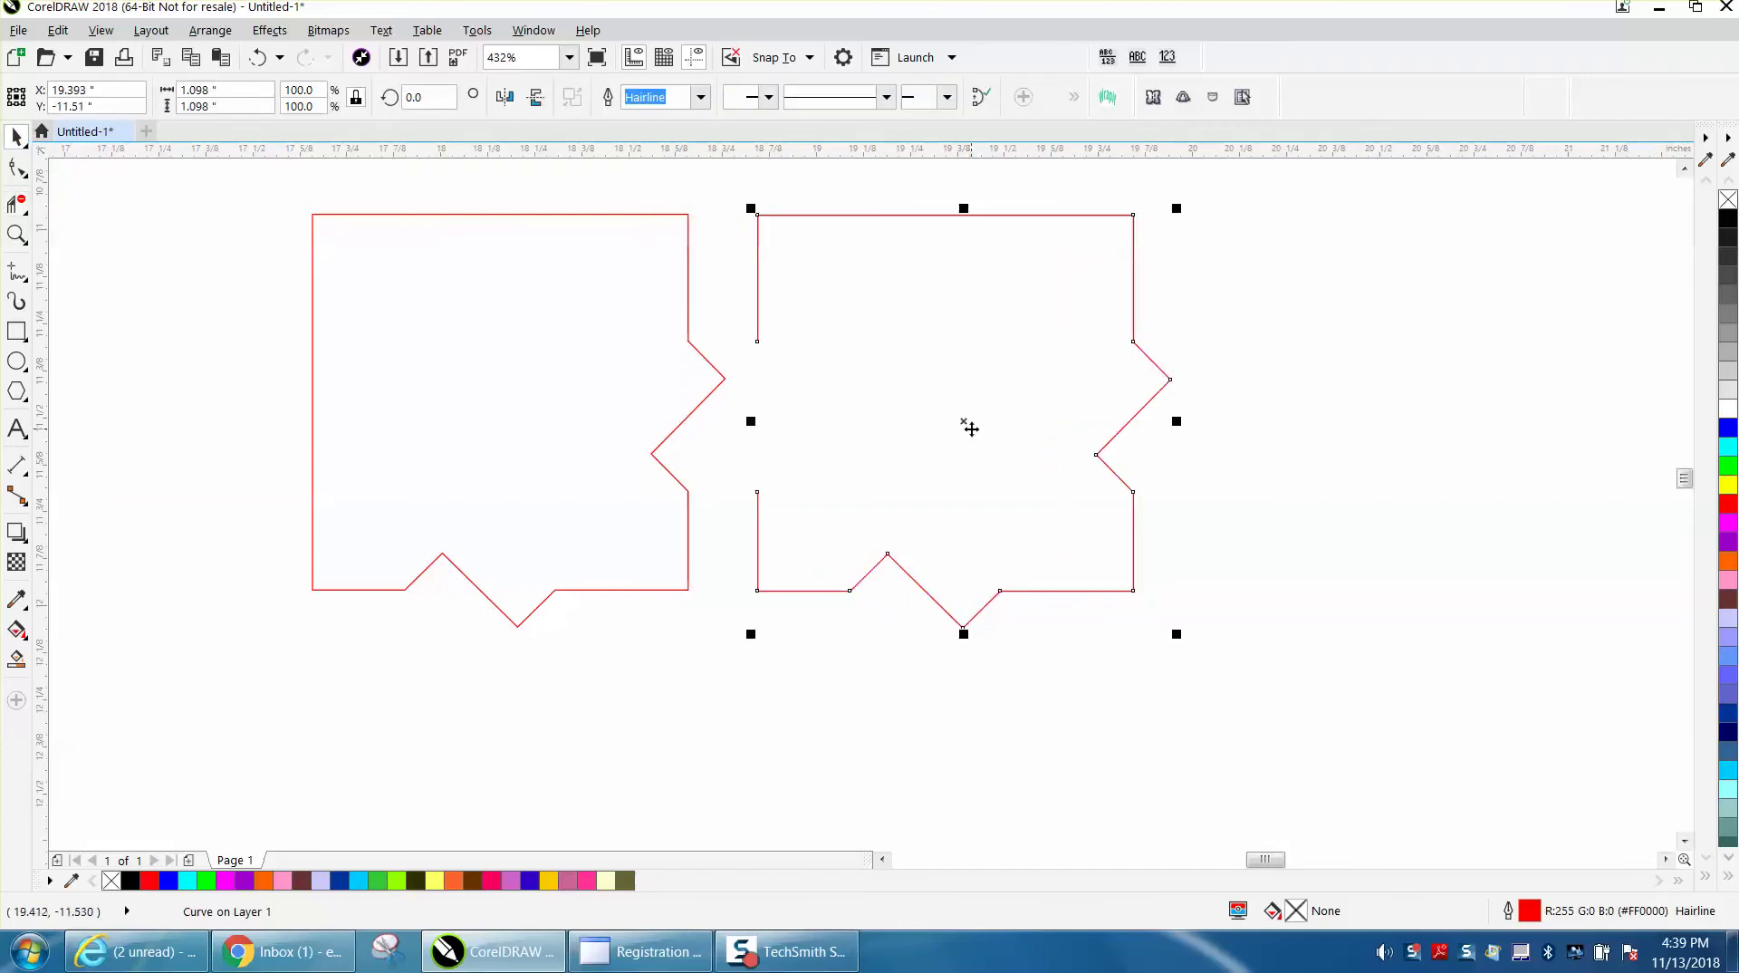
left_click(259, 57)
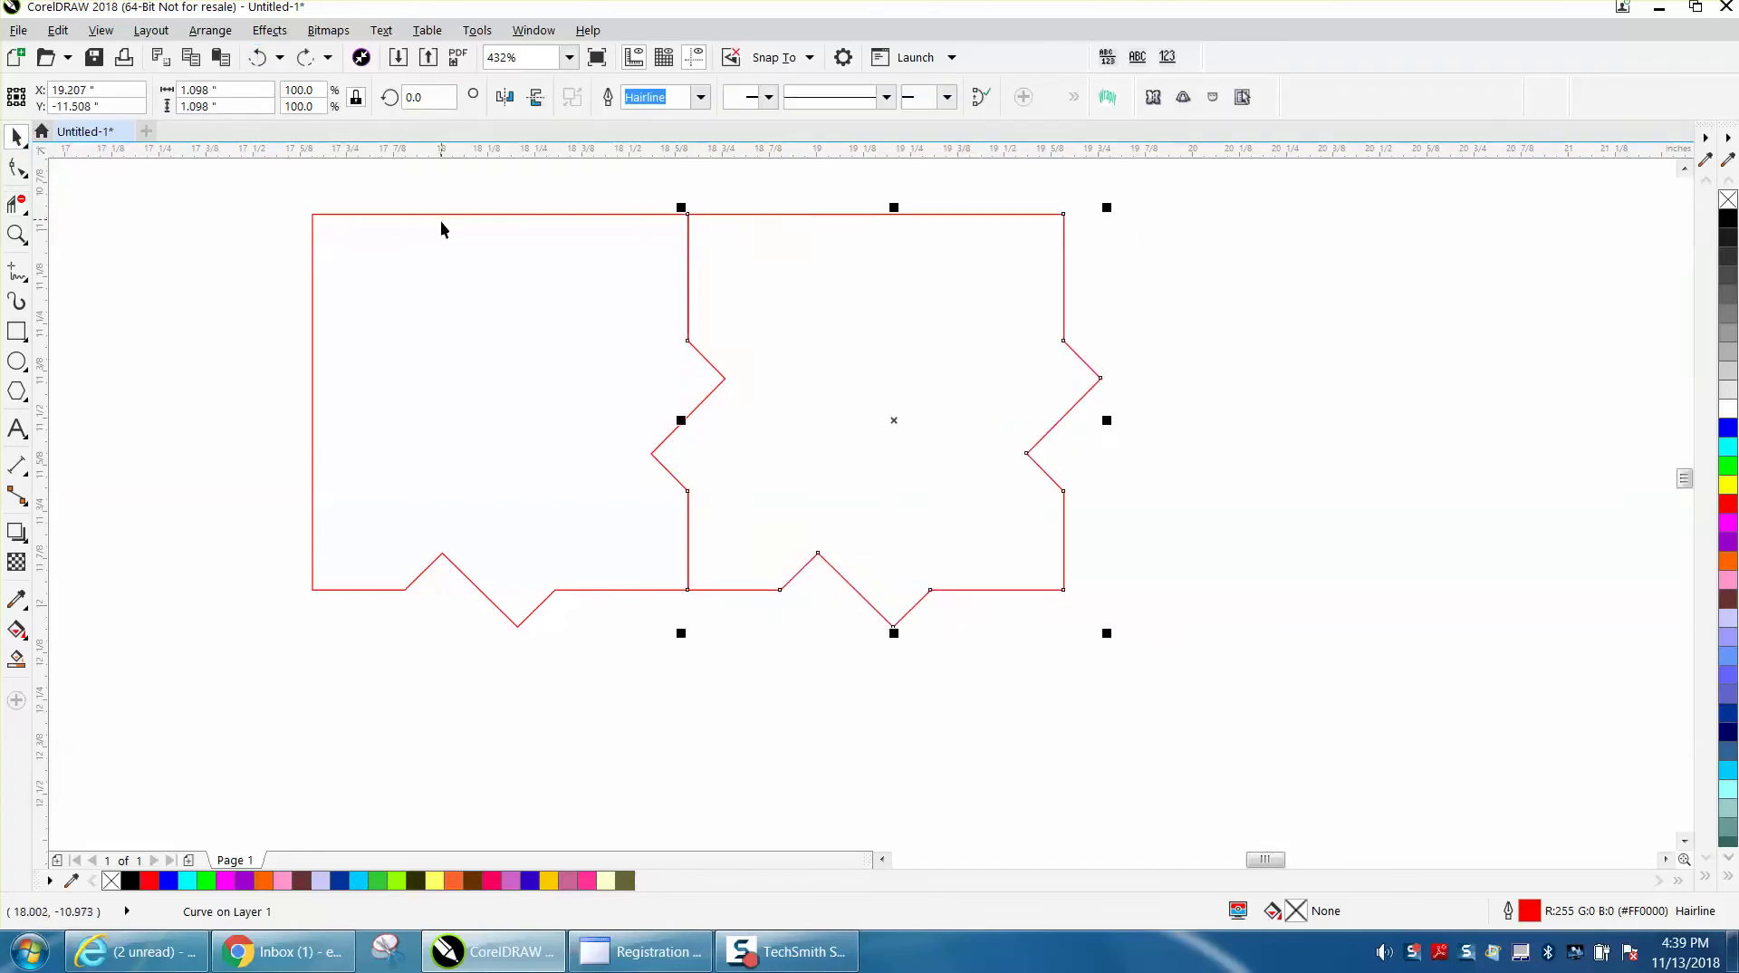
Copy the trimmed piece three times at 1-inch intervals to the right to complete a row of five
scroll(440, 222, "down", 3)
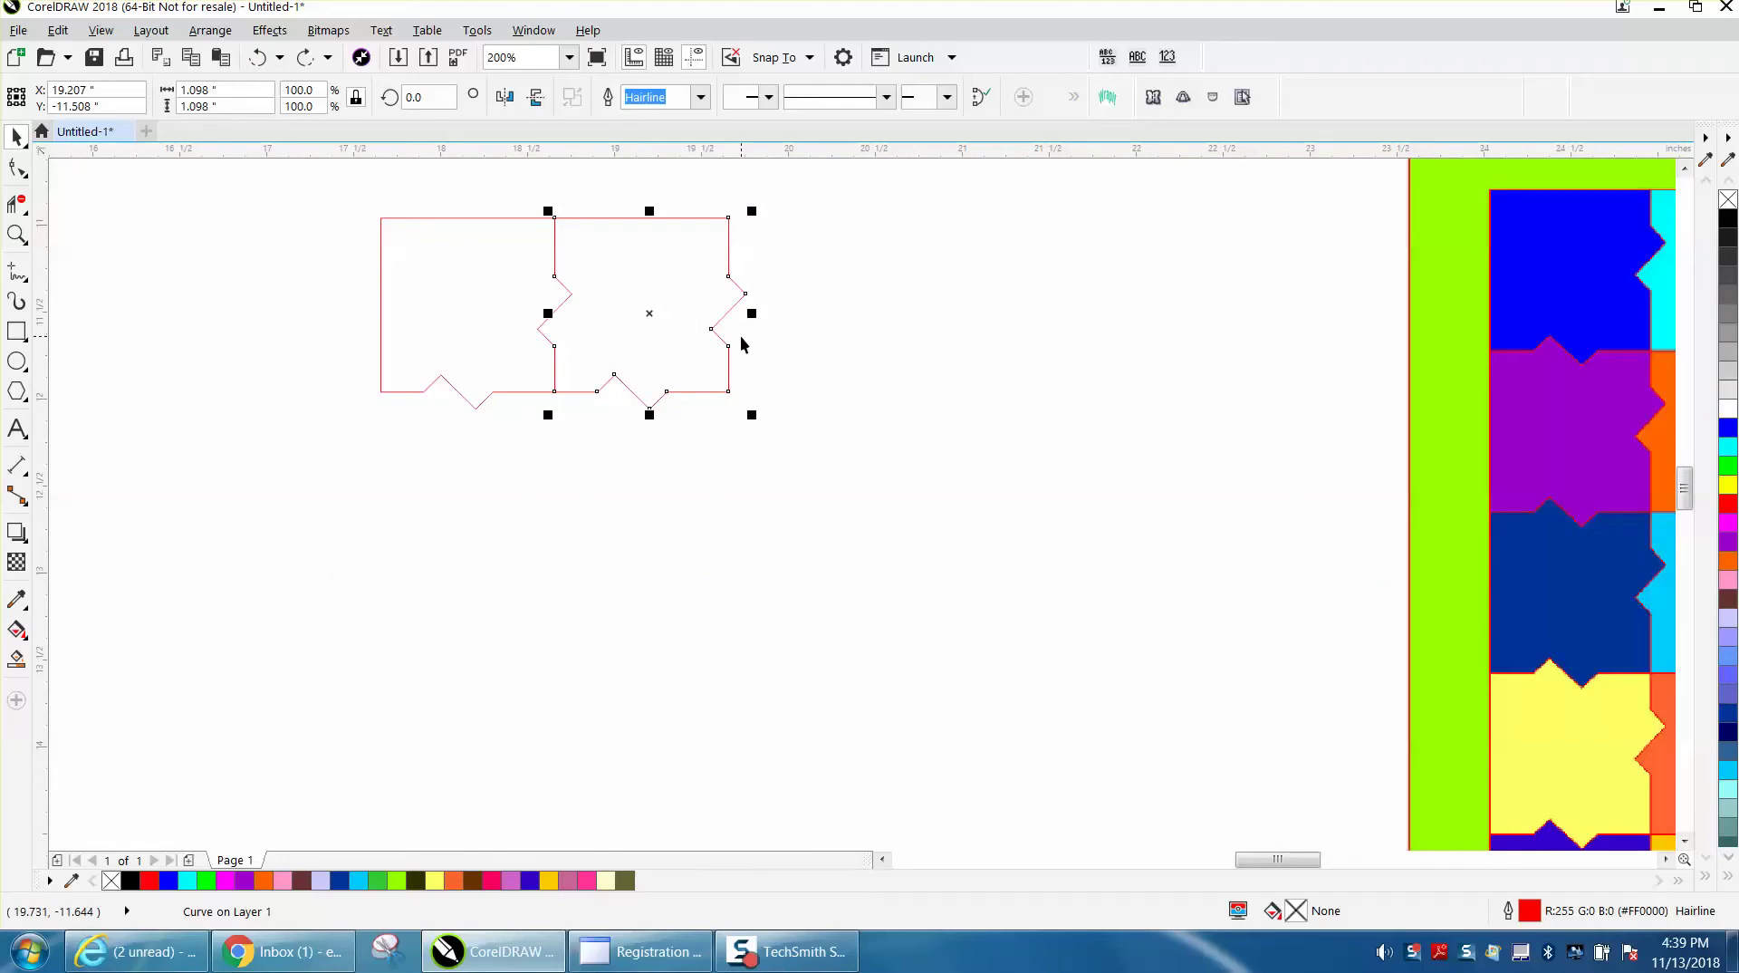
key("ctrl+v")
key("Right")
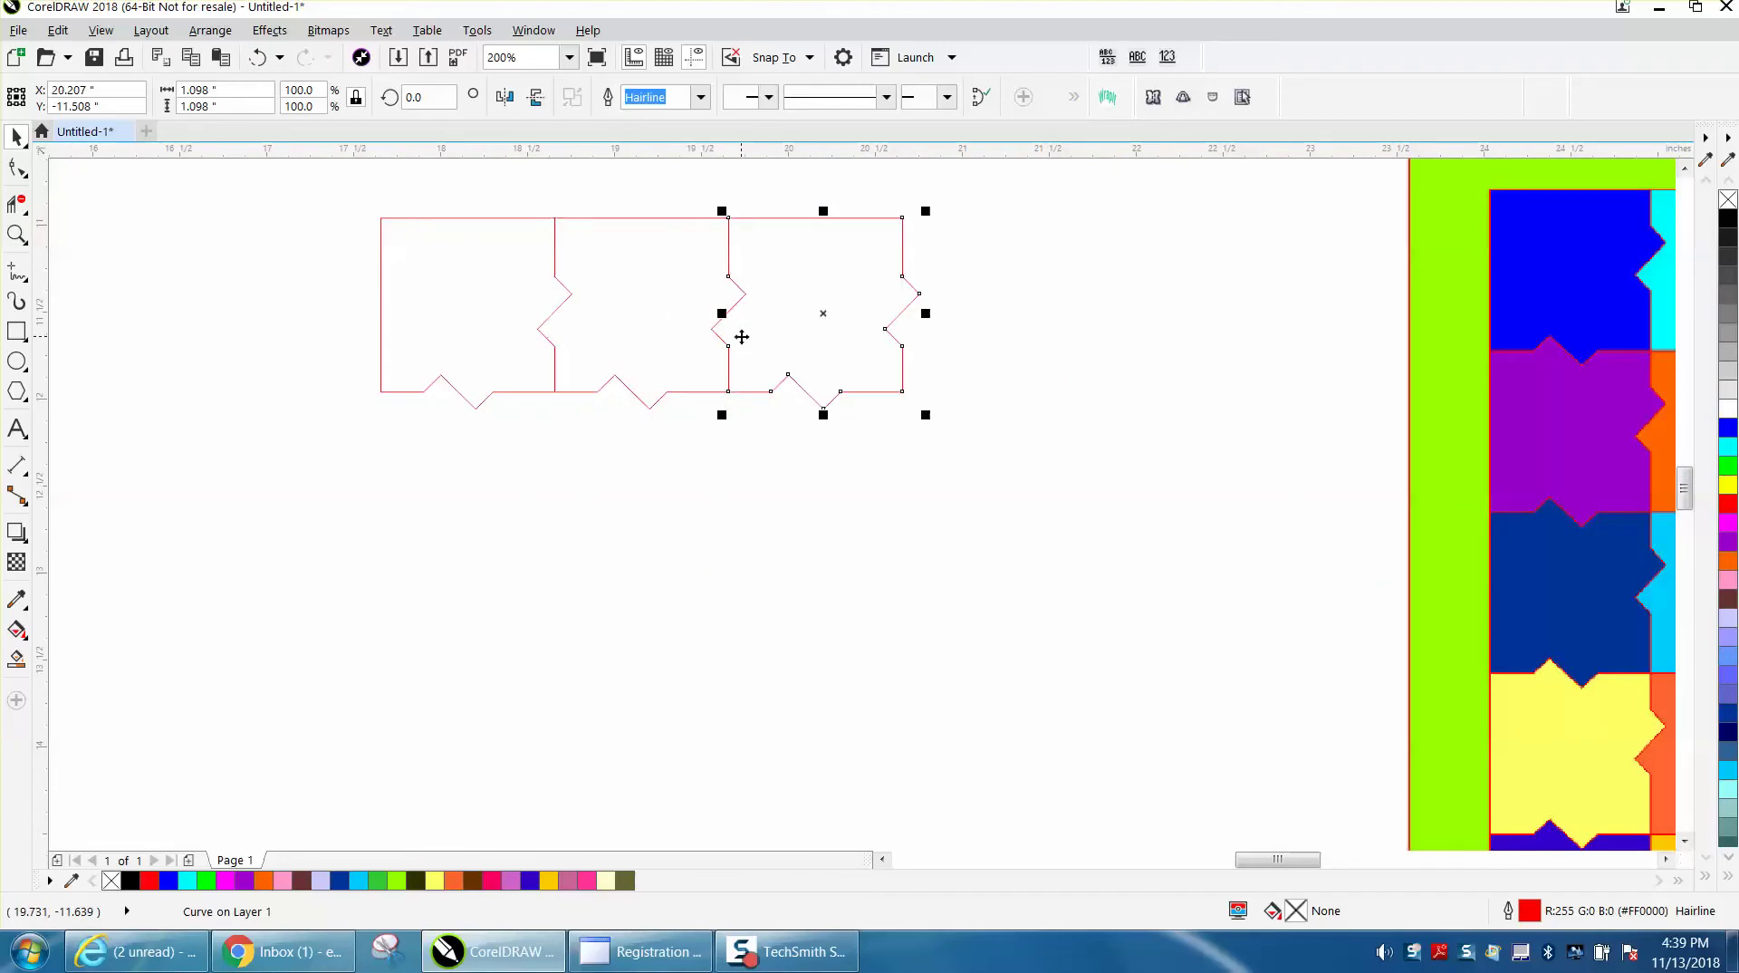
key("ctrl+d")
key("ctrl+d")
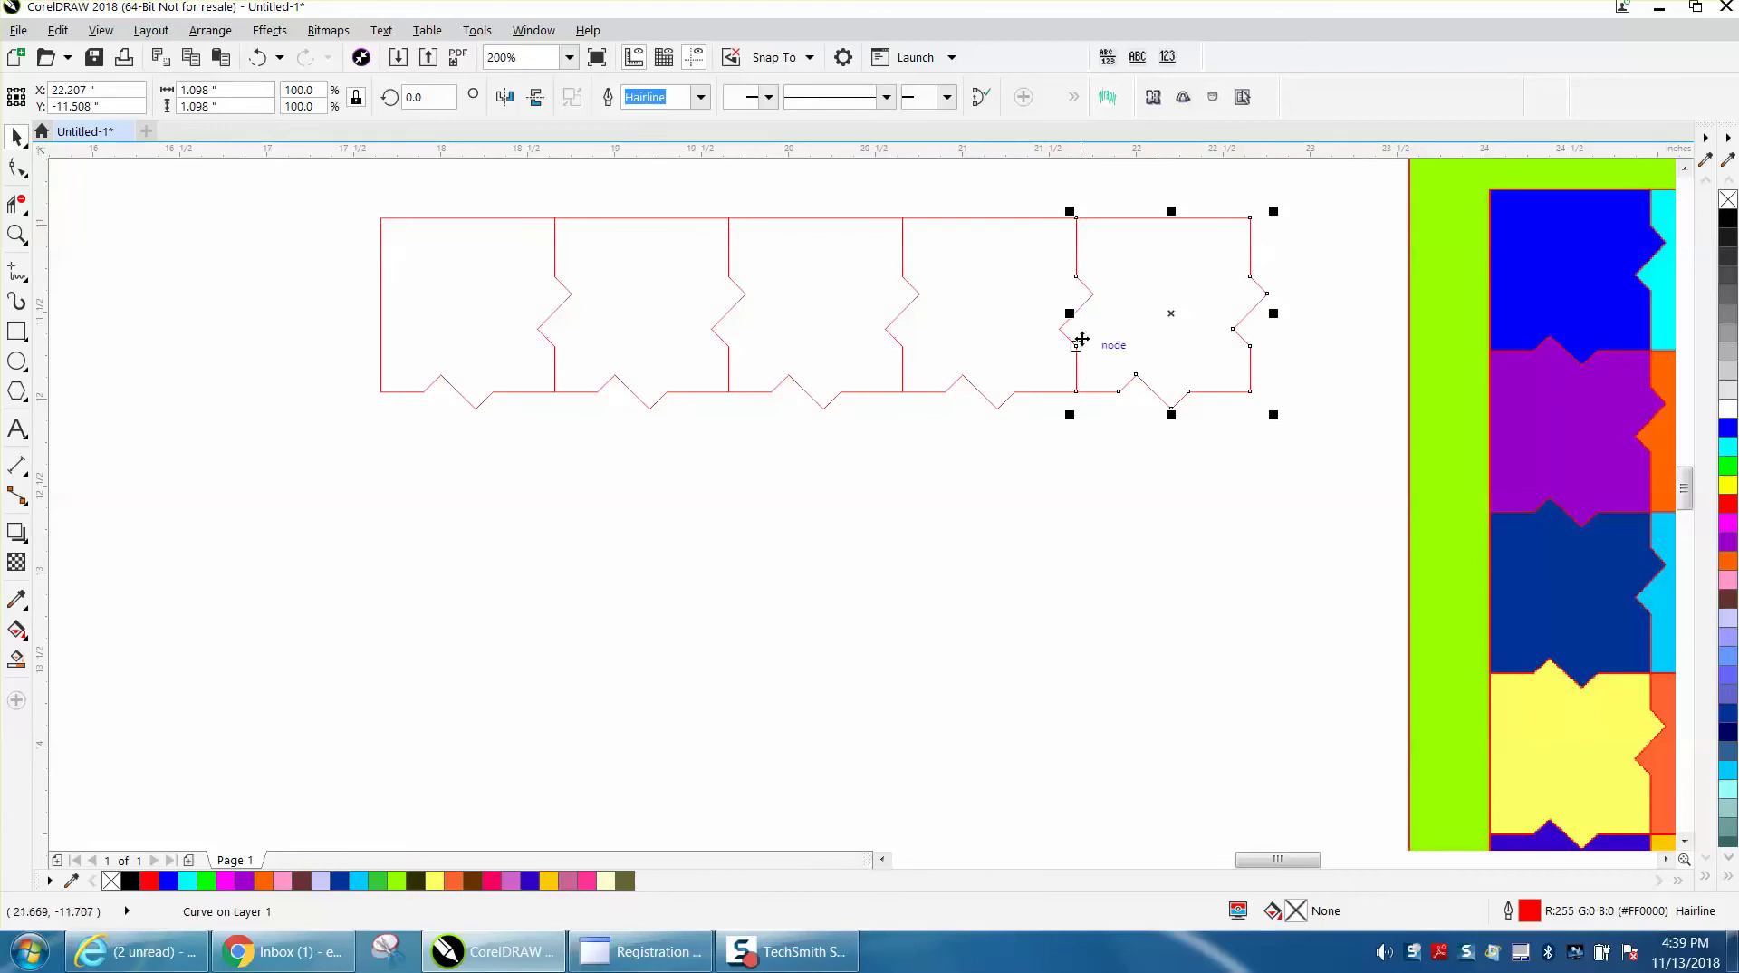
left_click(1034, 462)
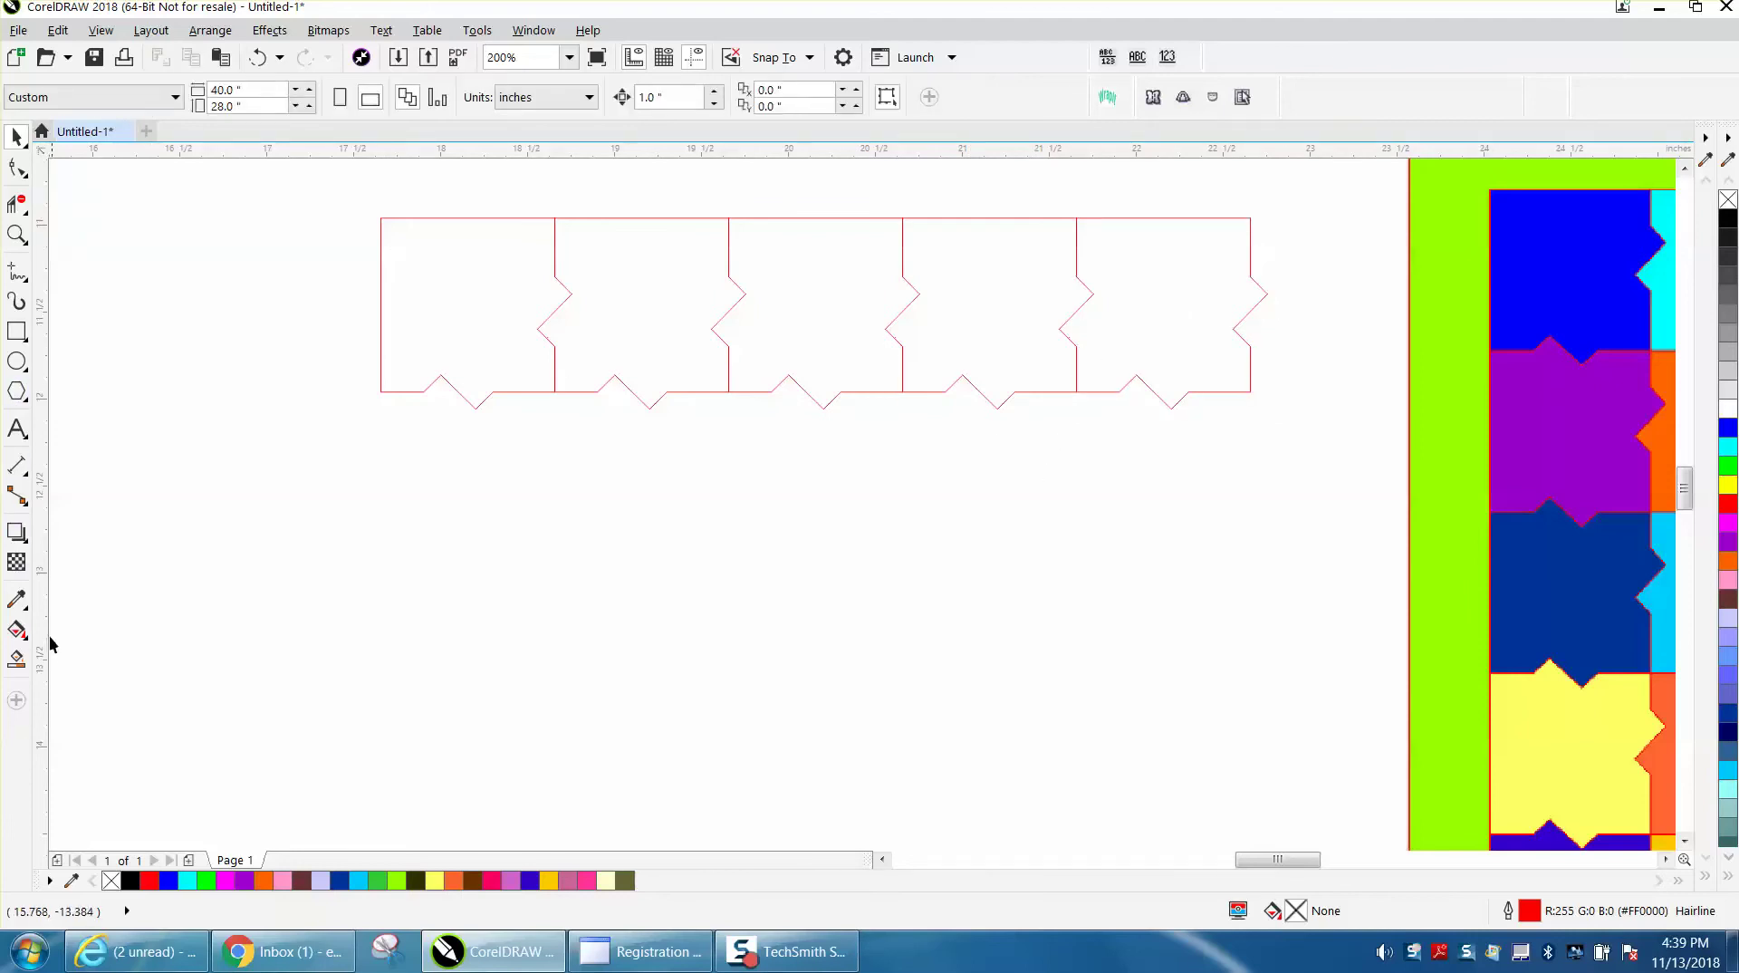
Smart Fill each of the five pieces in black and move each filled shape 2 inches straight down
left_click(17, 661)
left_click(467, 319)
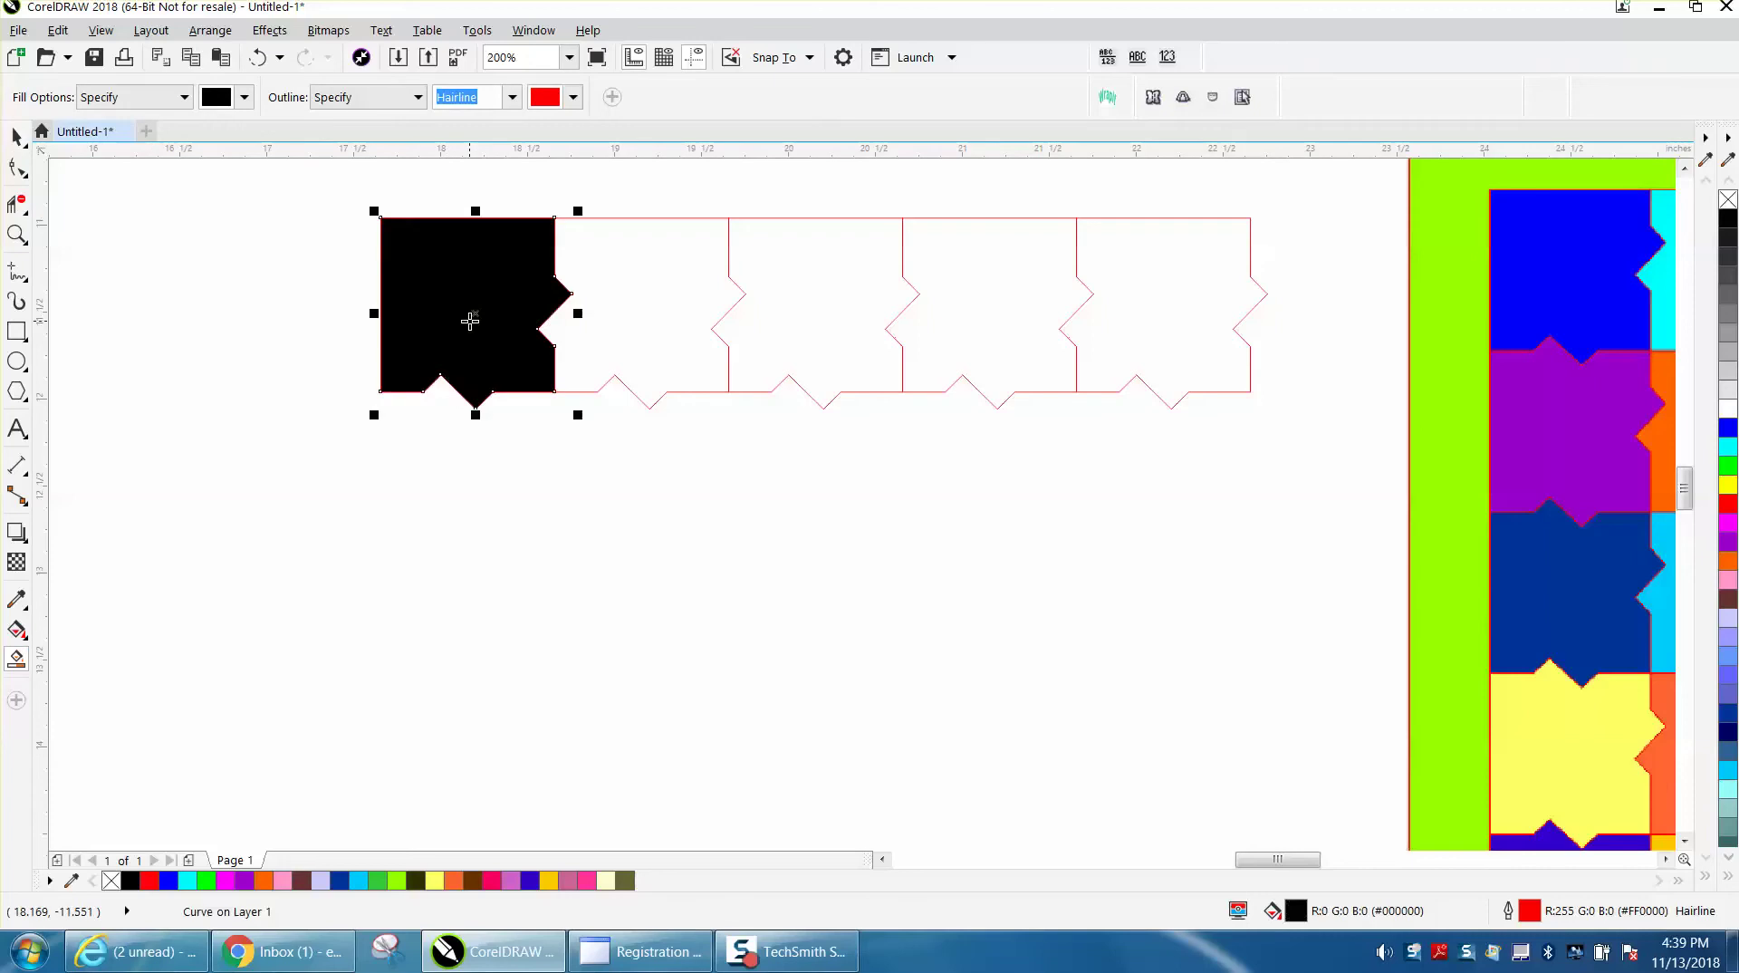
key("Down")
key("Down")
left_click(627, 299)
key("Down")
key("Down")
left_click(809, 326)
key("Down")
key("Down")
left_click(965, 334)
key("Down")
key("Down")
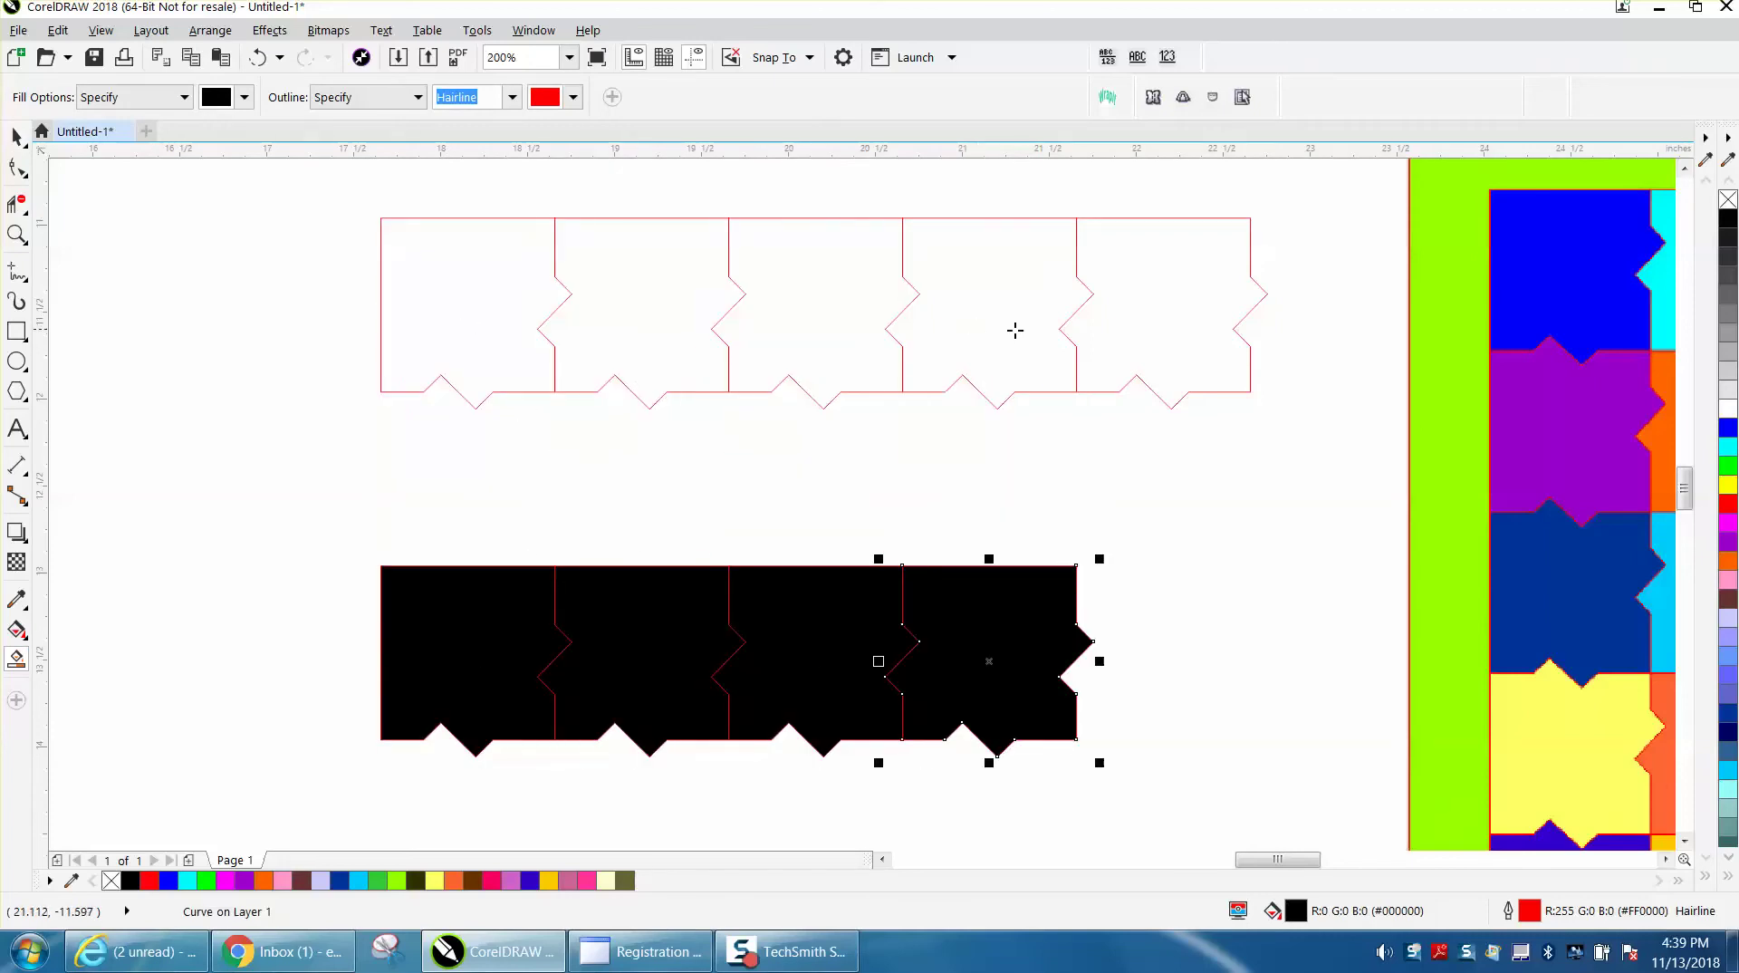
left_click(1149, 333)
key("Down")
key("Down")
Remove the fill from all five pieces in the lower row
left_click(16, 135)
left_click_drag(312, 508, 1316, 811)
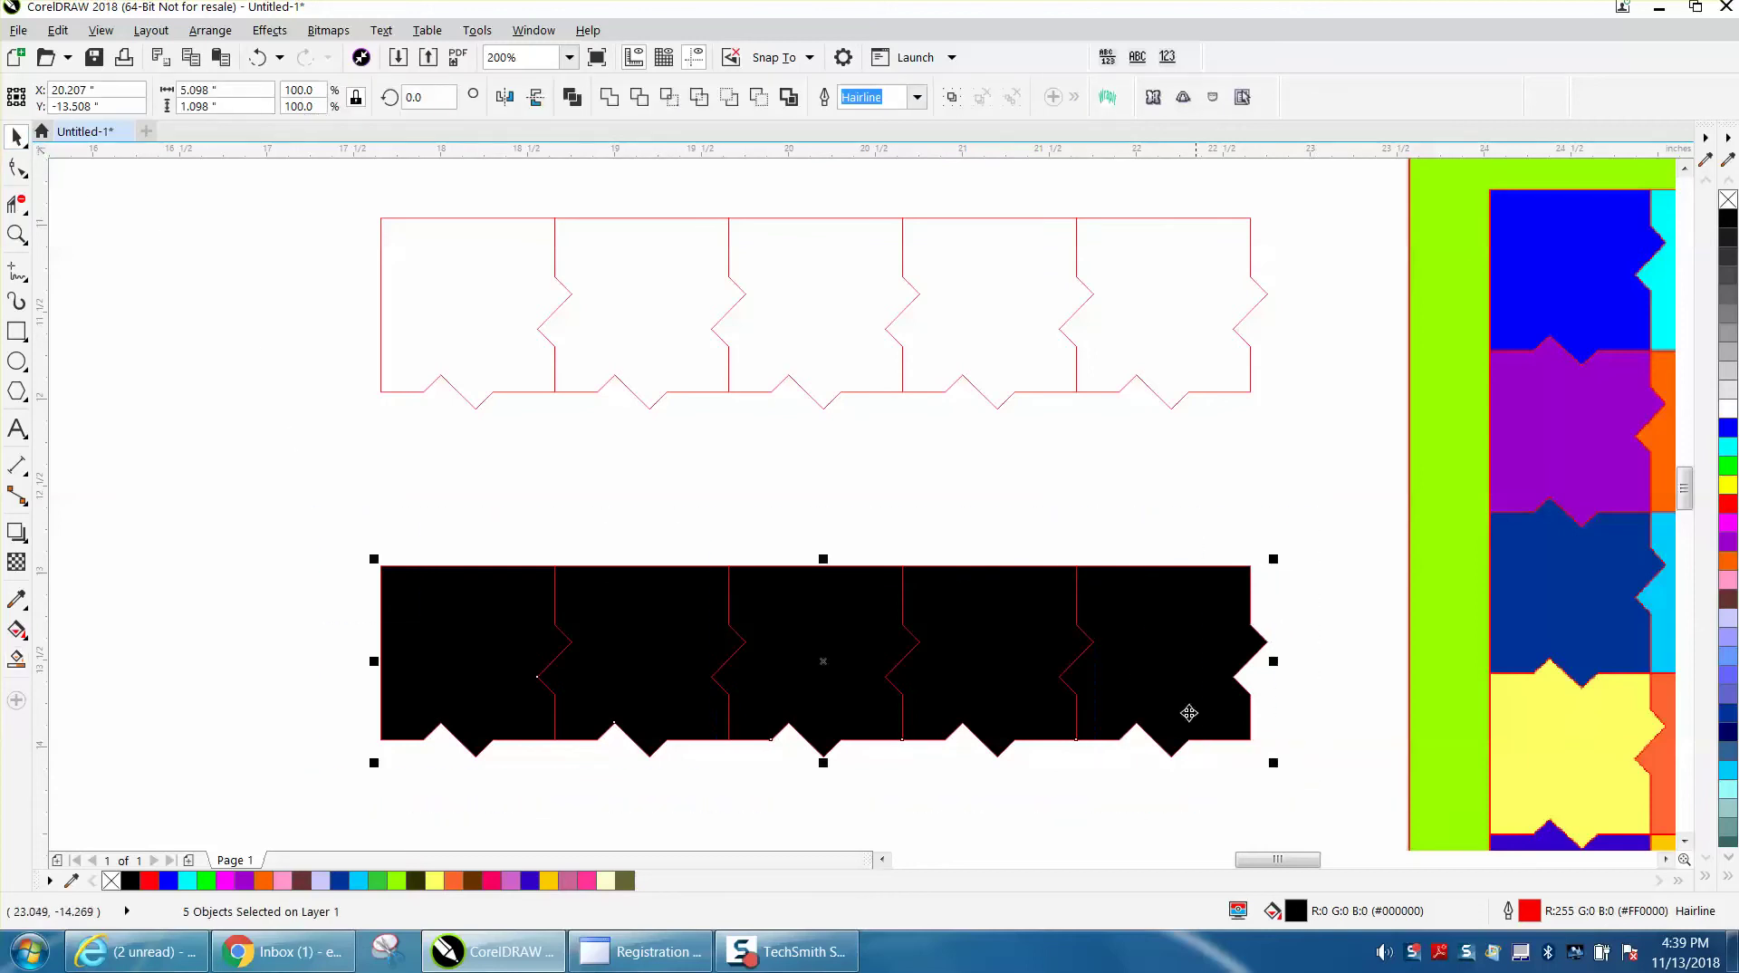
left_click(1728, 199)
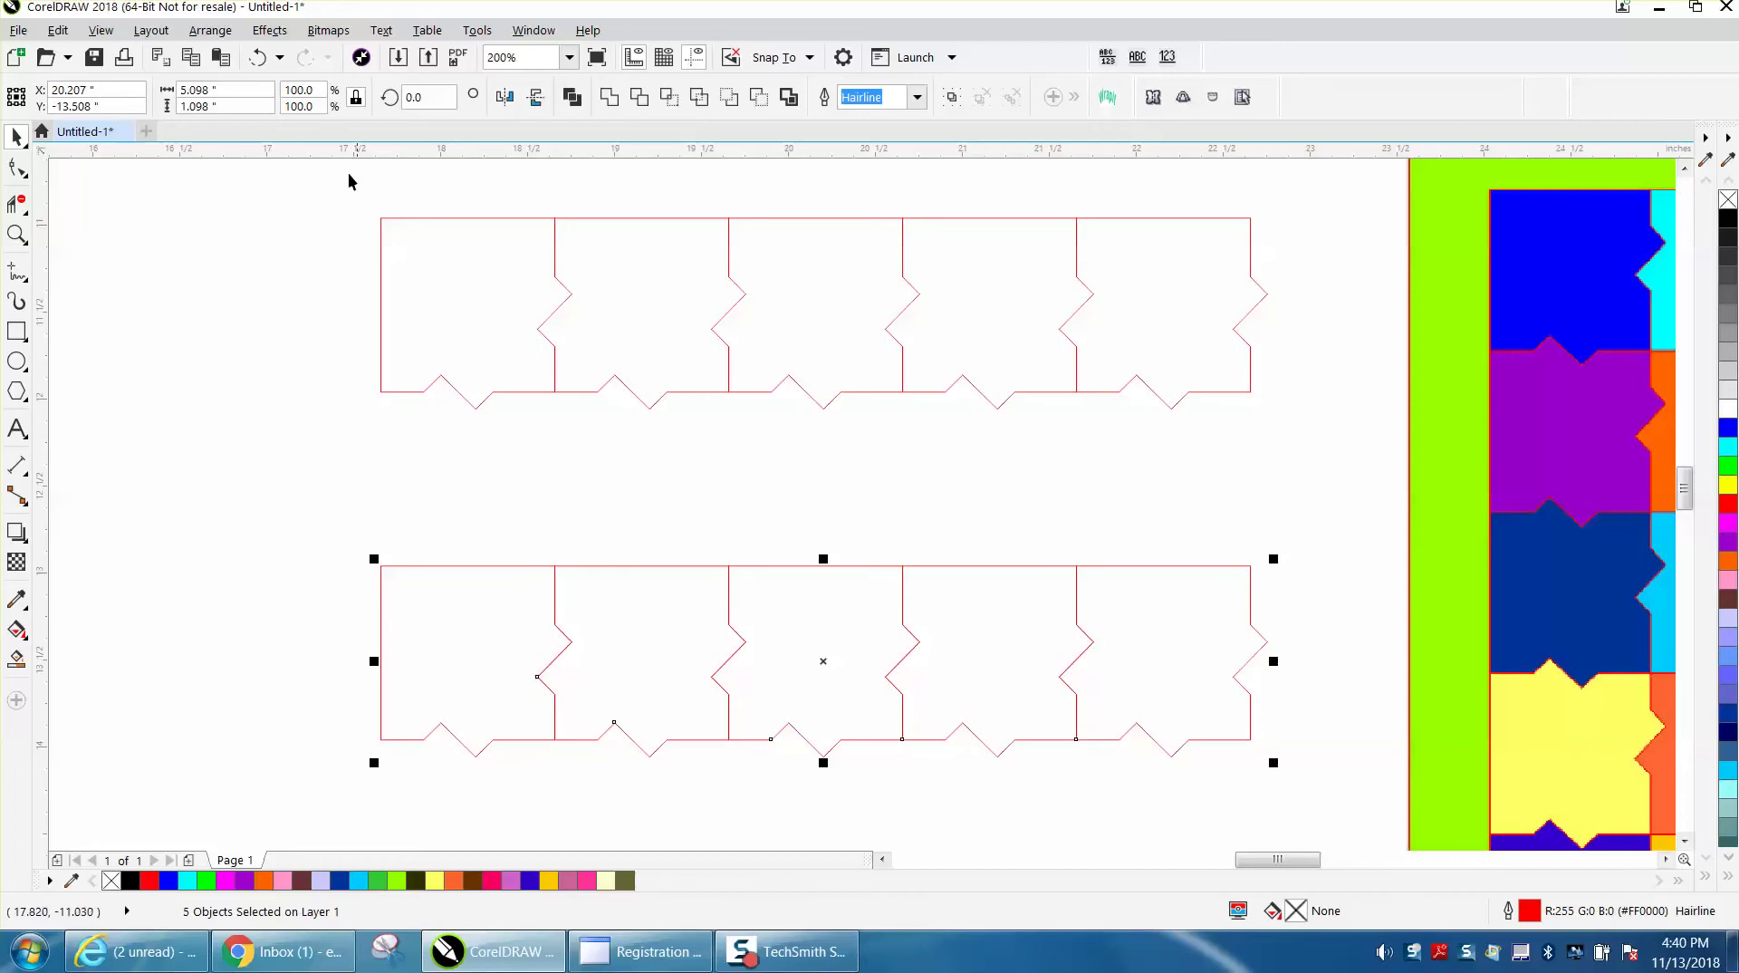
Delete the original upper row of outlines
left_click_drag(344, 189, 784, 386)
left_click_drag(1302, 449, 1306, 453)
key("Delete")
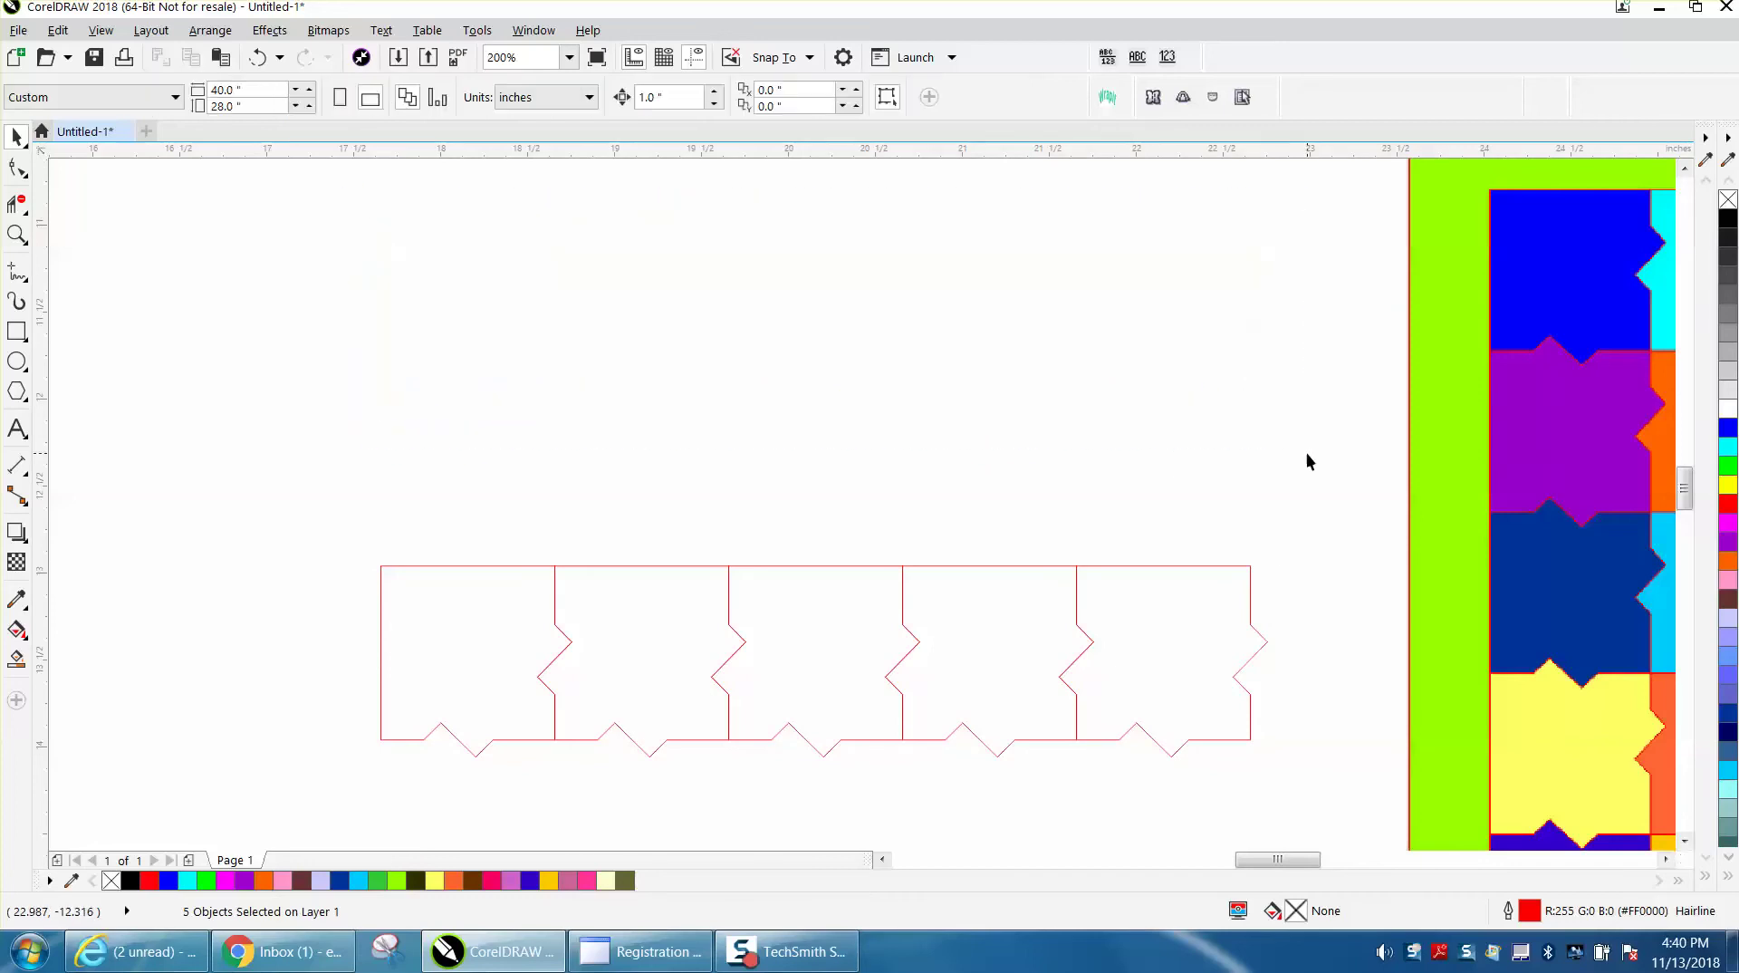
Straighten the right edge of the last piece in the row by deleting its zigzag tab nodes
scroll(762, 402, "down", 2)
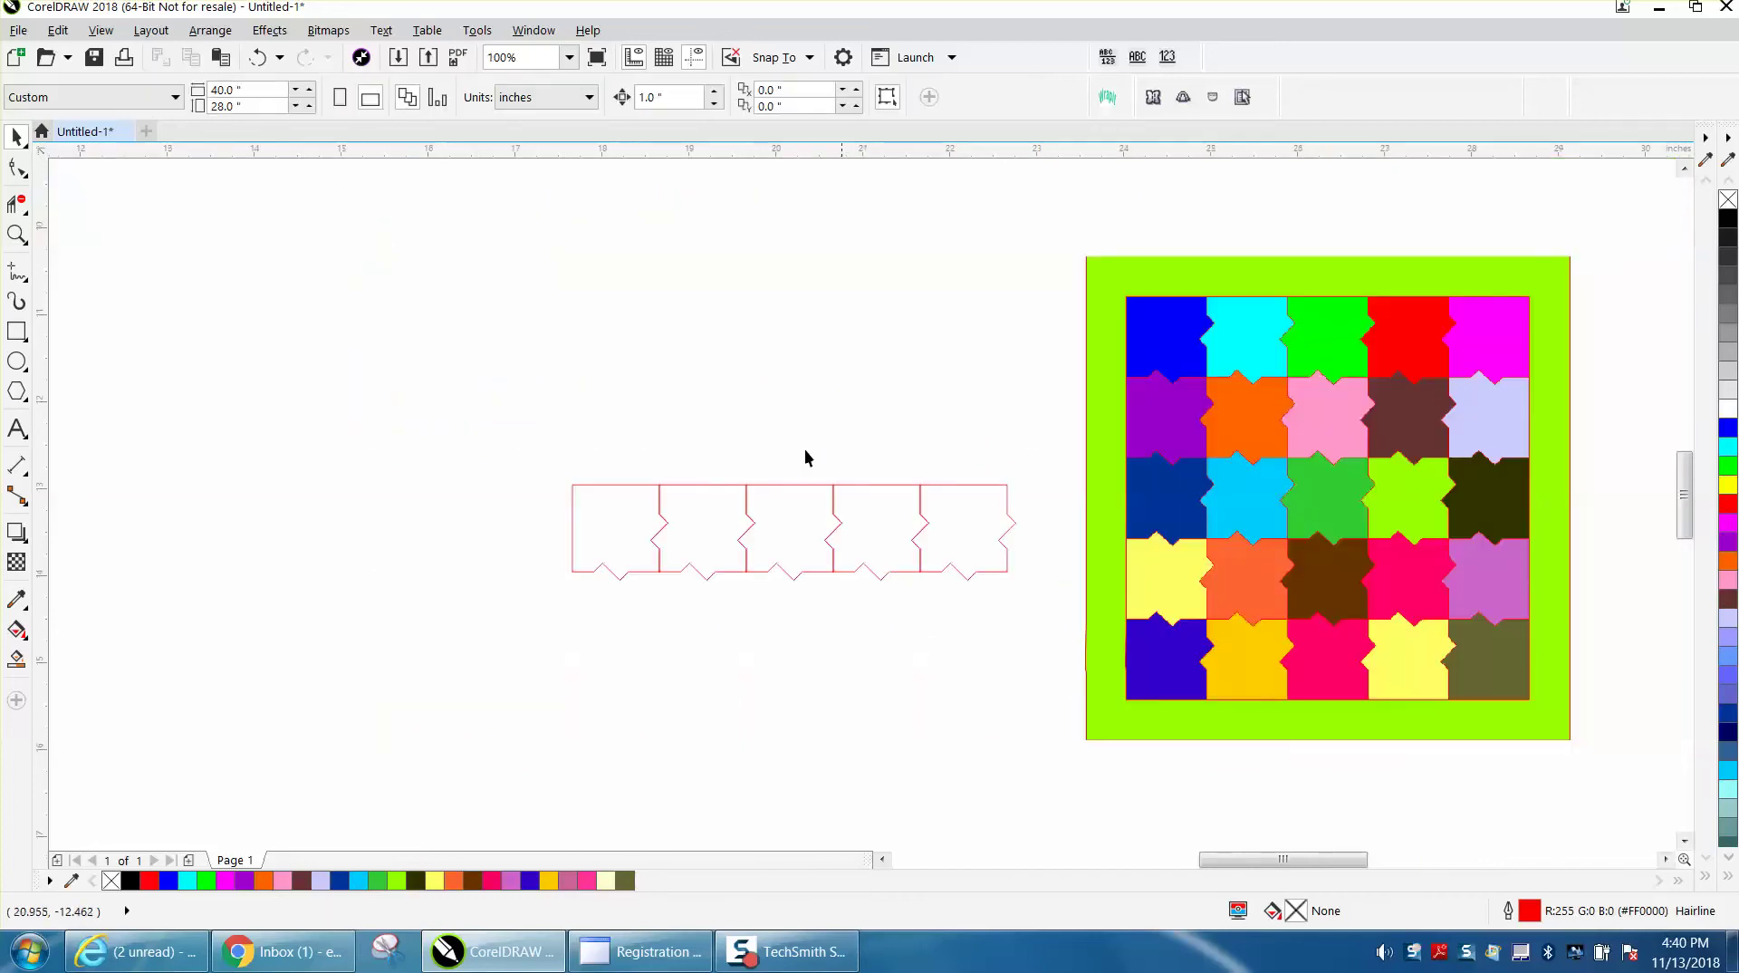
left_click(16, 234)
left_click_drag(563, 454, 1078, 625)
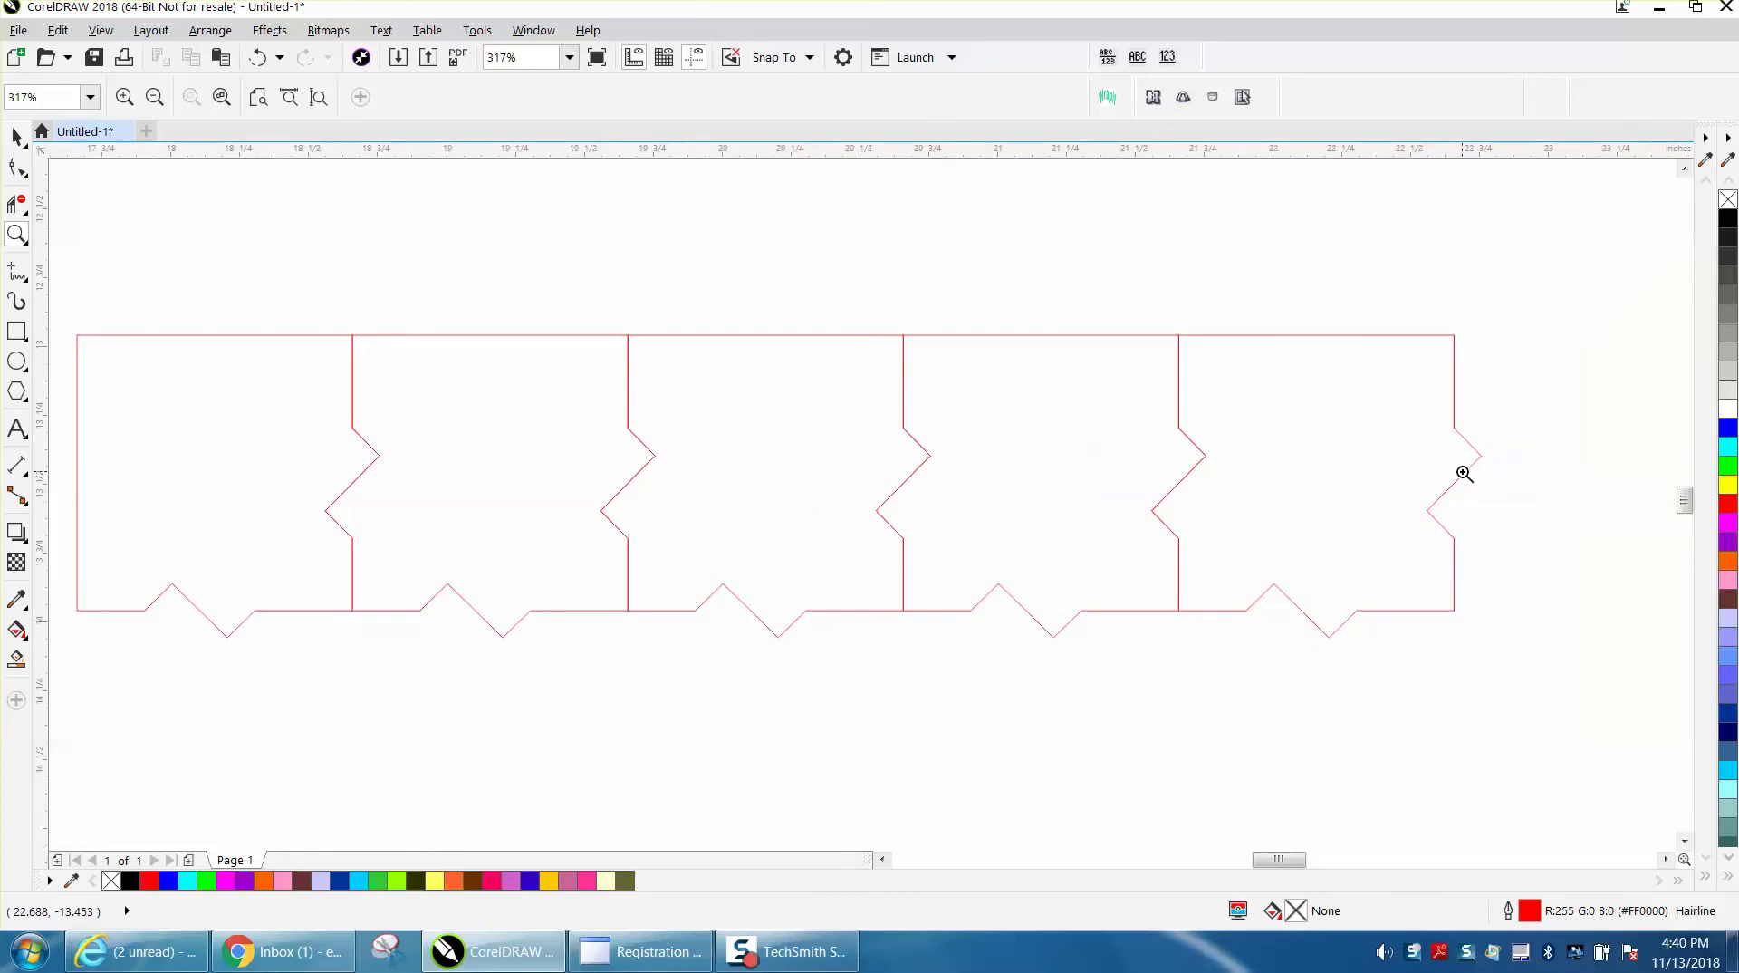
left_click(17, 167)
left_click(1482, 460)
left_click_drag(1499, 407, 1497, 486)
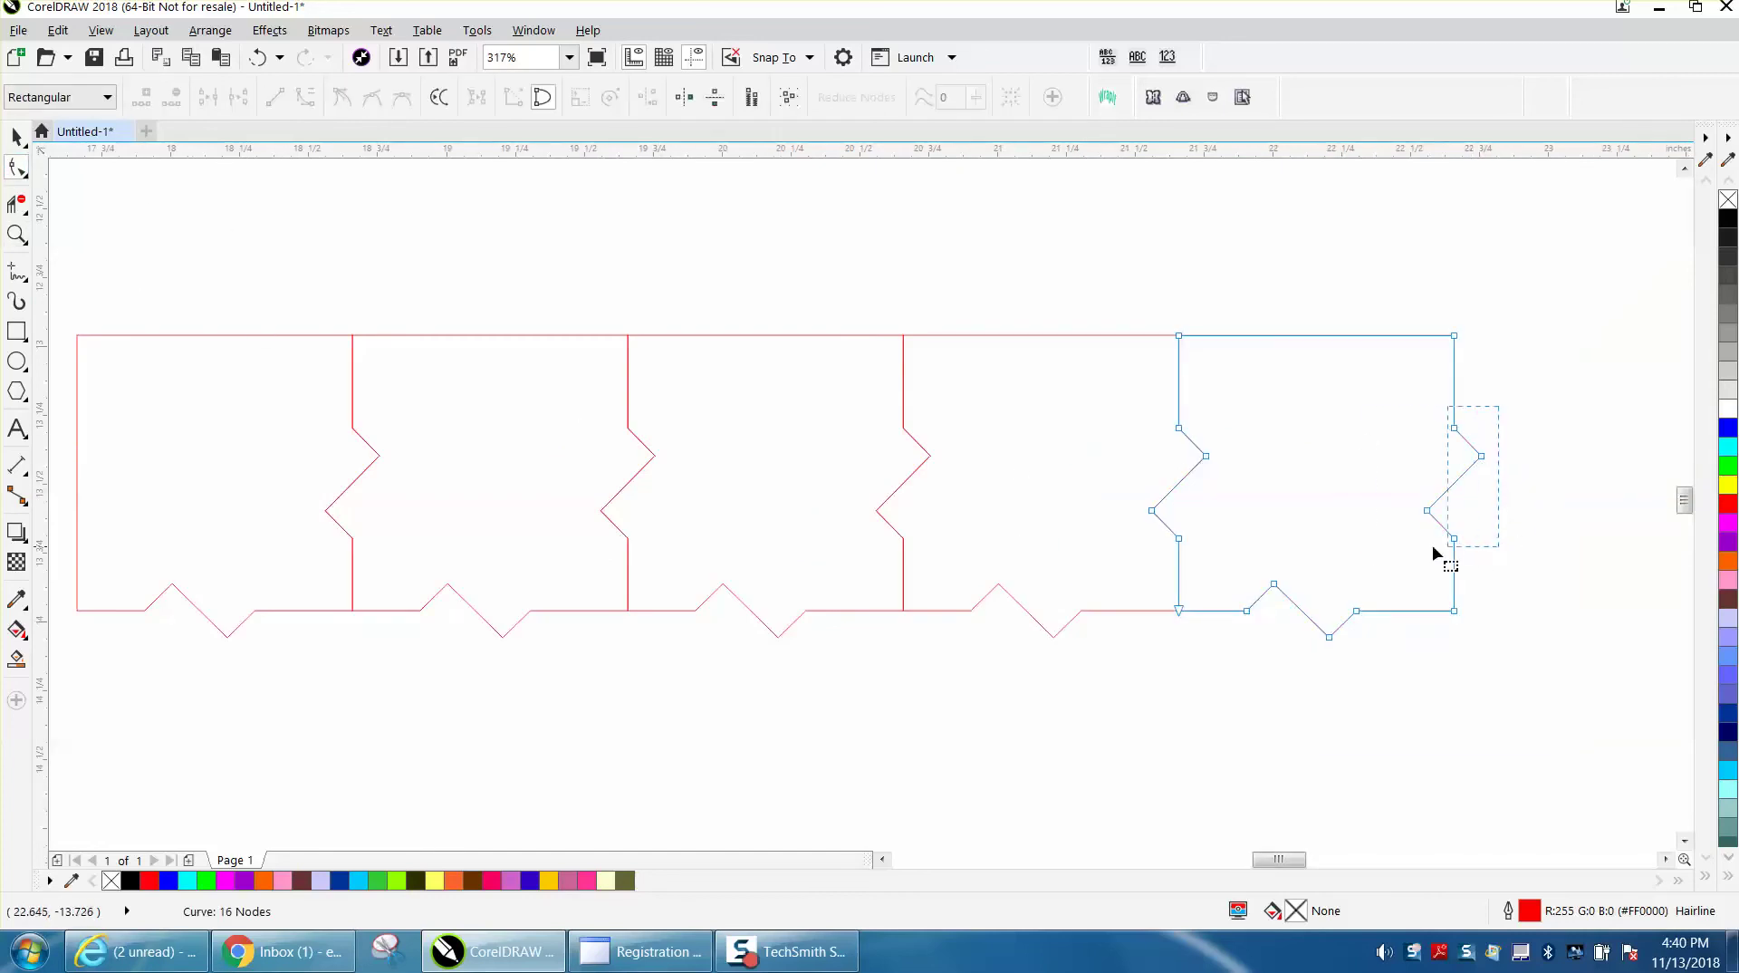
left_click_drag(1372, 547, 1371, 545)
key("Delete")
scroll(1332, 399, "down", 3)
Copy the whole five-piece row and place the copy 1 inch below it
left_click(16, 137)
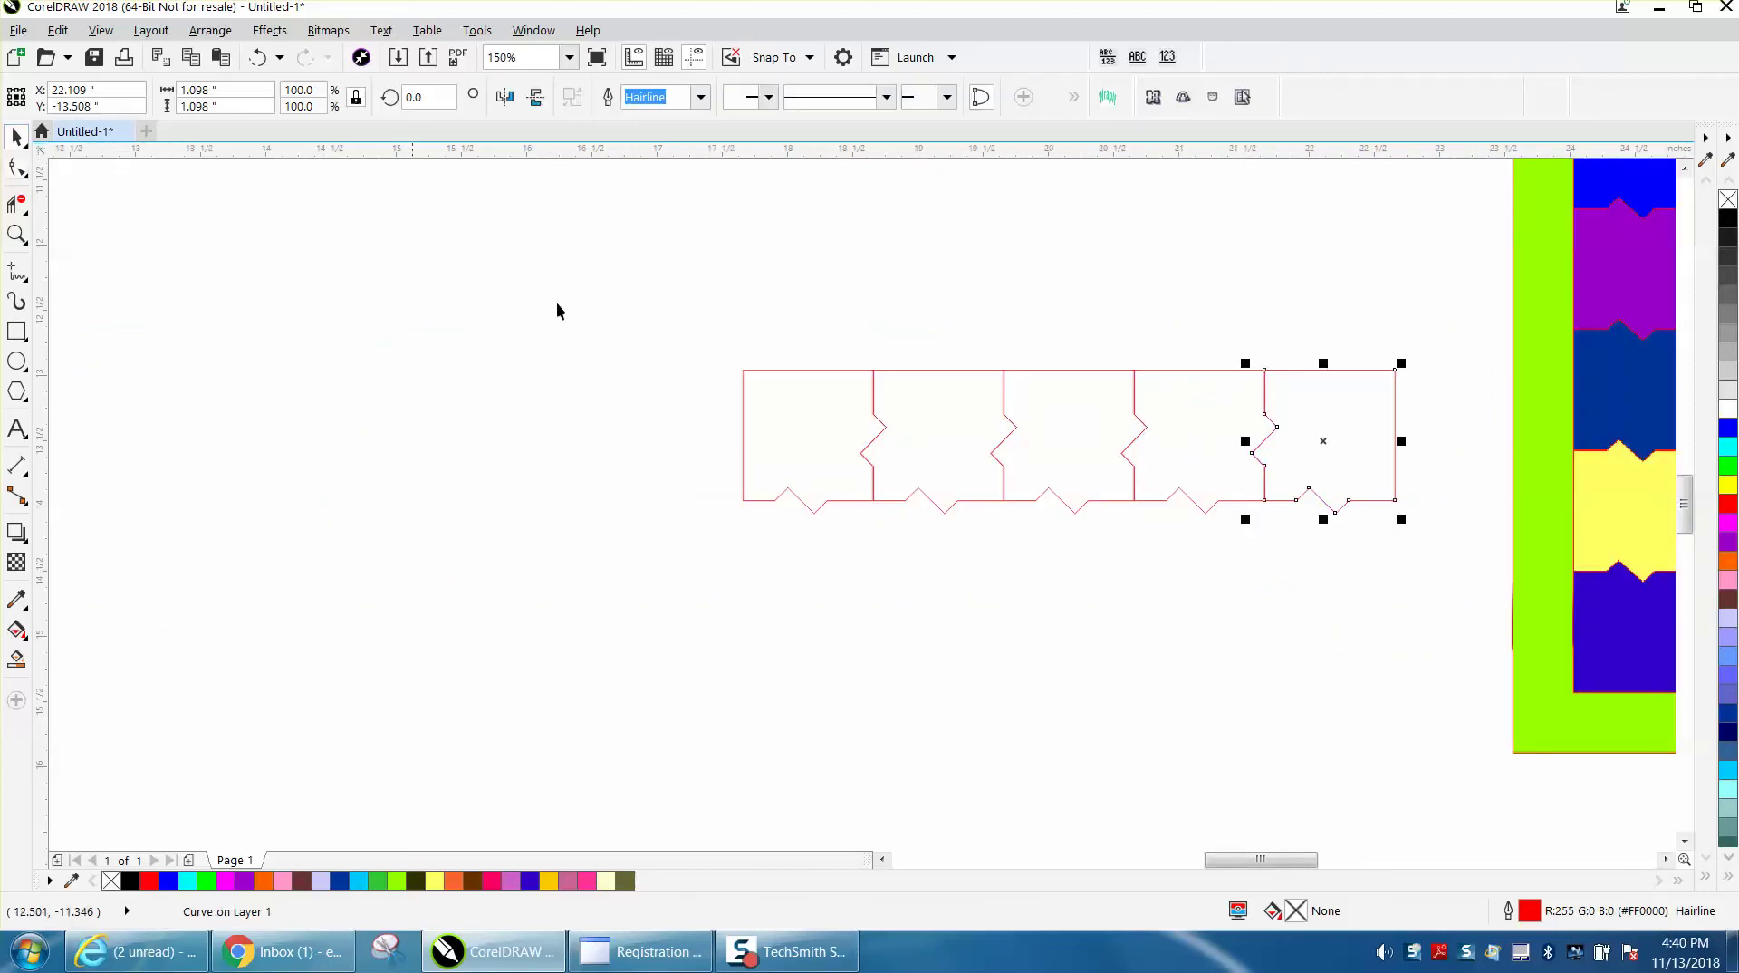
left_click_drag(719, 338, 1425, 557)
key("ctrl+c")
key("ctrl+v")
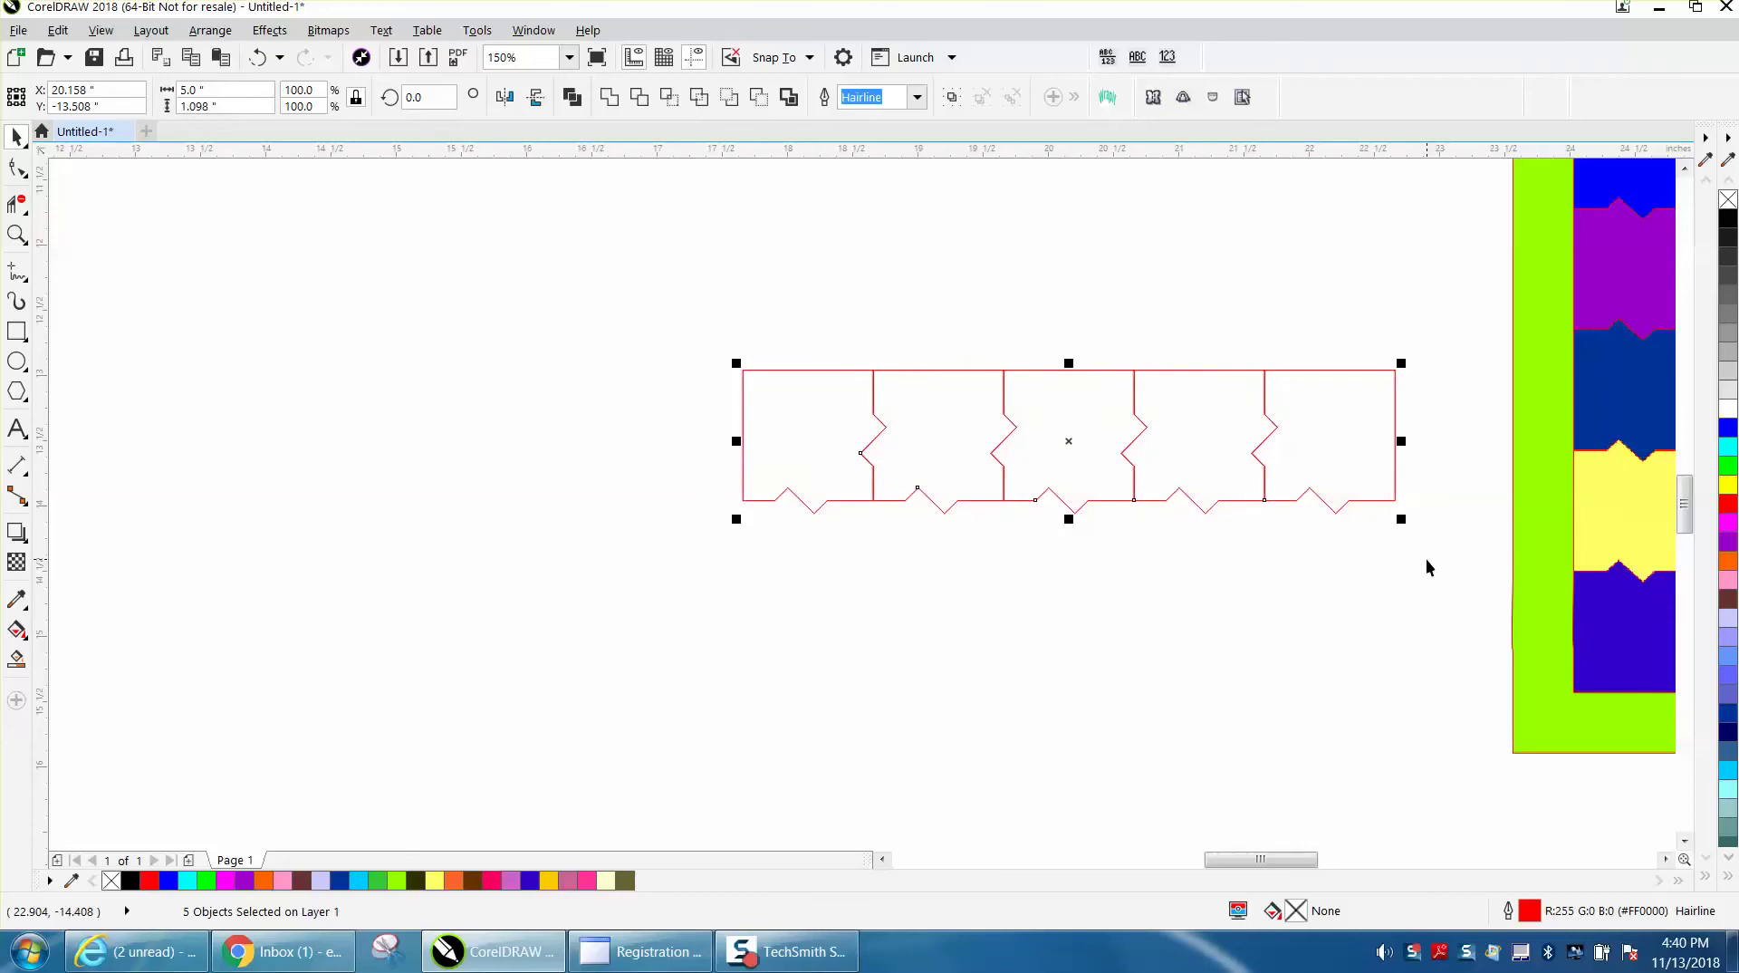
key("Down")
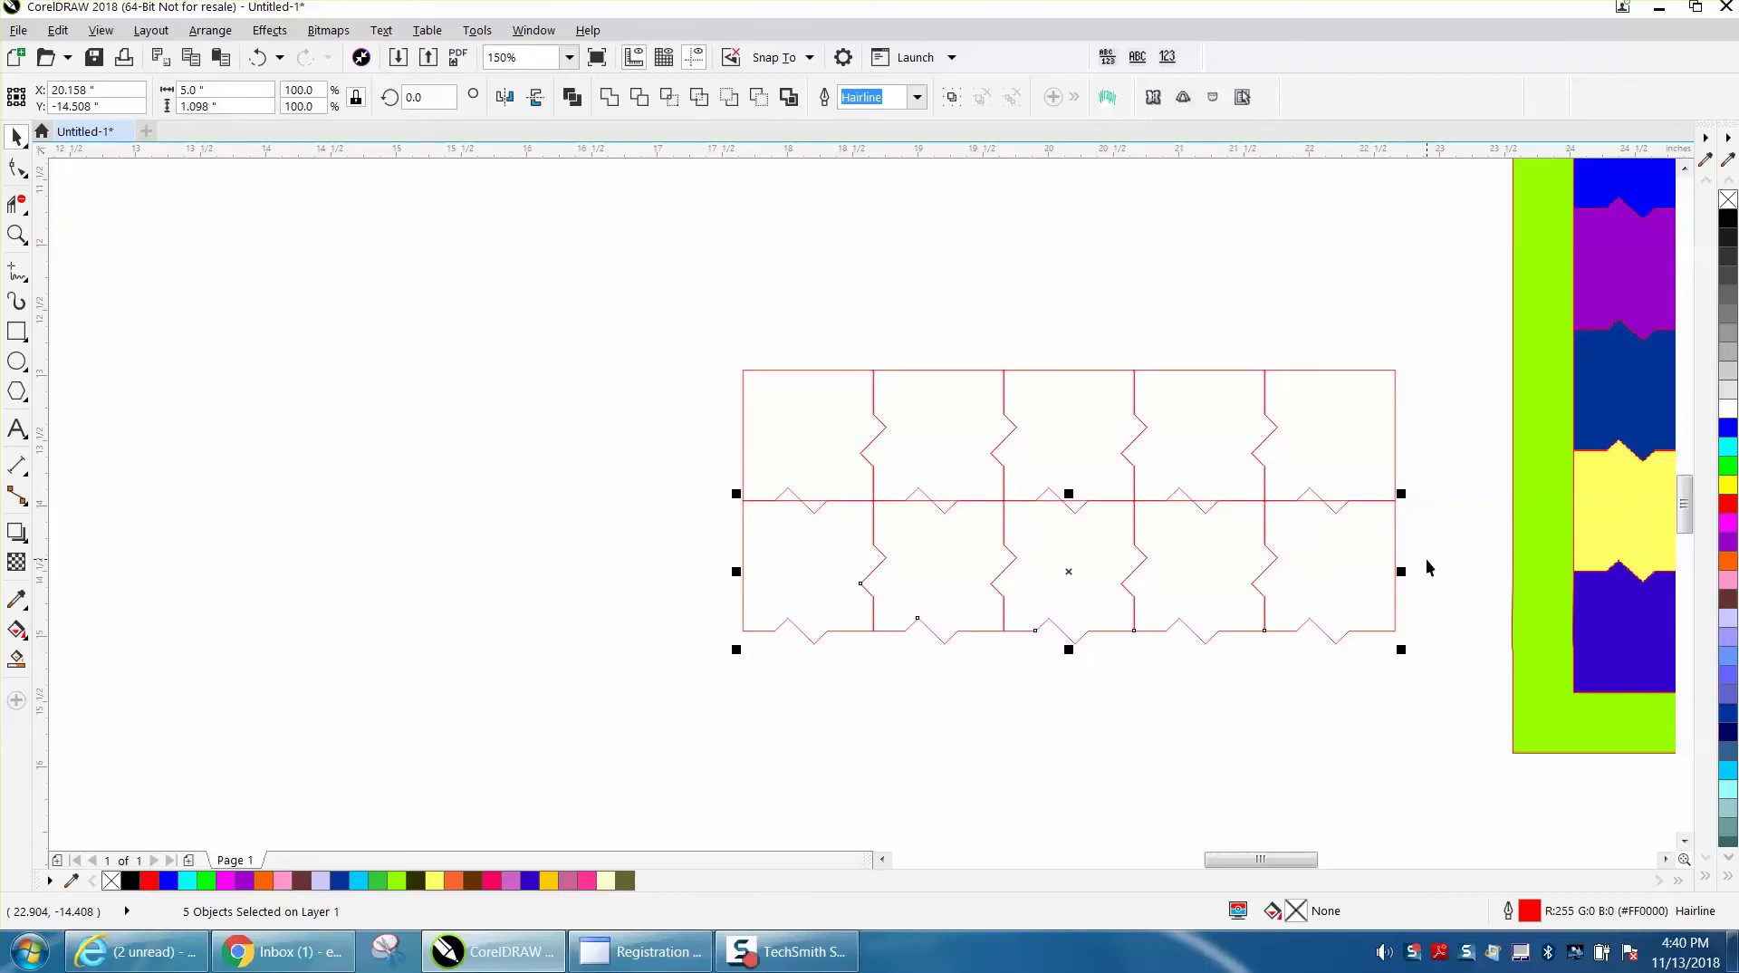
Try duplicating the five-piece row three more times at 1-inch spacing to complete the five-row grid
key("ctrl+d")
key("ctrl+d")
key("ctrl+d")
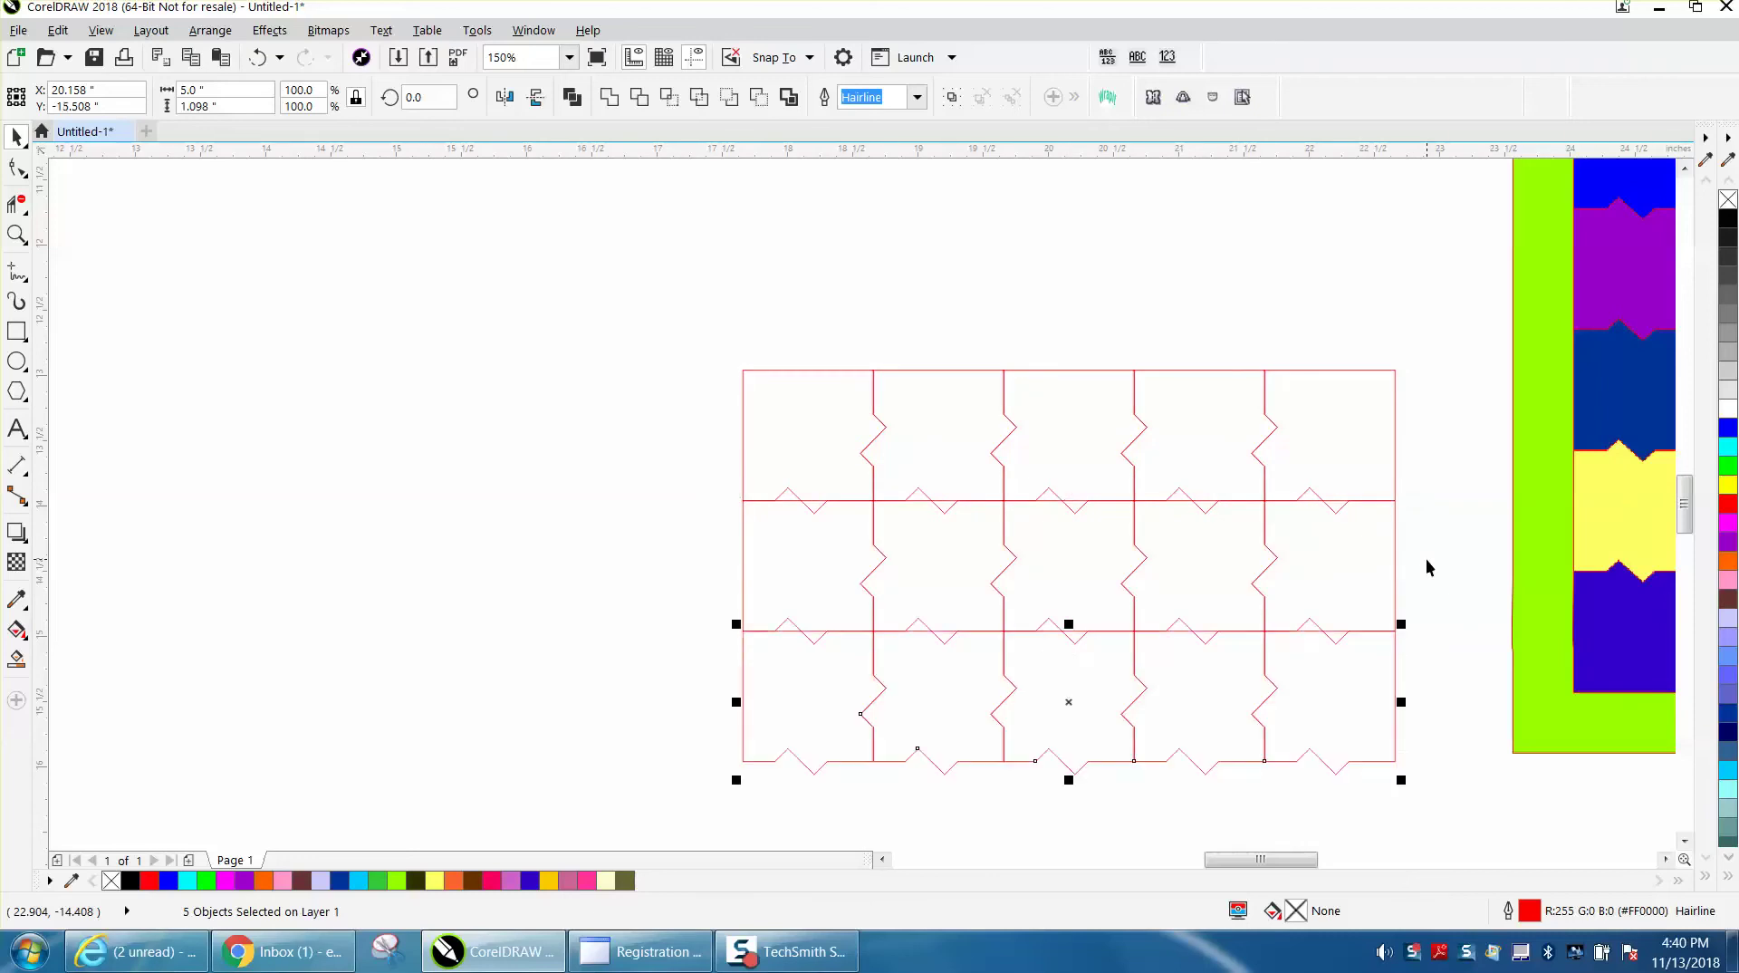
scroll(1300, 606, "down", 4)
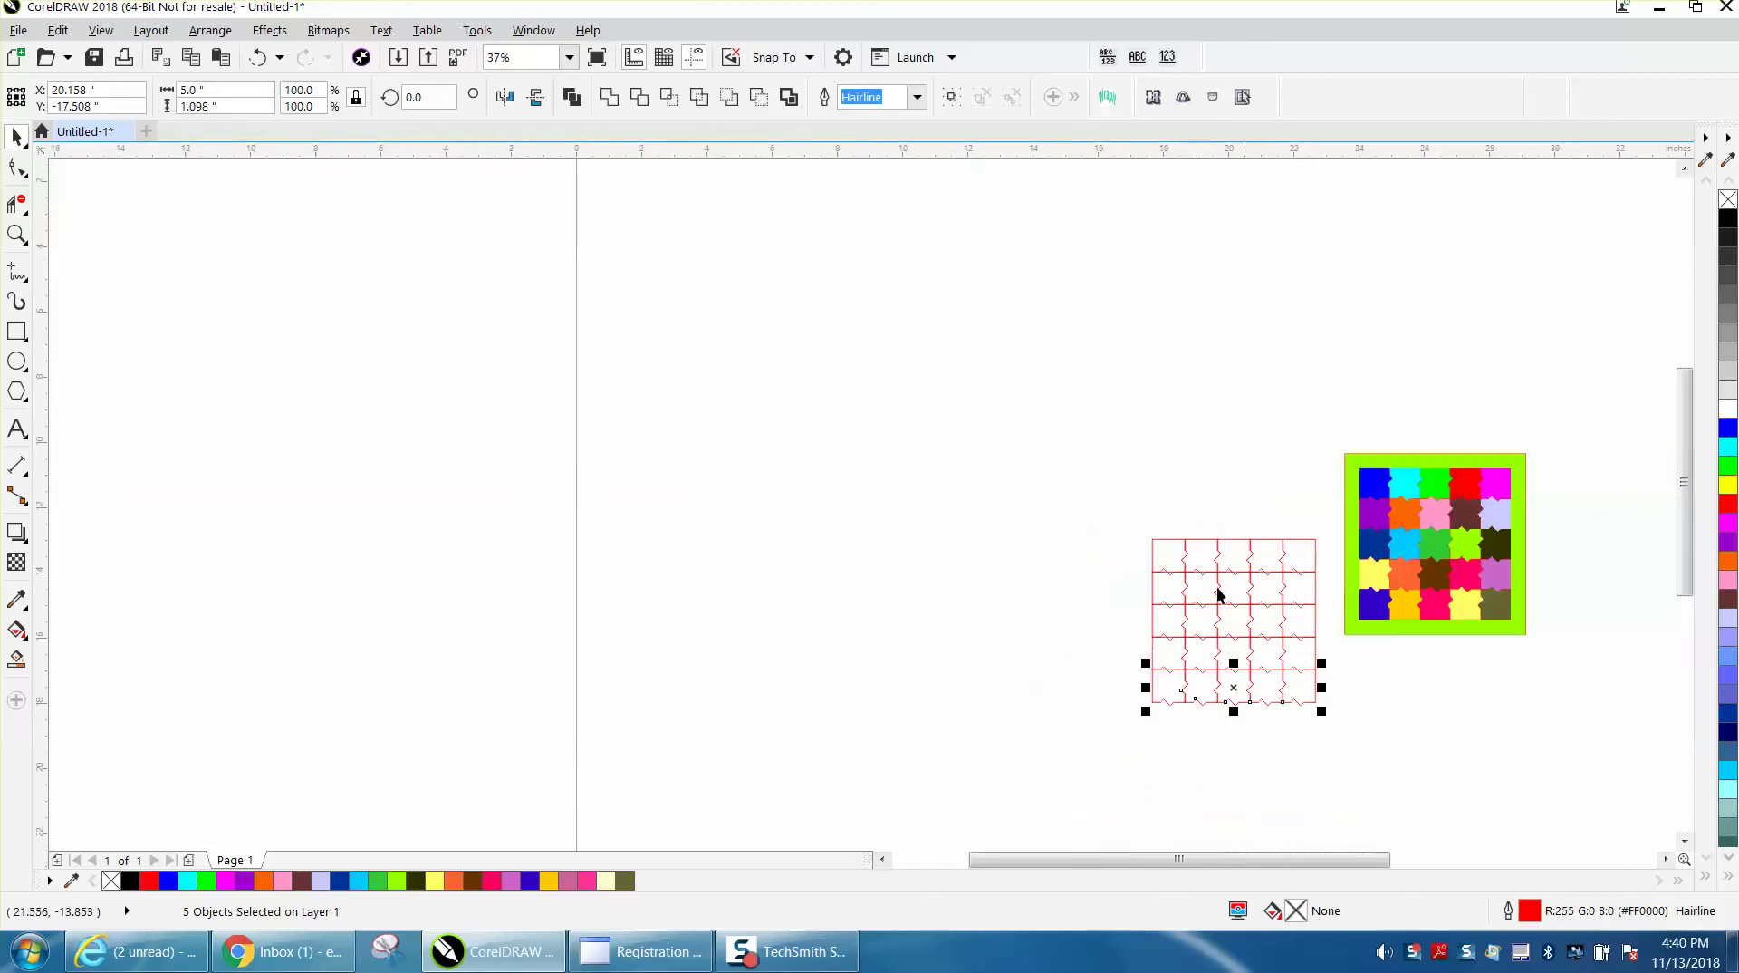
left_click(17, 235)
left_click_drag(1136, 524, 1391, 731)
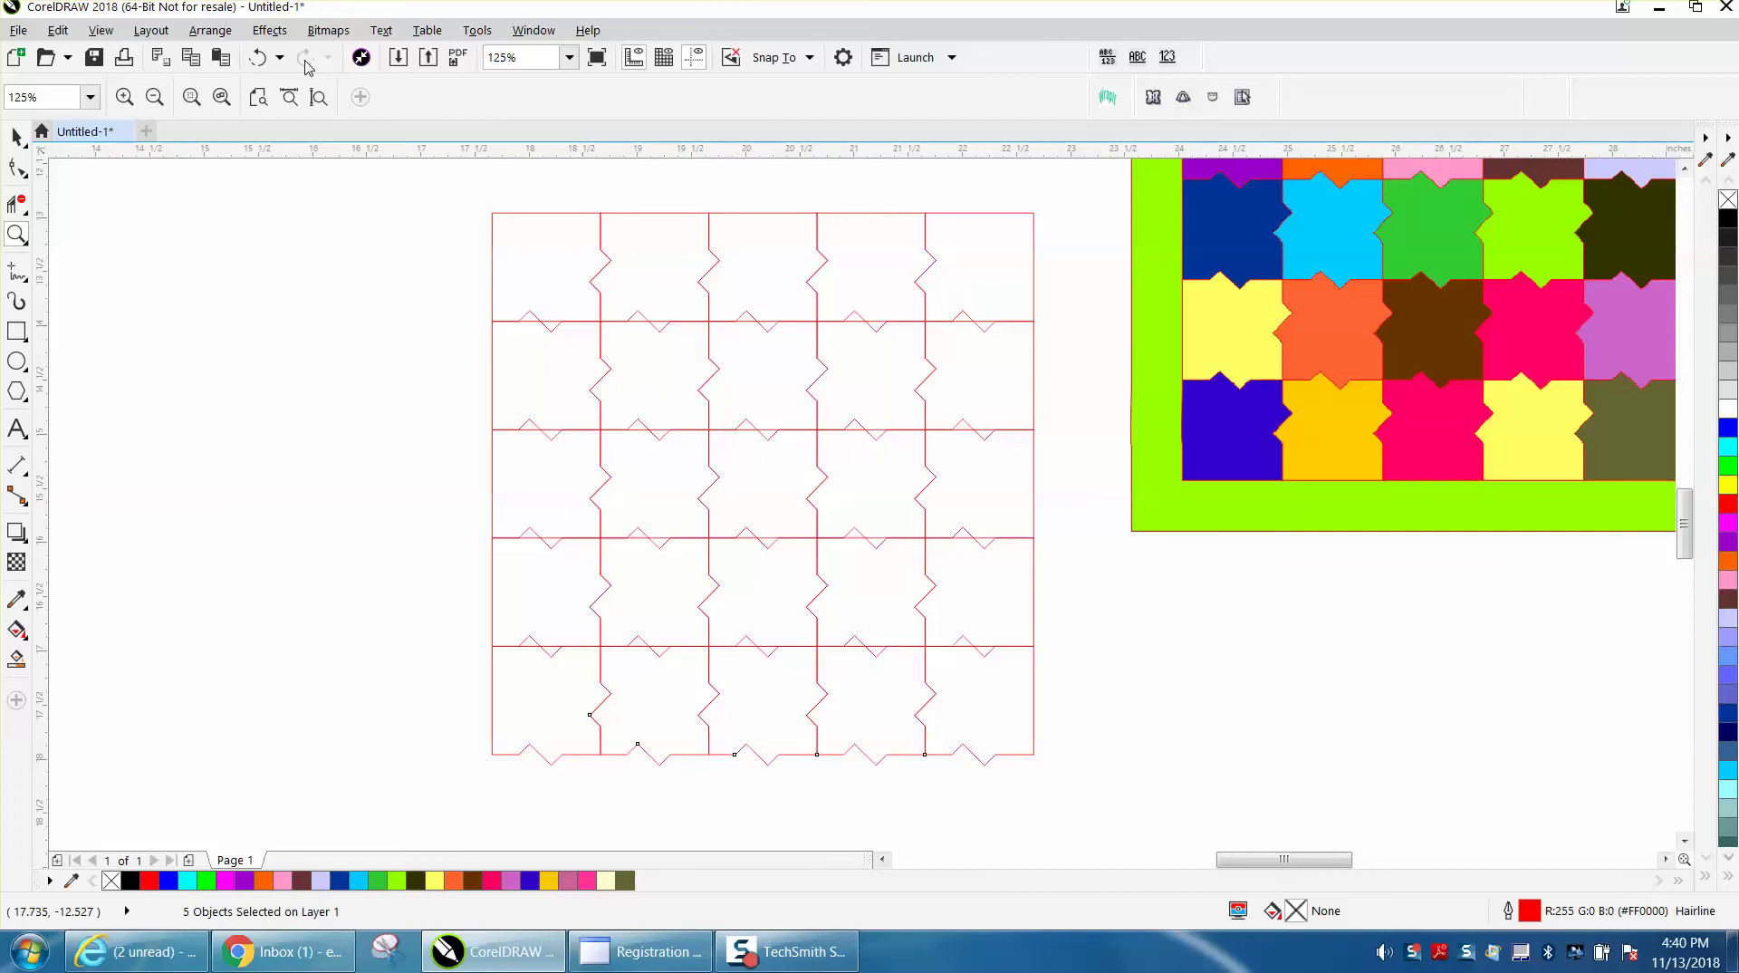
Undo the last three duplicated rows
left_click(259, 58)
left_click(258, 58)
left_click(258, 58)
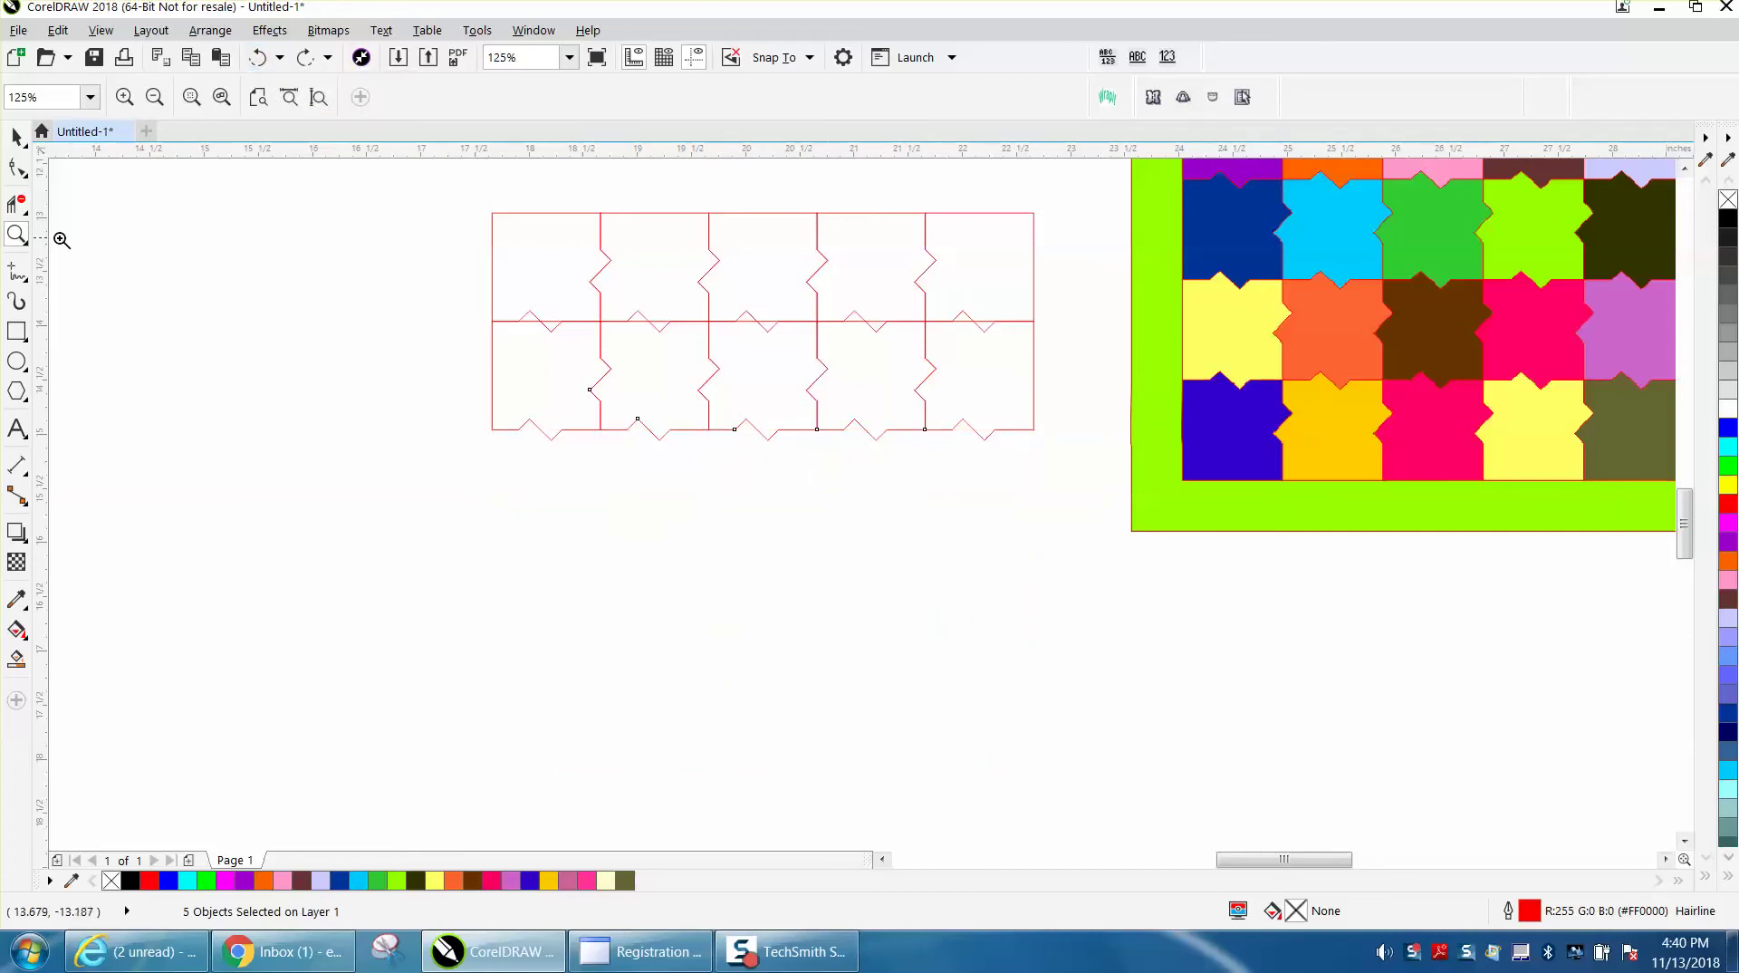
Use Virtual Segment Delete to remove the straight segments crossing the zigzag tabs on the edge shared by the two rows
left_click(18, 235)
left_click_drag(478, 290, 1092, 377)
left_click(17, 204)
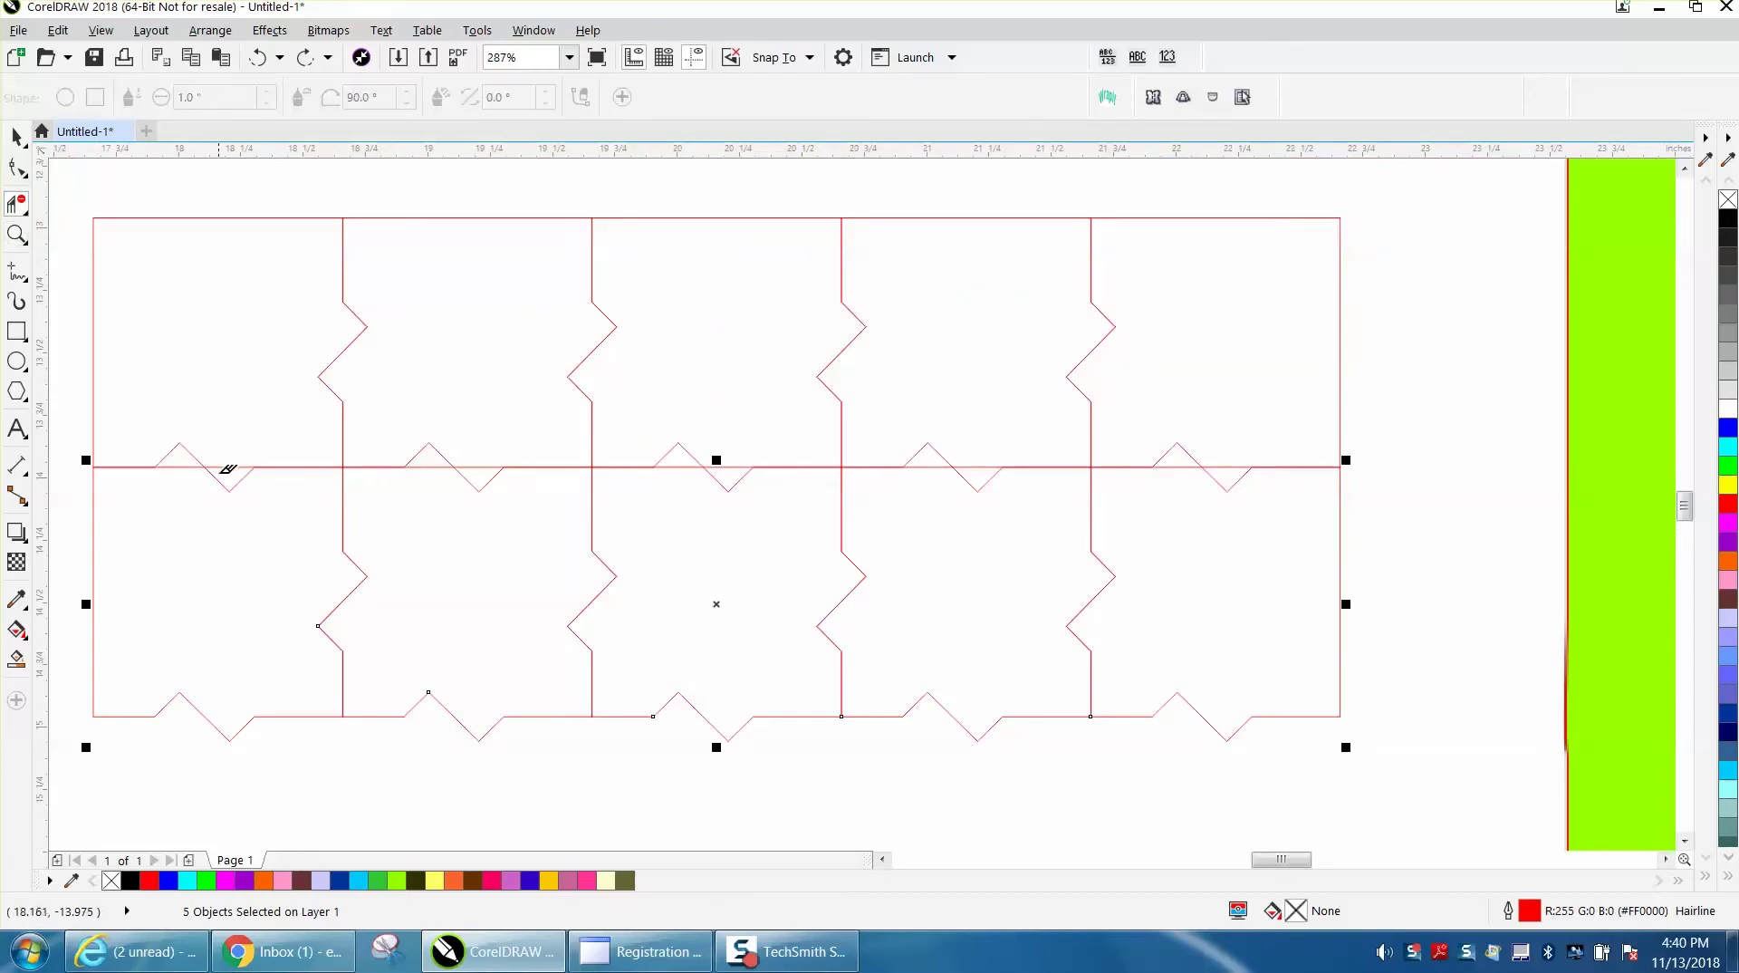
left_click(178, 467)
left_click(681, 465)
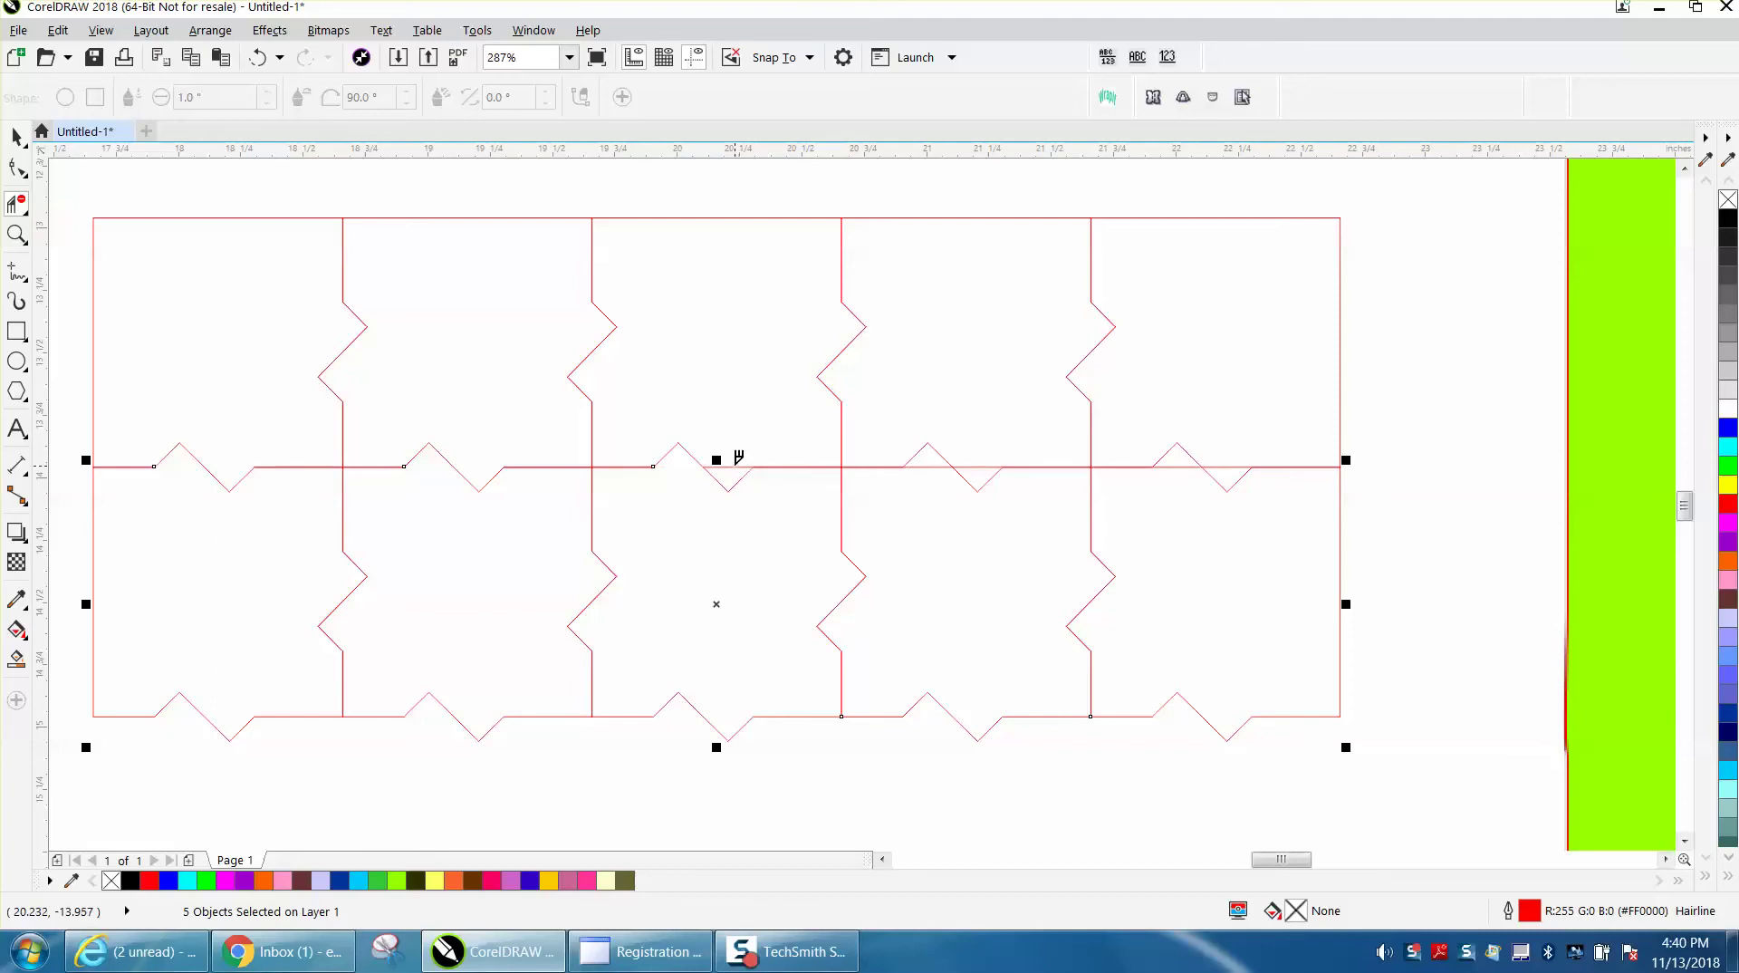
left_click(945, 464)
left_click(987, 463)
left_click(1239, 464)
left_click(1185, 463)
Smart-fill each of the five second-row pieces in black and nudge each new piece 2 inches down
scroll(1087, 457, "down", 2)
left_click(17, 135)
scroll(466, 372, "down", 2)
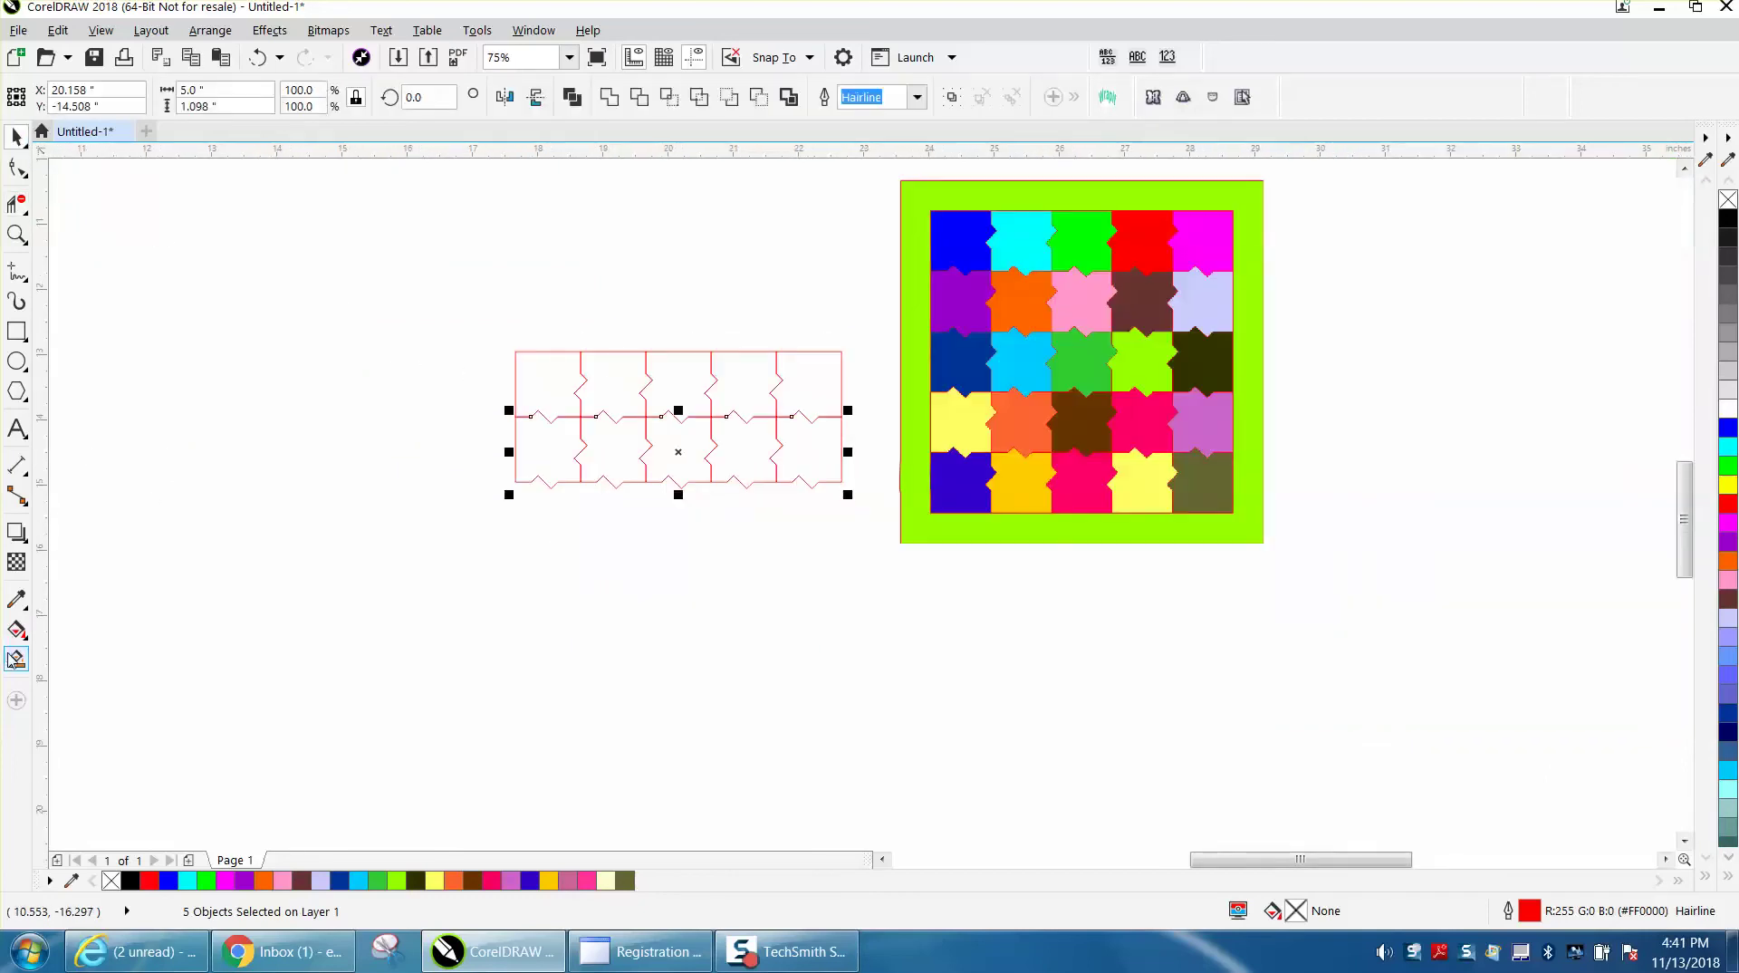
left_click(16, 659)
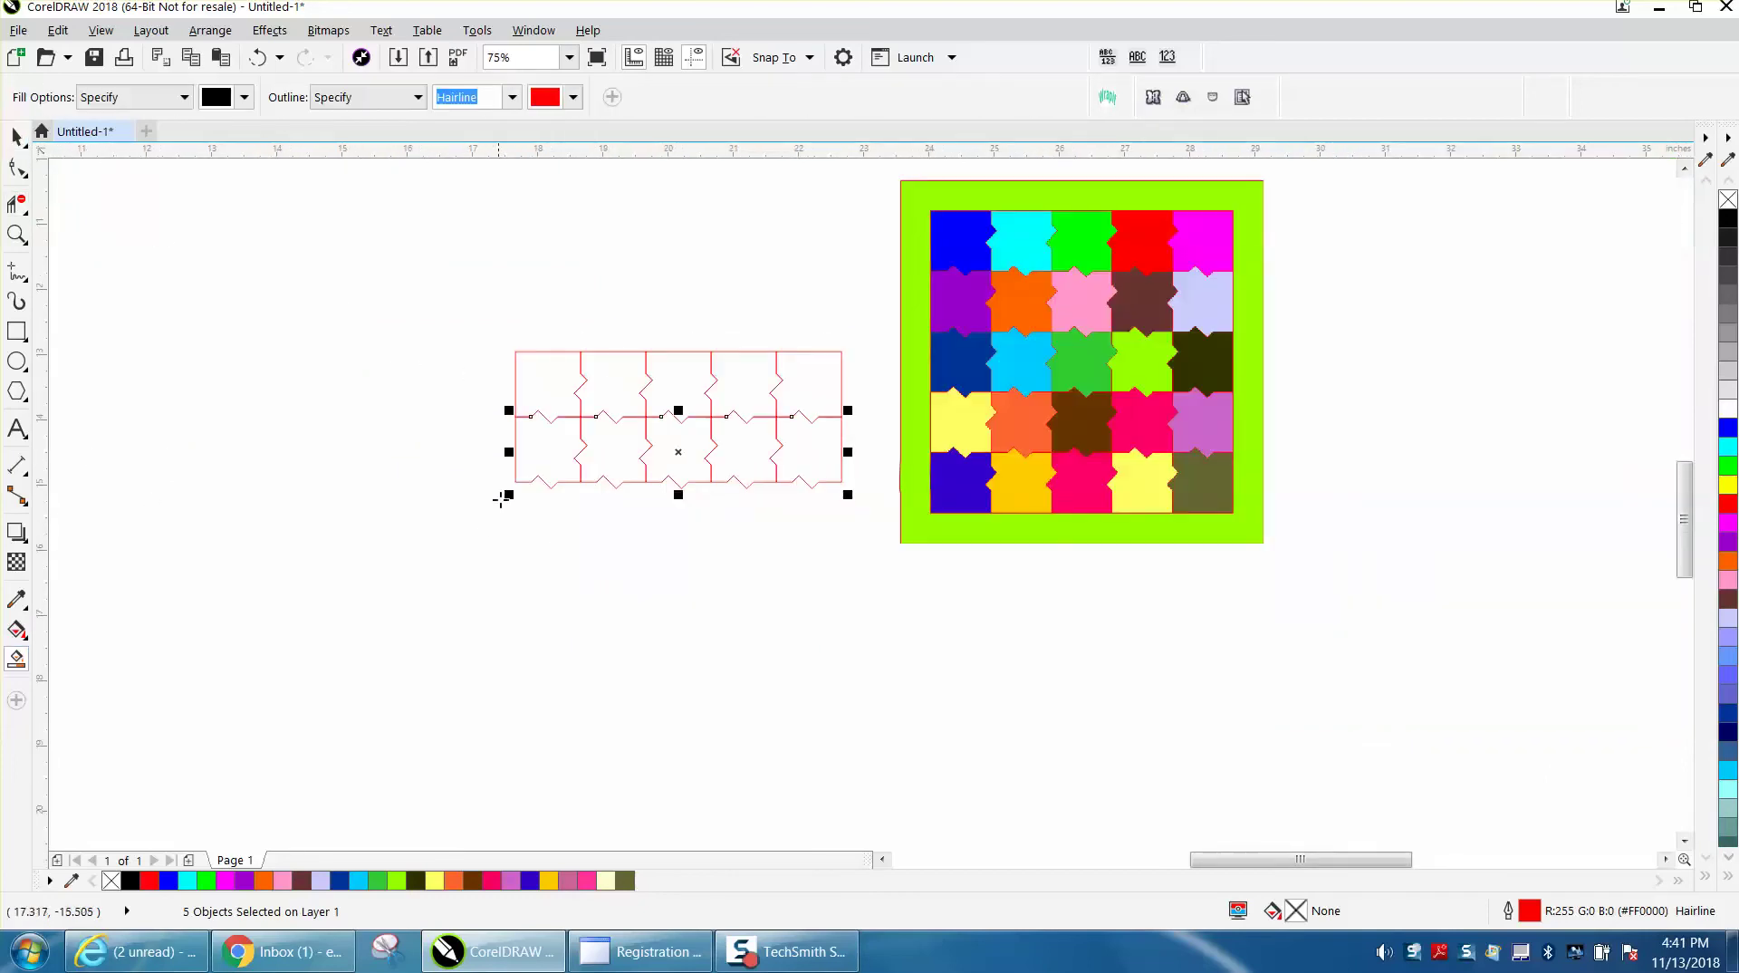
left_click(546, 450)
key("Down")
key("Down")
left_click(629, 459)
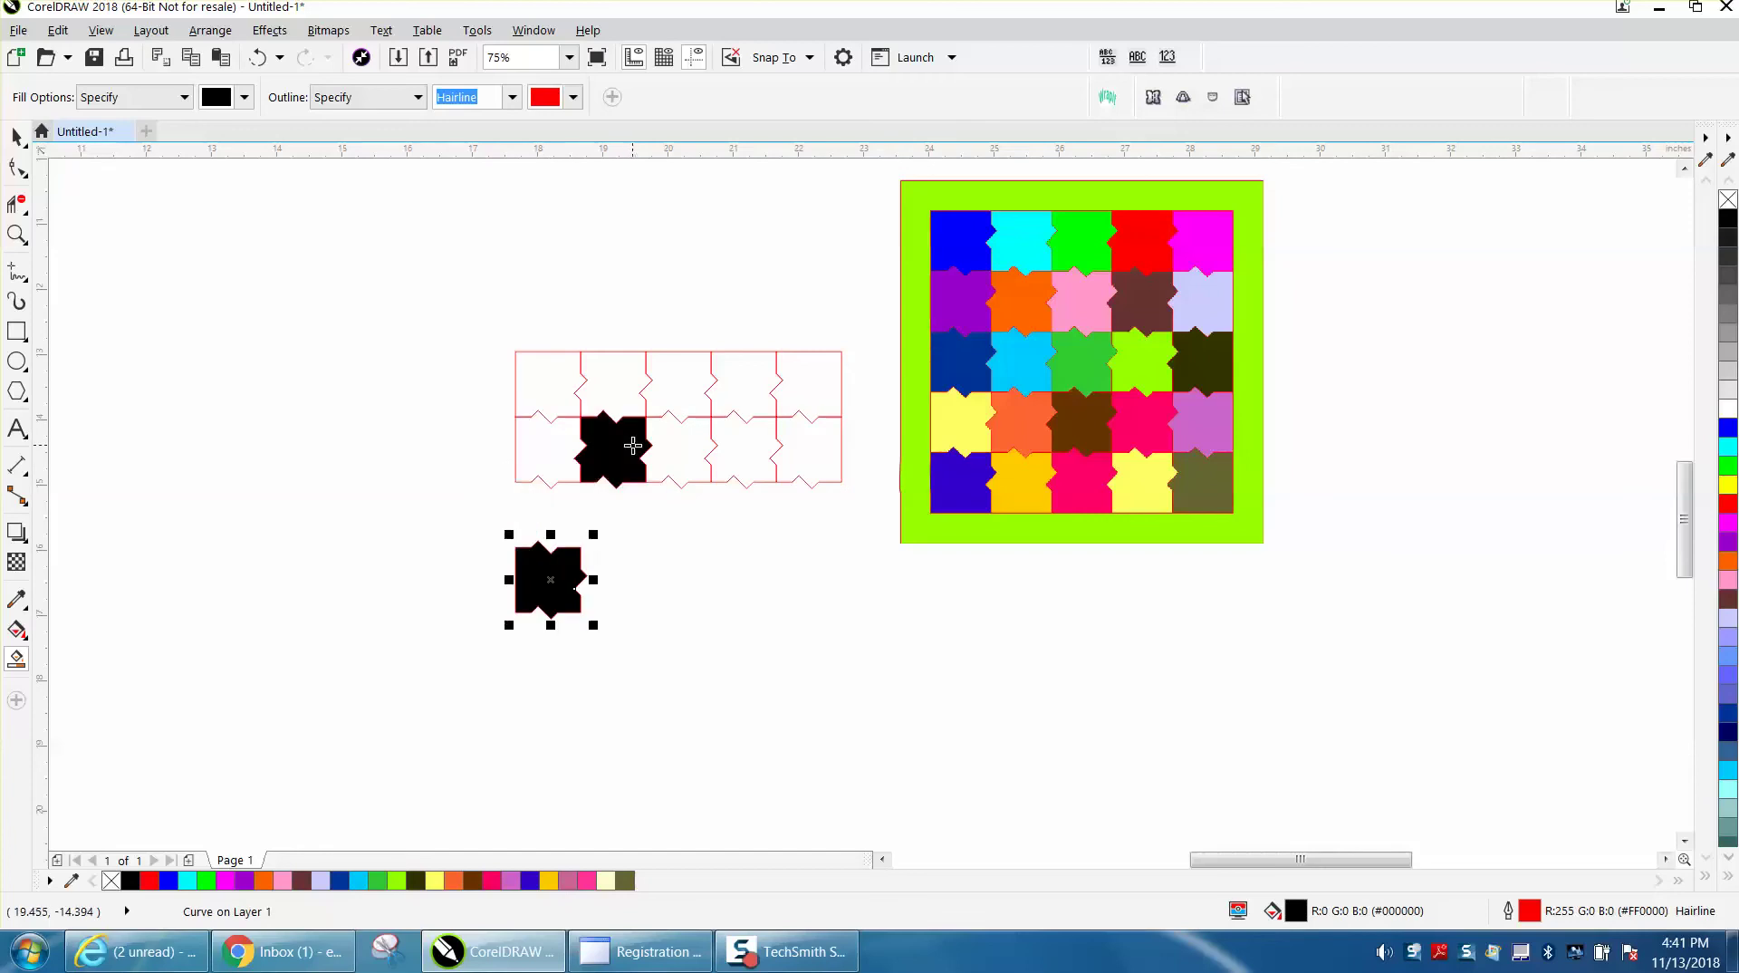
key("Down")
key("Down")
left_click(677, 453)
key("Down")
key("Down")
left_click(732, 451)
key("Down")
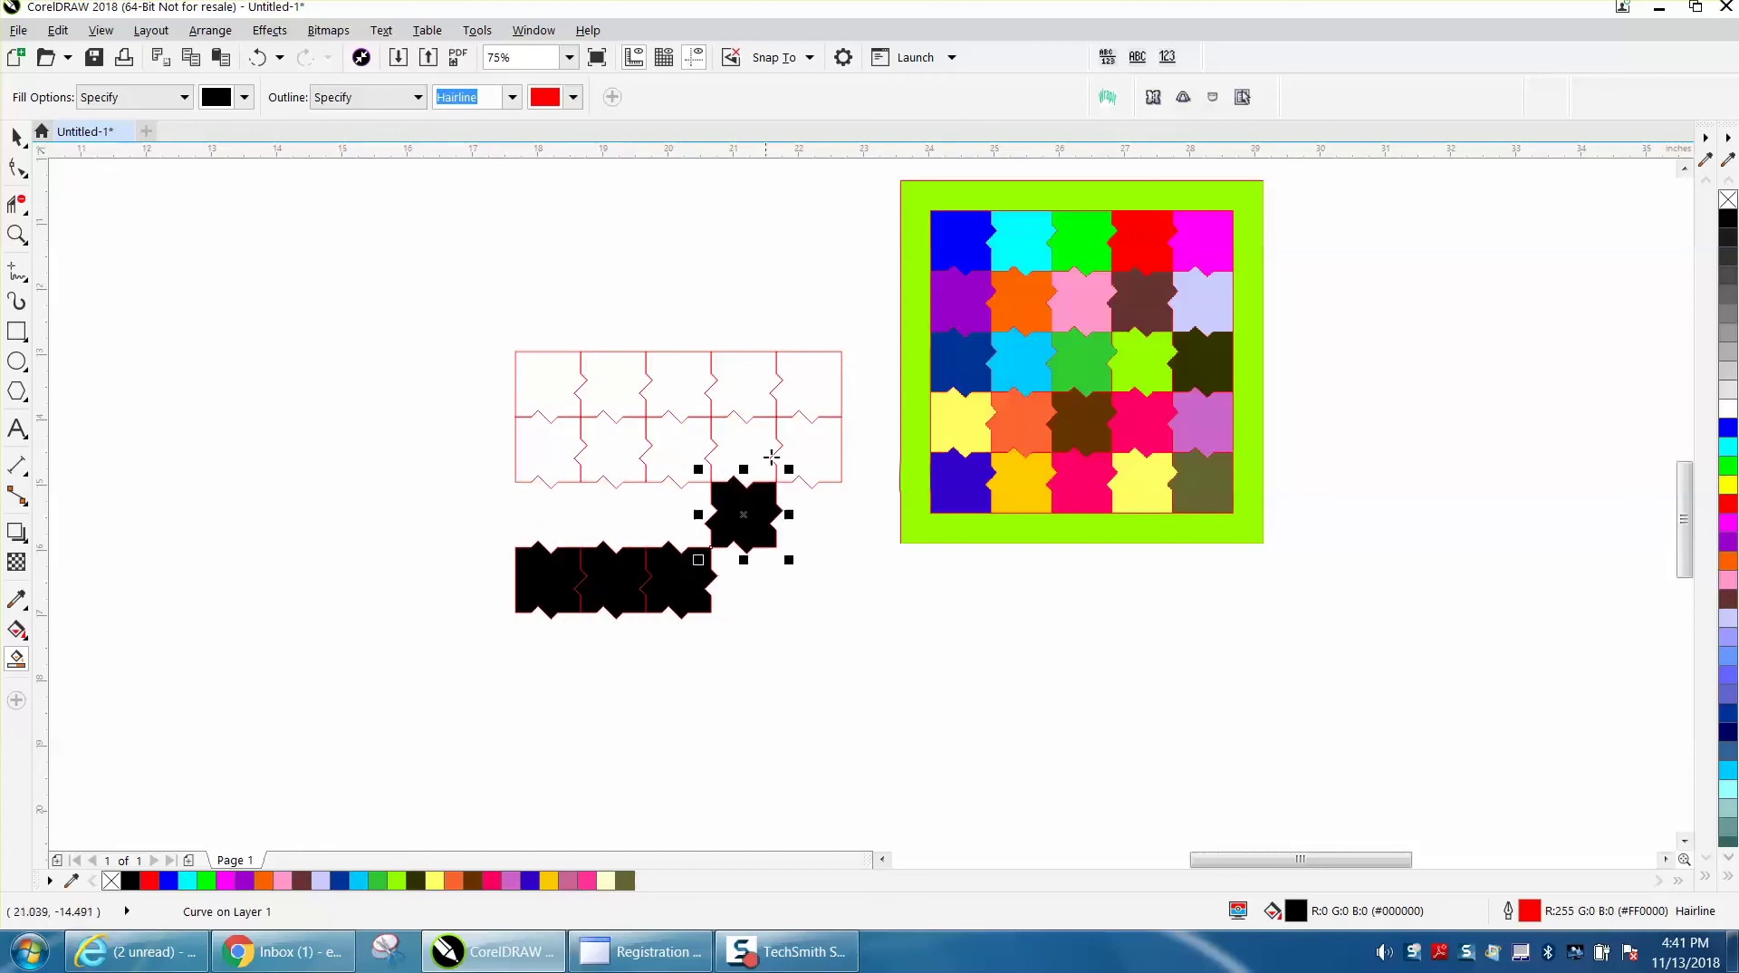
key("Down")
left_click(802, 453)
key("Down")
key("Down")
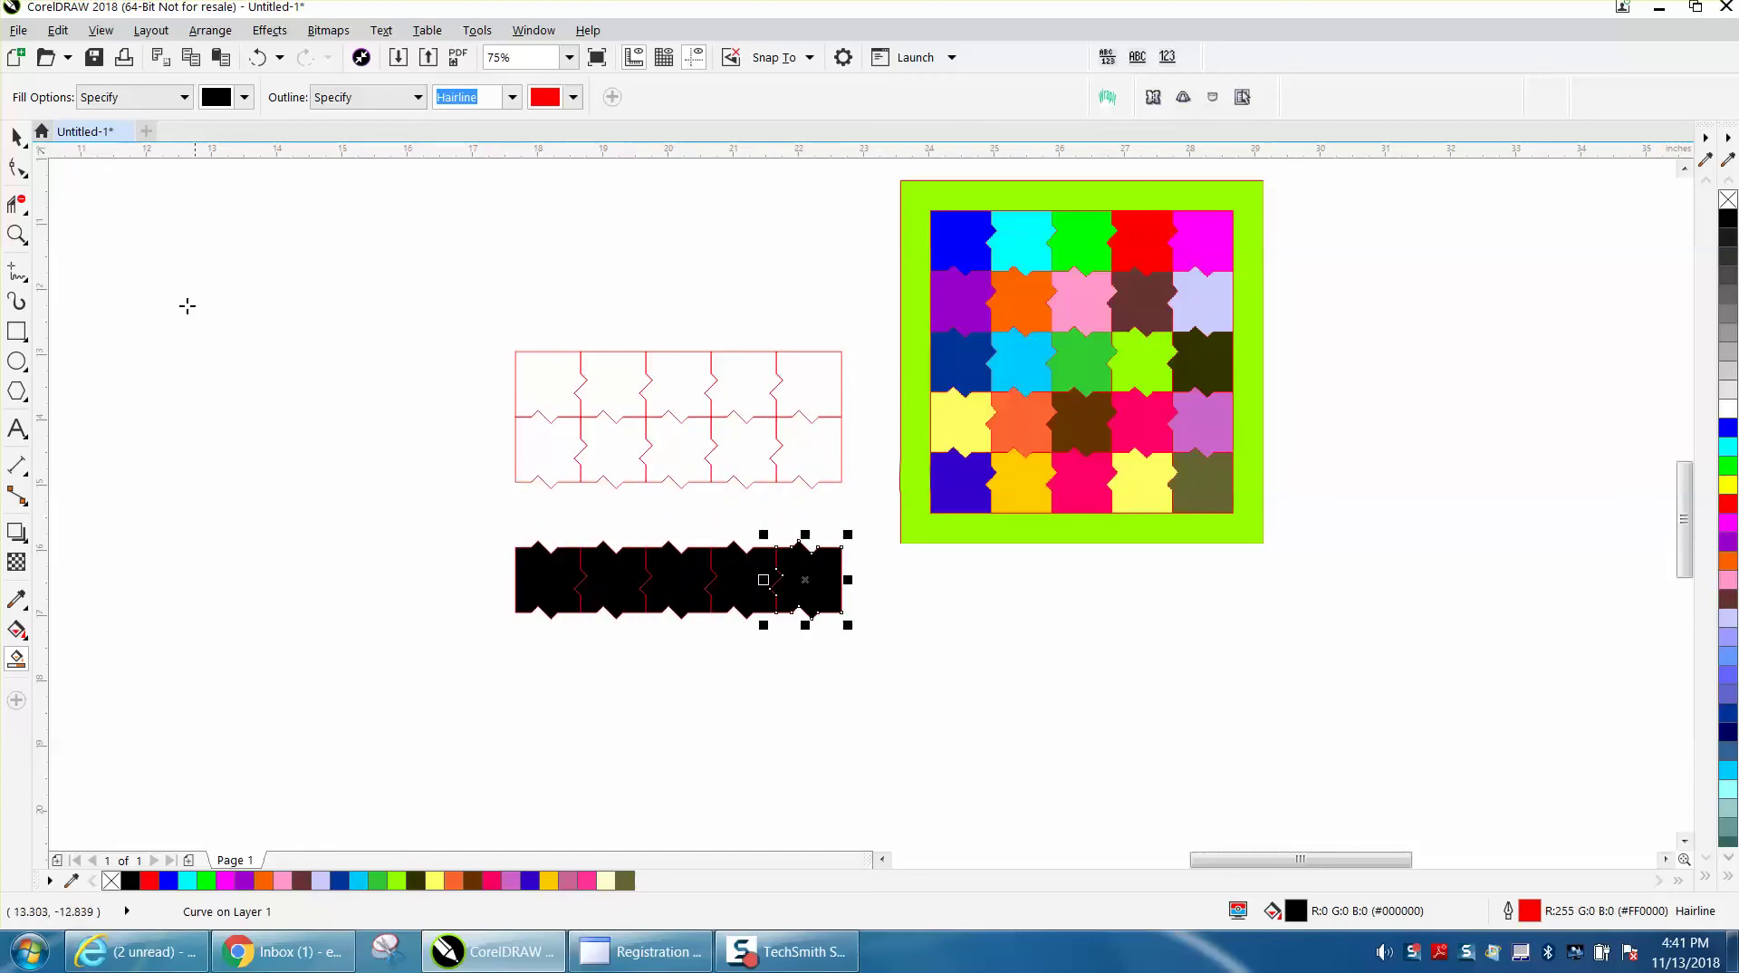
Delete the original second row and remove the fill from the five new black pieces
left_click(18, 141)
left_click_drag(493, 399, 875, 496)
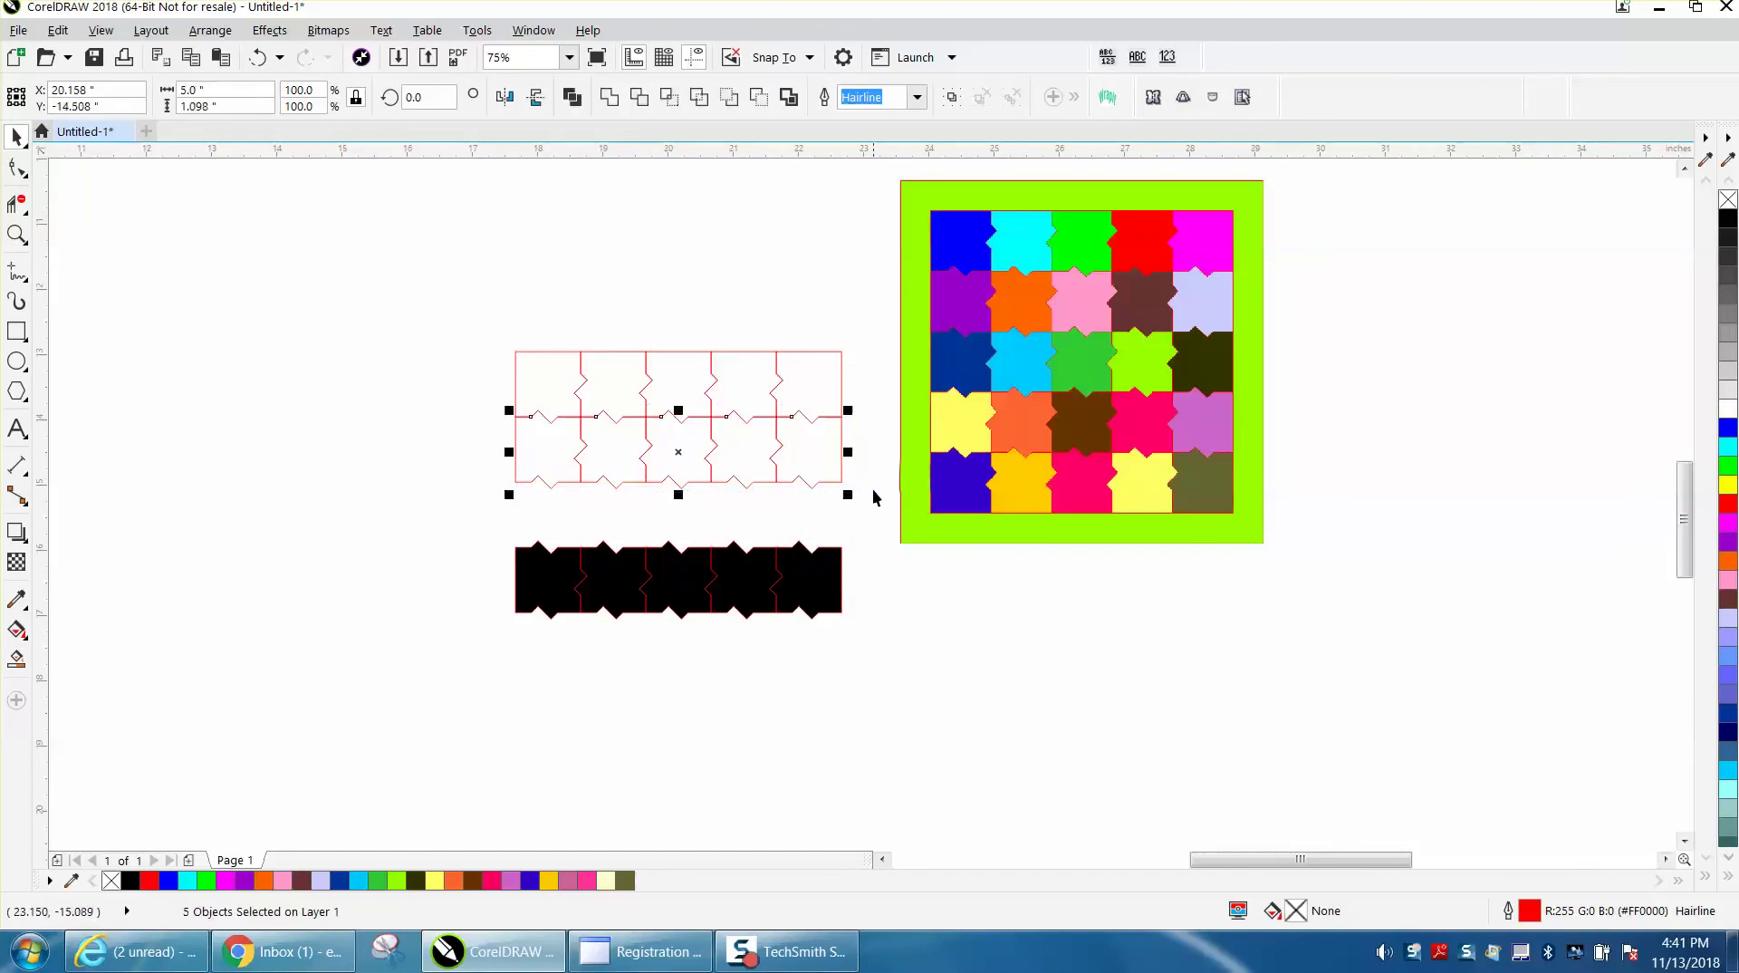
key("Delete")
left_click_drag(558, 591, 862, 633)
left_click(1728, 199)
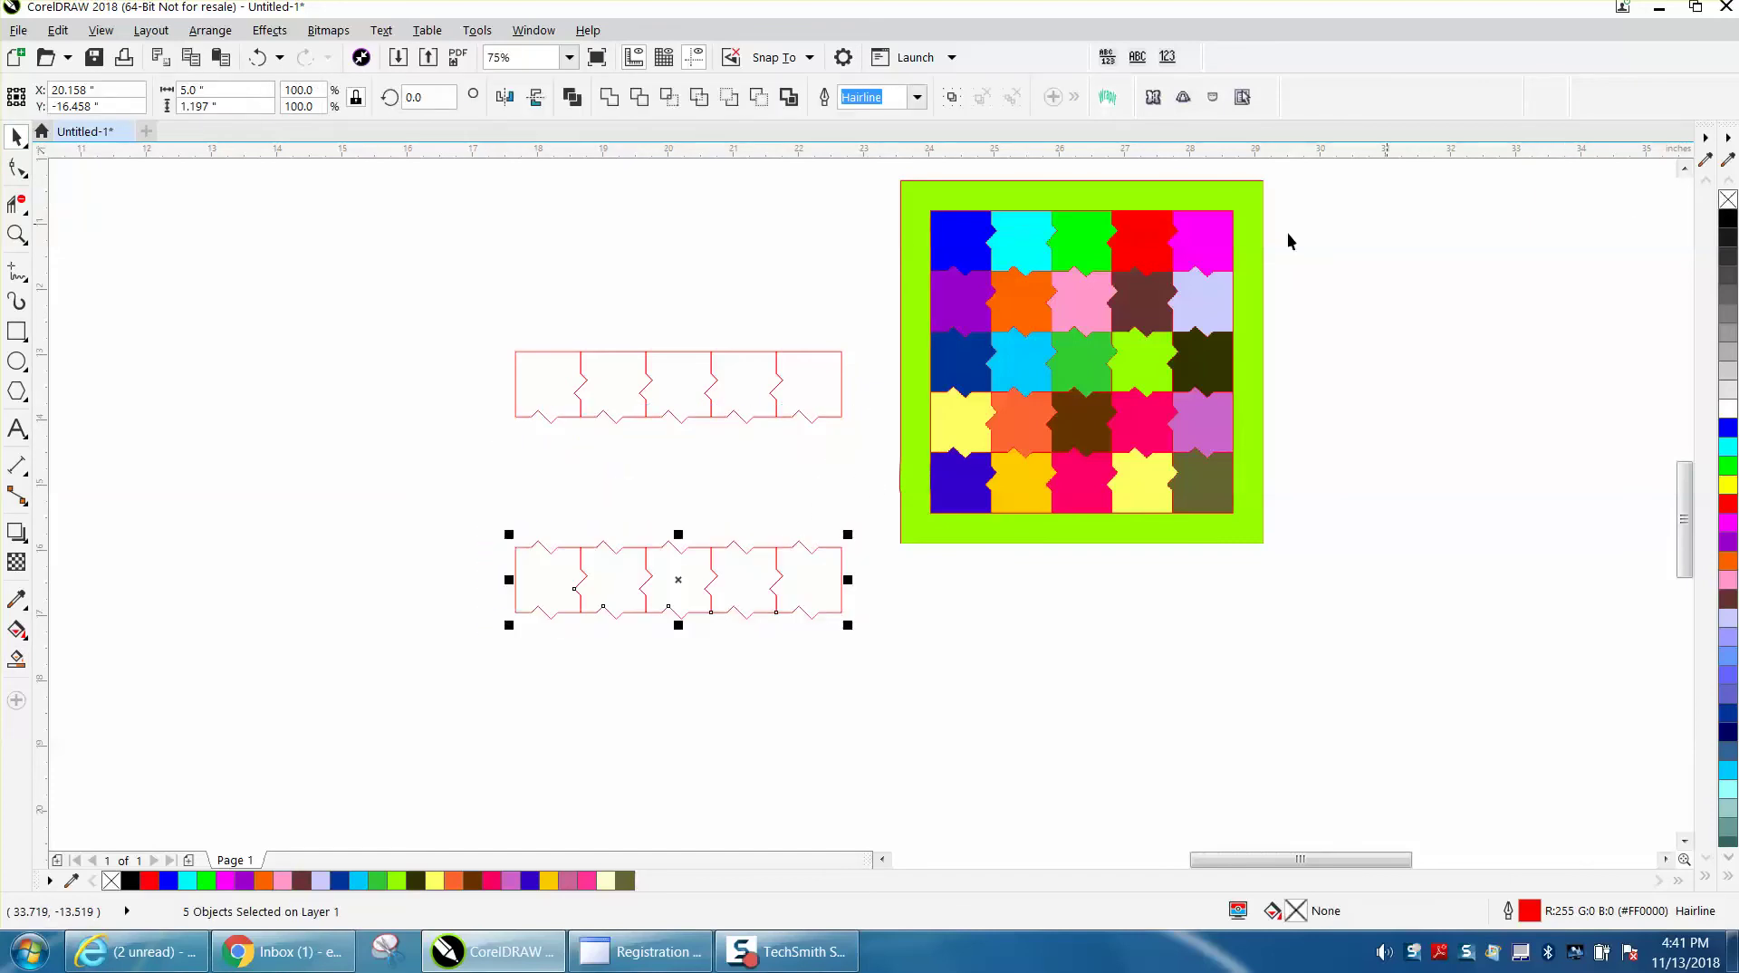
Move the five-piece upper row 2 inches down so it meets the new row below
left_click_drag(504, 333, 873, 458)
key("Down")
key("Down")
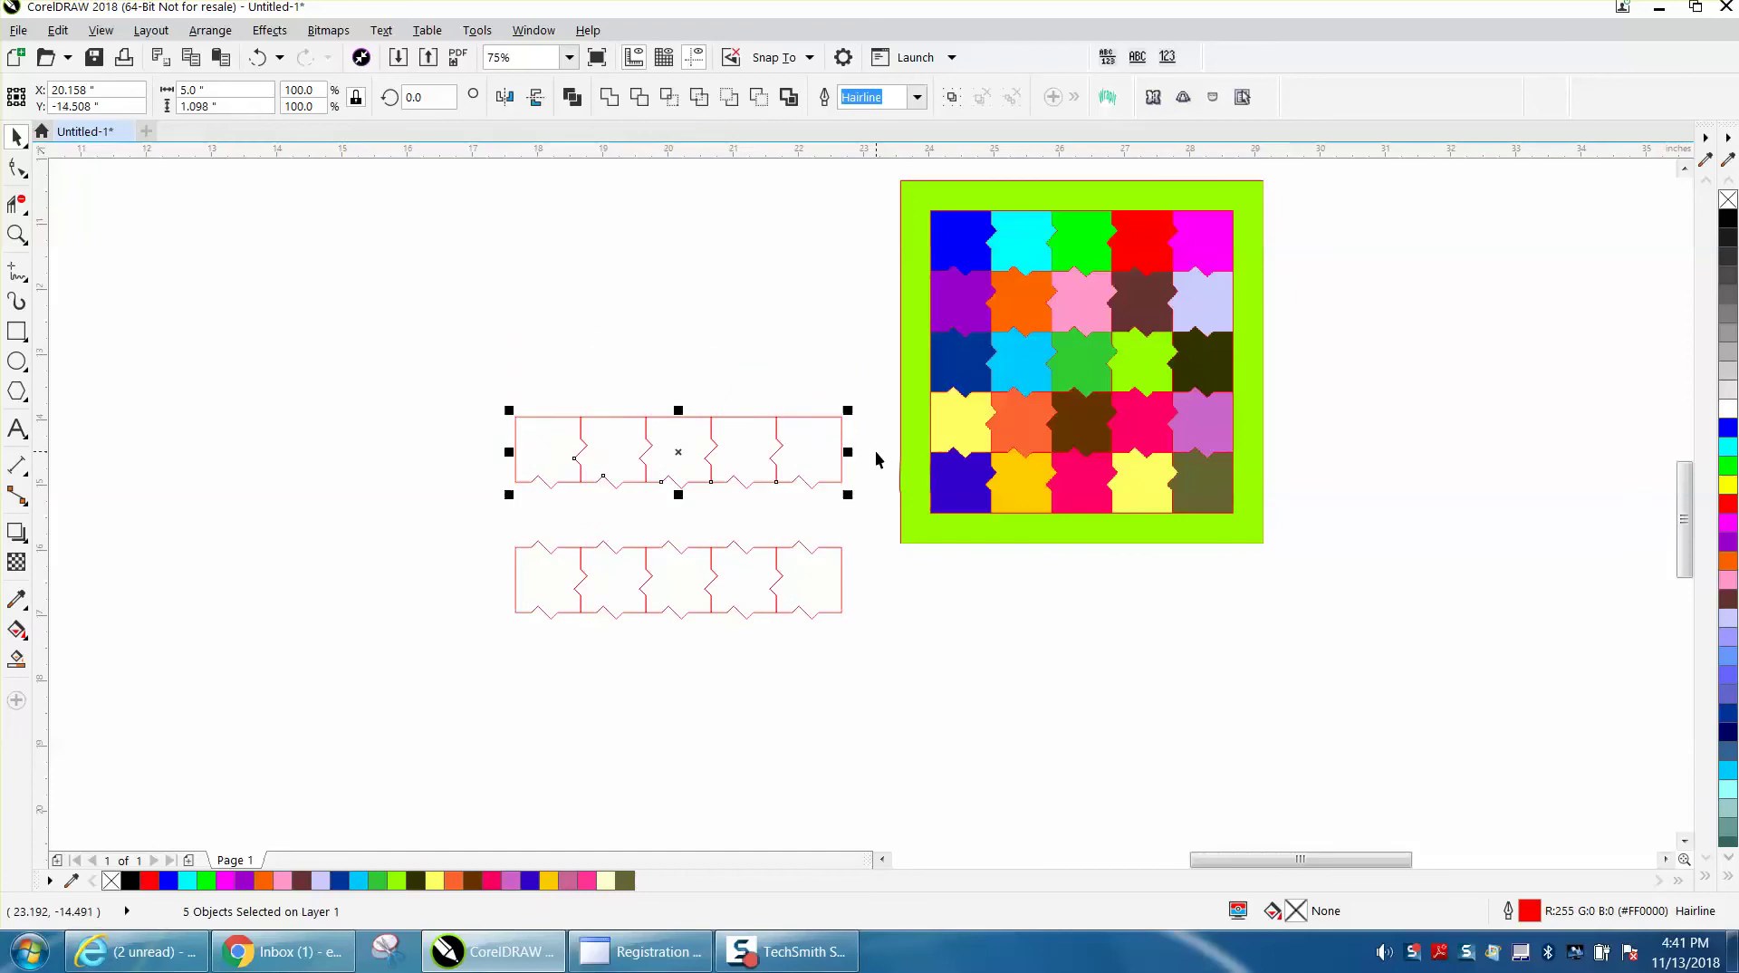
left_click(17, 235)
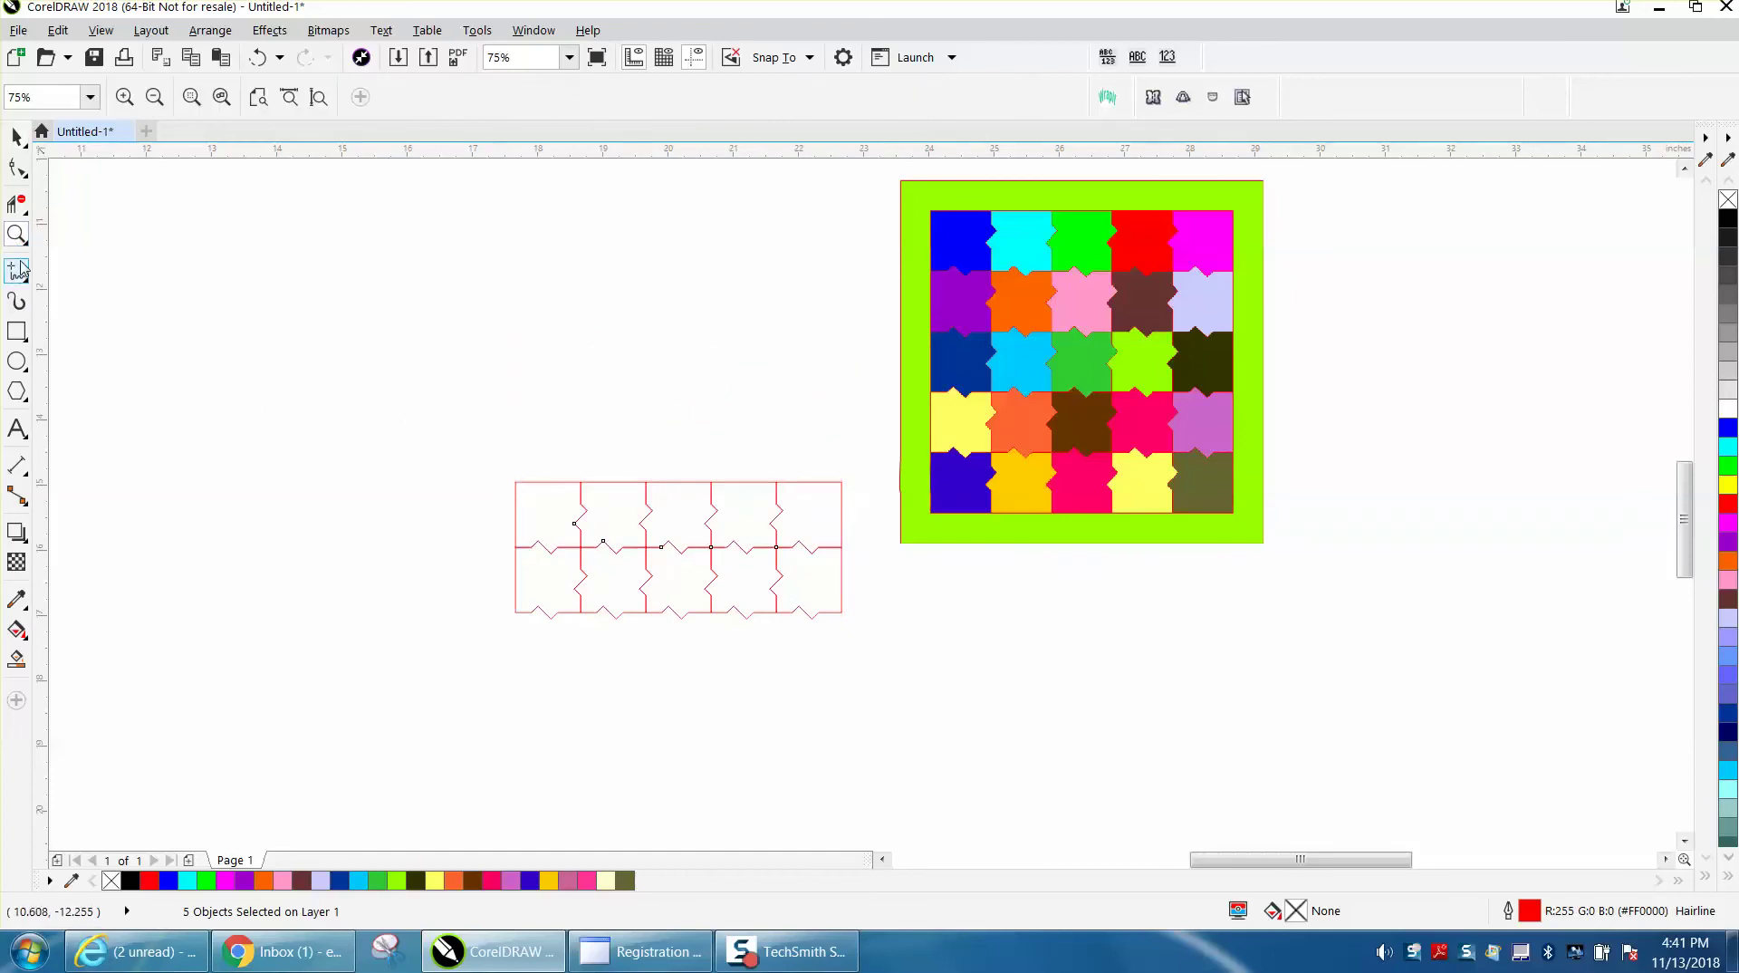
left_click_drag(482, 455, 922, 665)
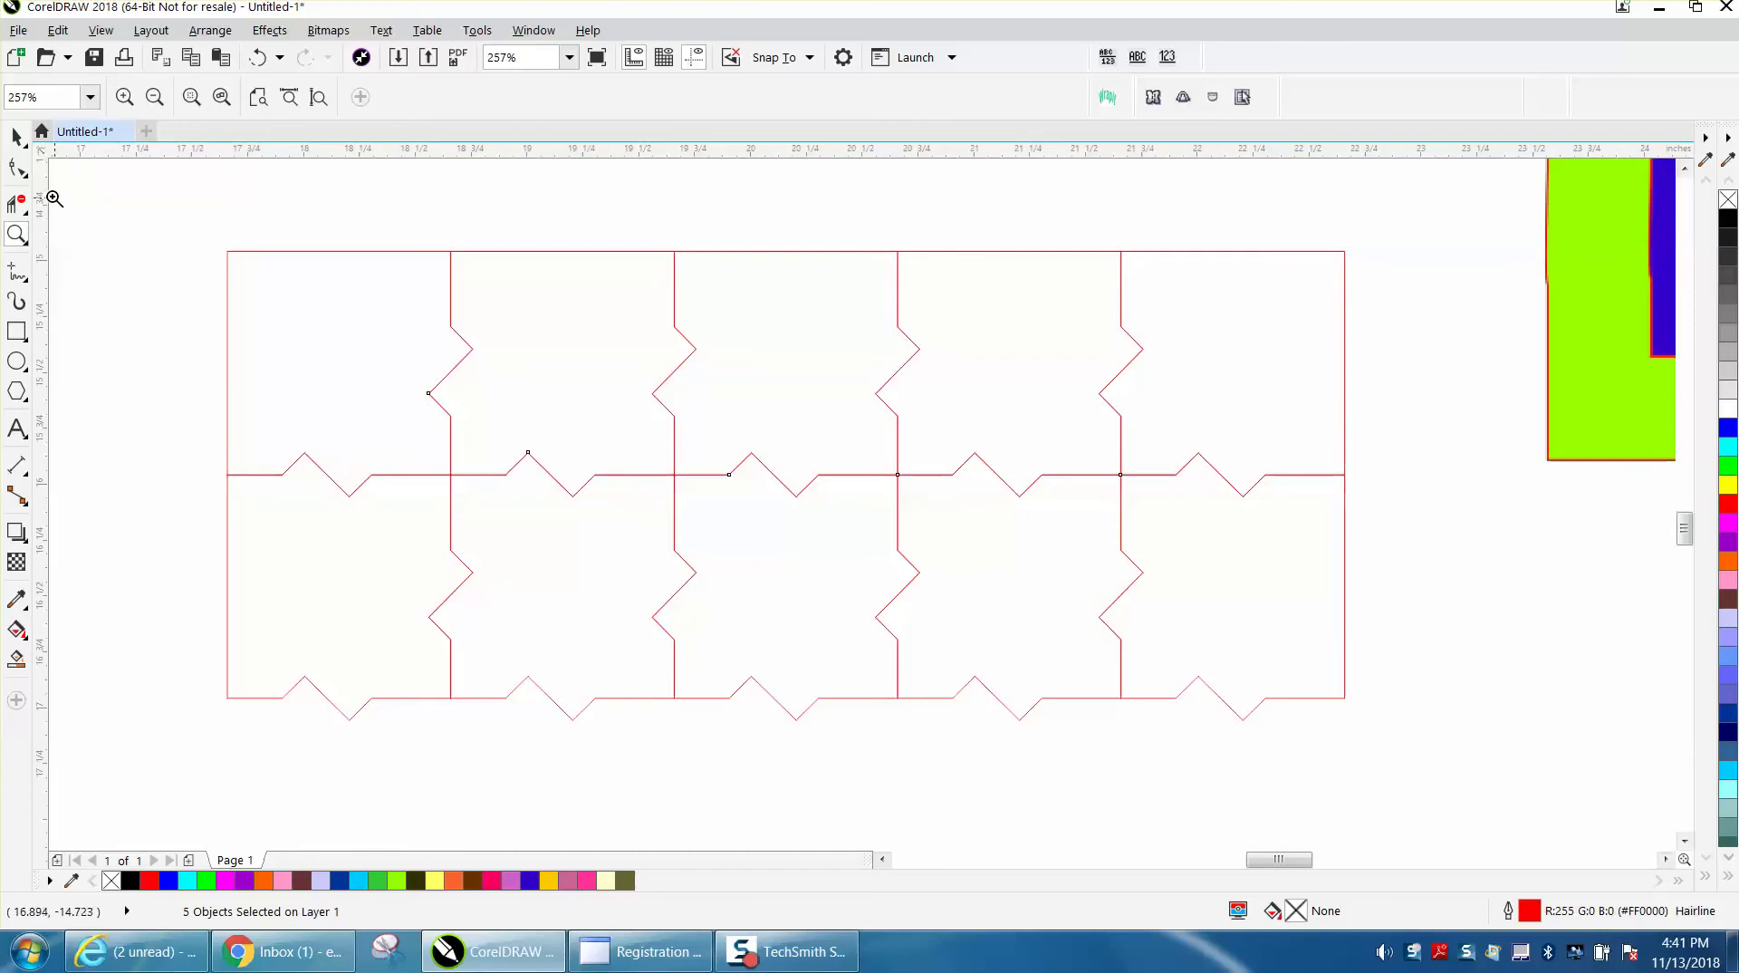
Copy the second row of pieces three times, placing each copy 1 inch below the previous one
key("F3")
left_click(16, 136)
left_click_drag(476, 532, 887, 632)
key("KP_Add")
key("Down")
key("KP_Add")
key("Down")
key("KP_Add")
key("Down")
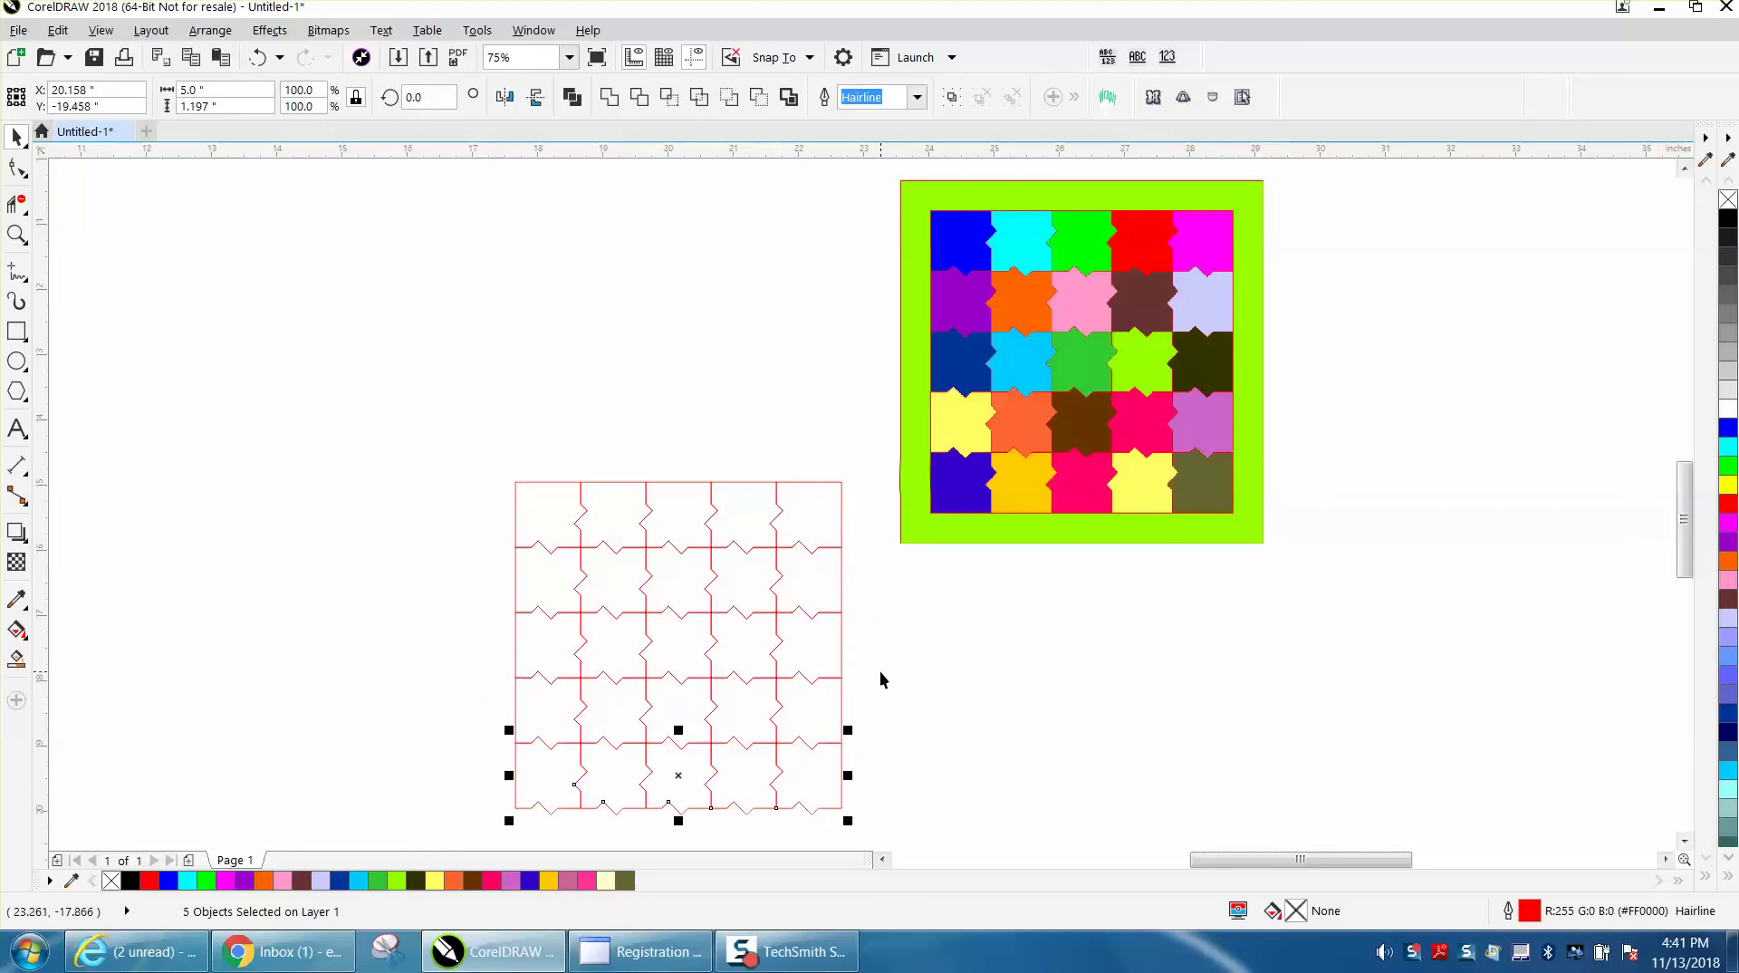
Straighten the lower edge of the bottom row by deleting the zigzag tab nodes on all five pieces
left_click(16, 234)
right_click(386, 461)
right_click(454, 480)
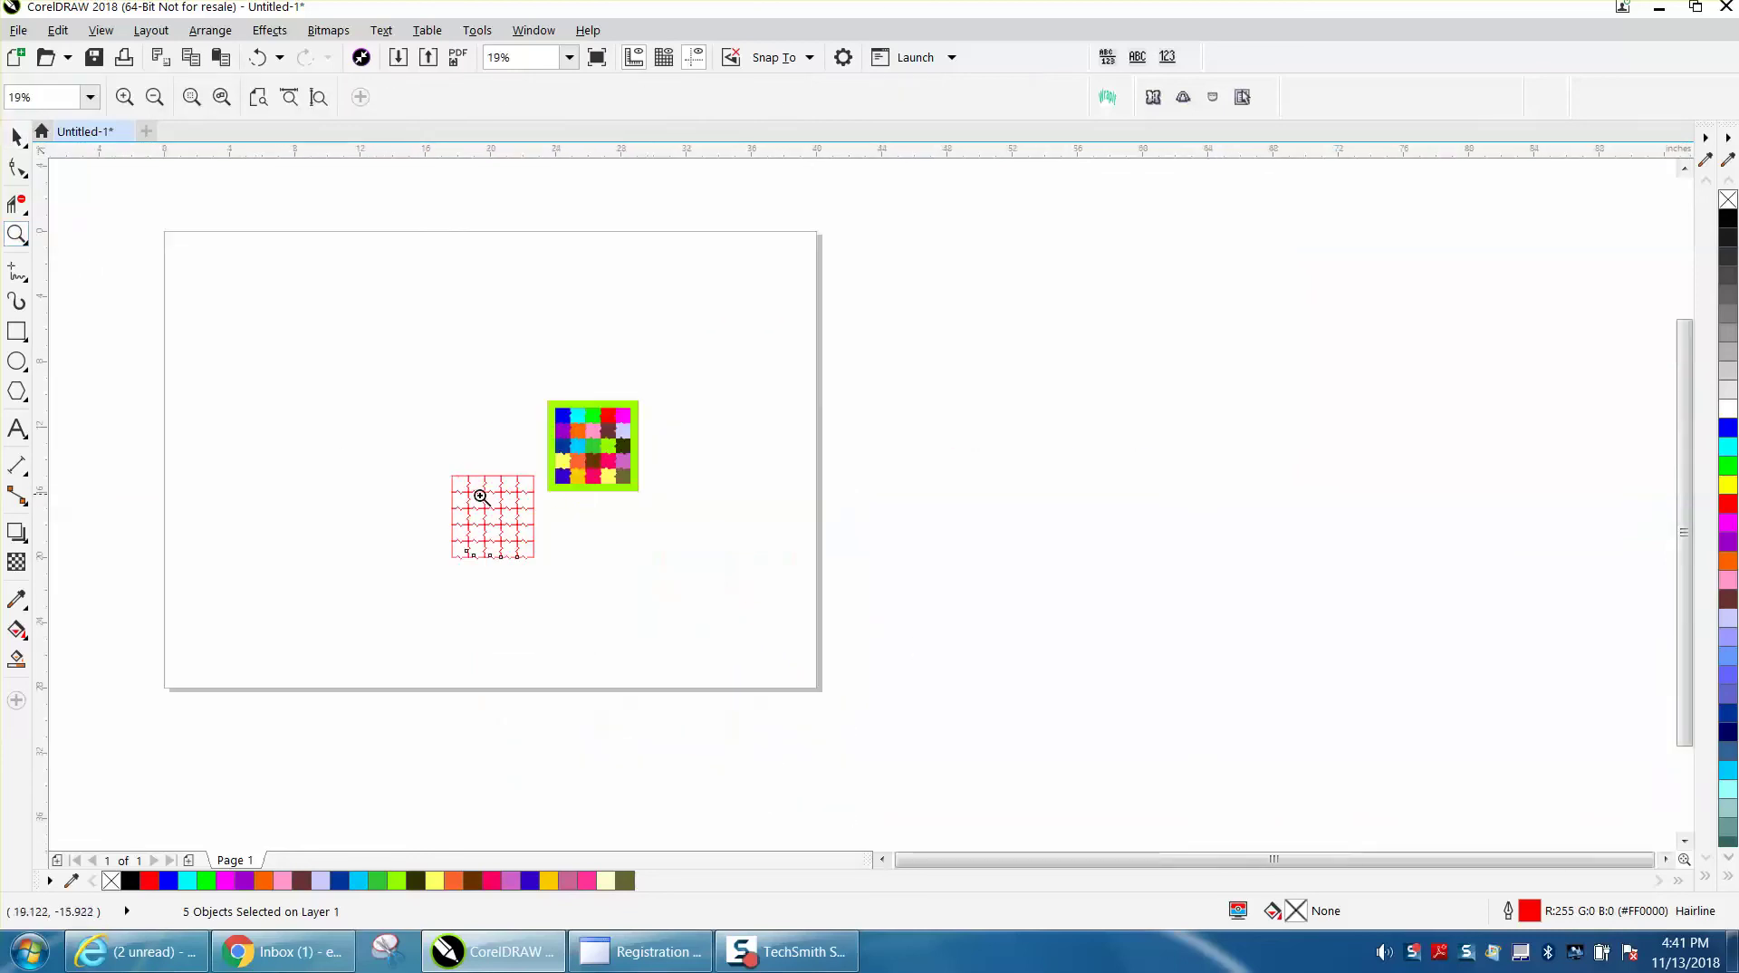
left_click_drag(449, 523, 610, 577)
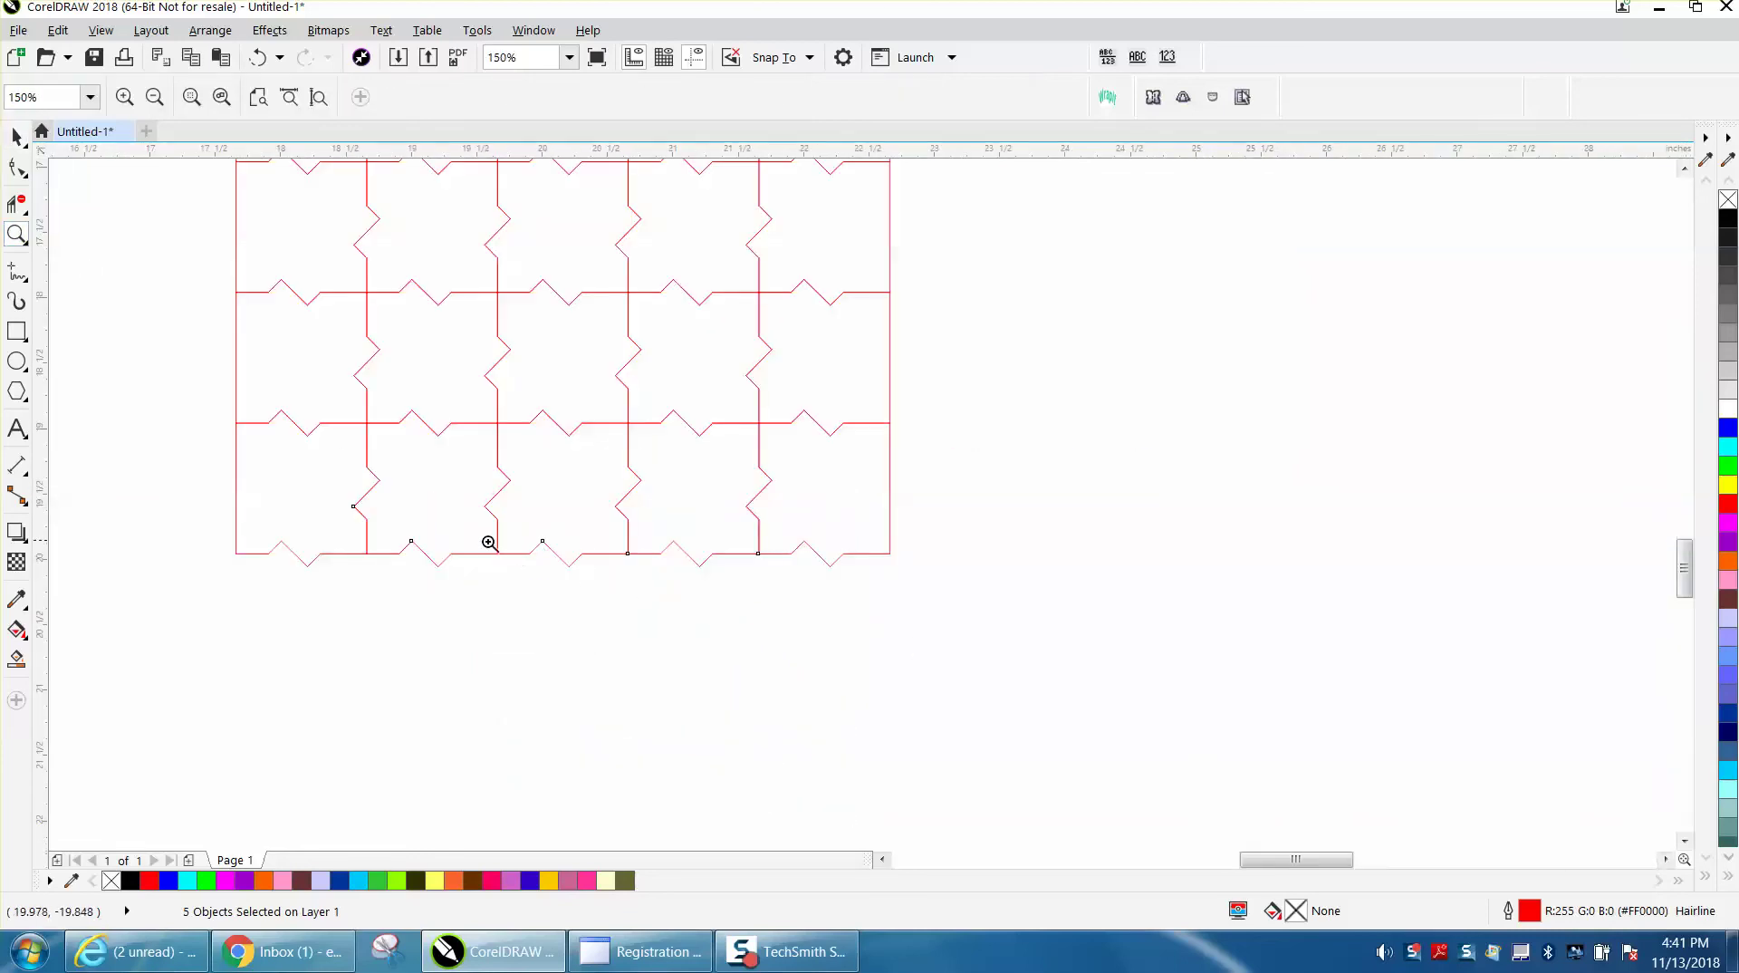
left_click(16, 167)
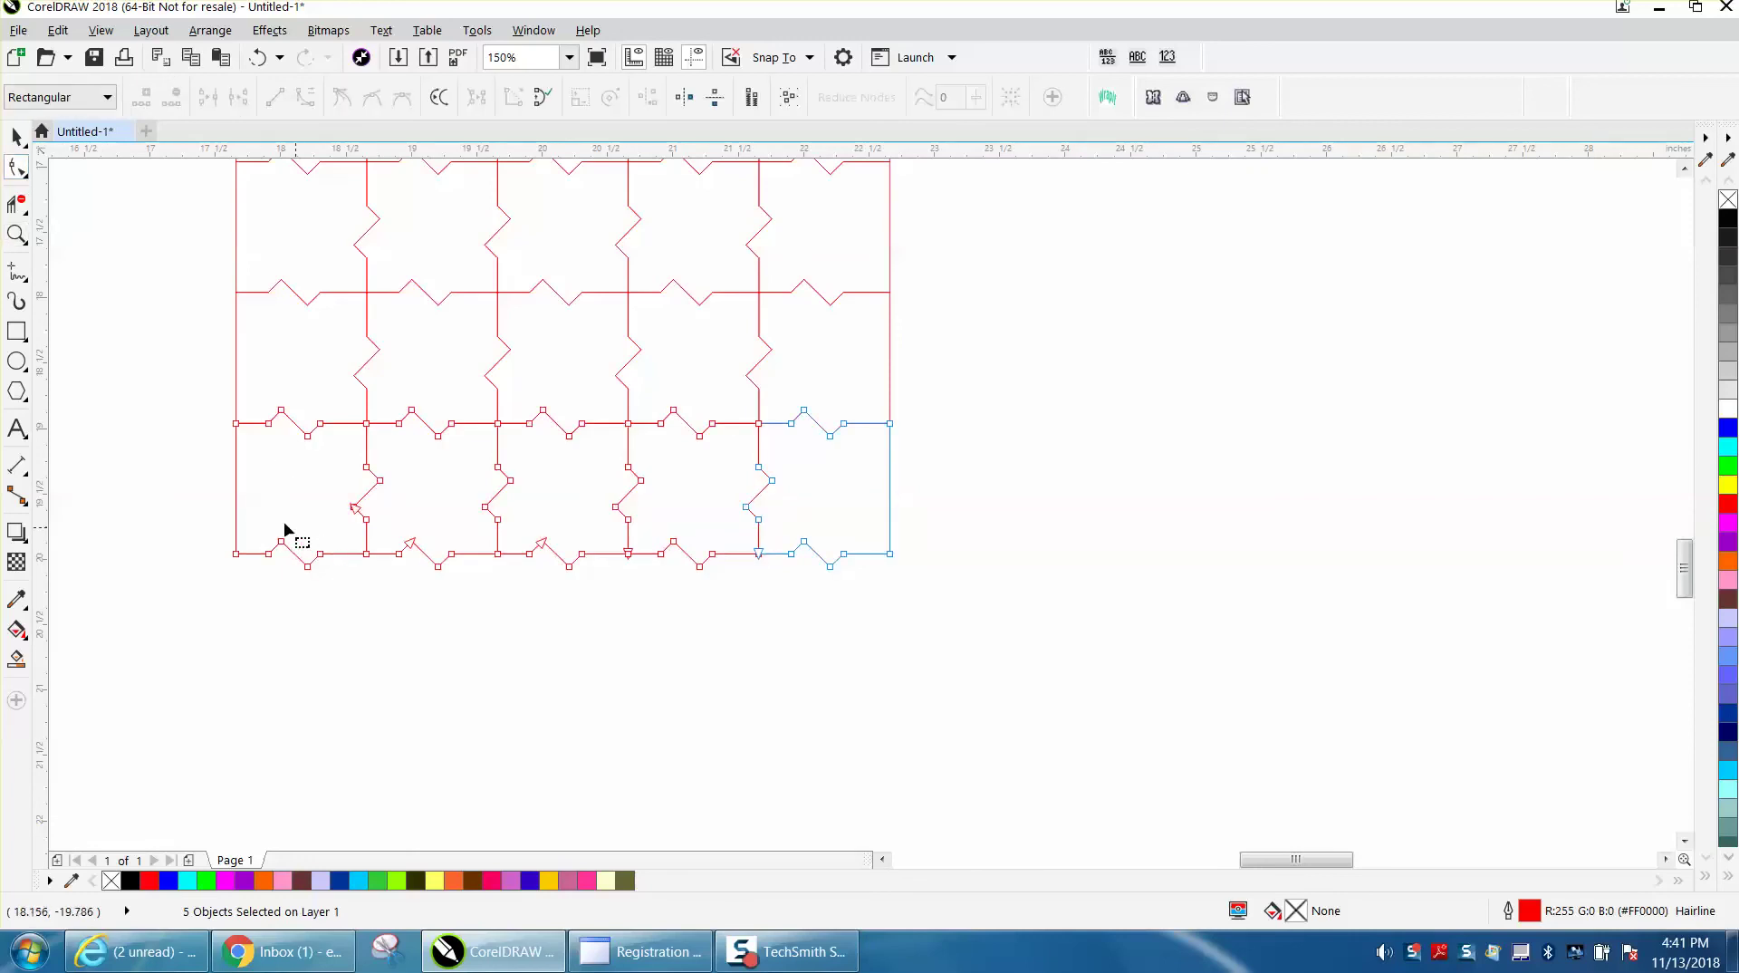
left_click_drag(263, 533, 338, 587)
key("Delete")
left_click_drag(391, 526, 472, 584)
key("Delete")
mouse_move(518, 527)
left_mouse_down()
mouse_move(576, 578)
mouse_move(621, 594)
left_mouse_up()
key("Delete")
left_click_drag(697, 593, 736, 598)
key("Delete")
left_click_drag(780, 534, 862, 587)
key("Delete")
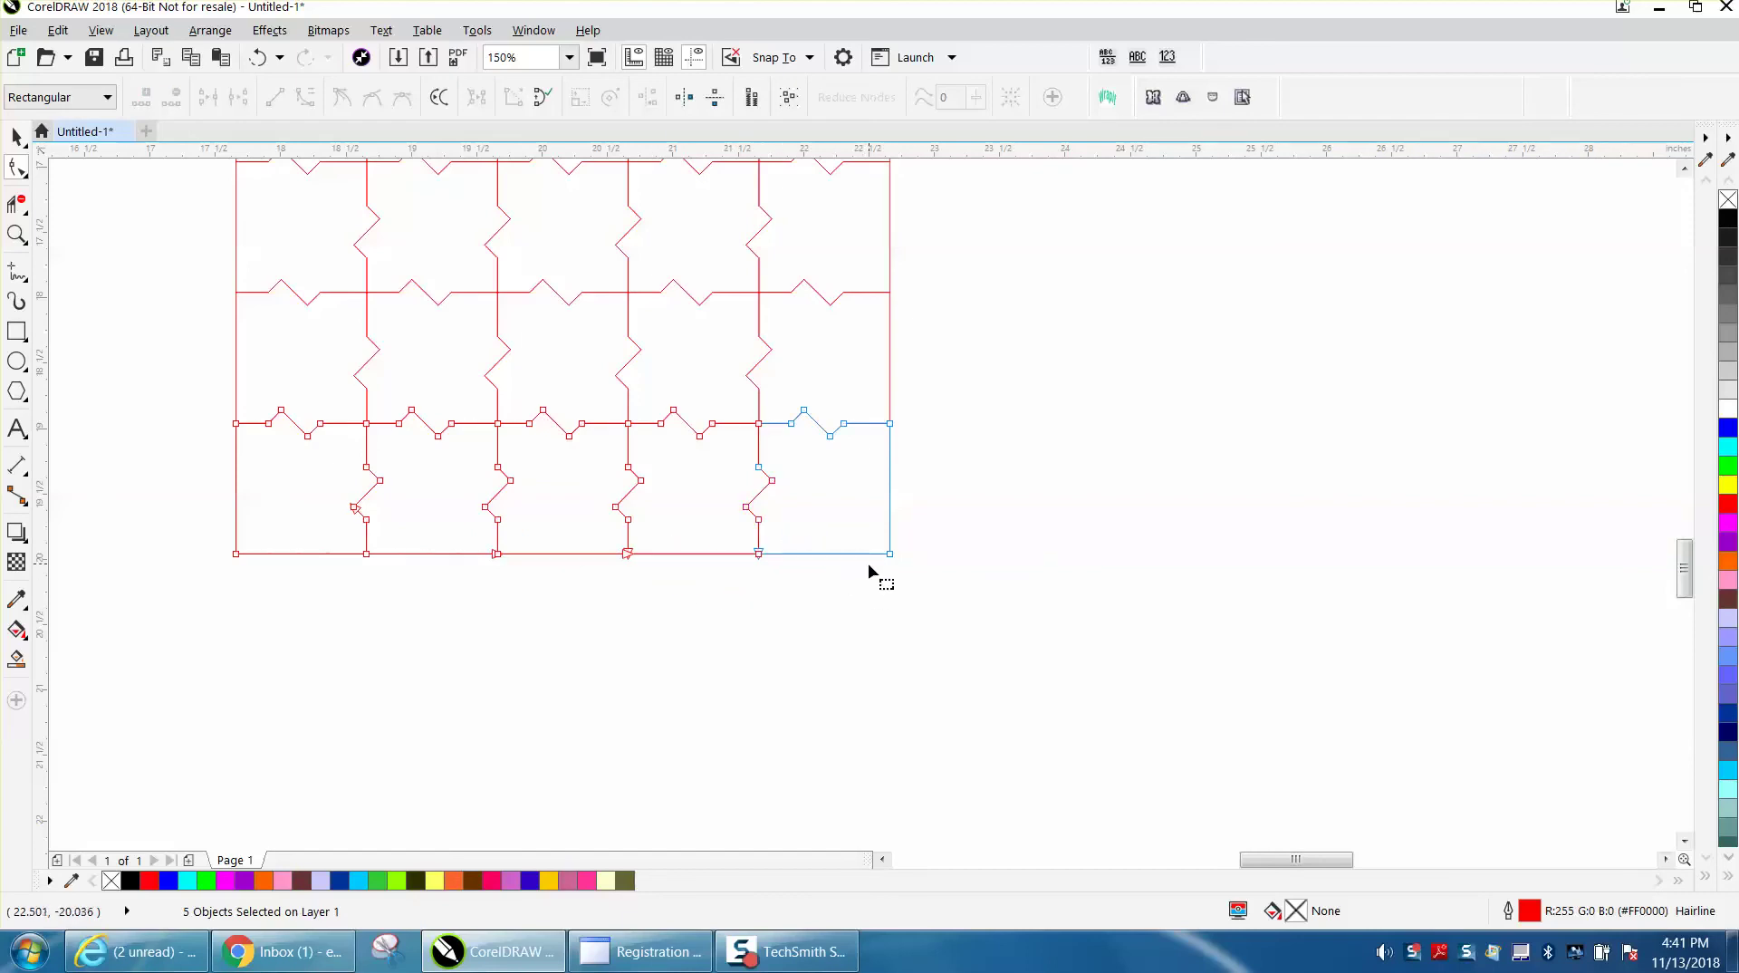
Create a boundary around all pieces of the five-by-five puzzle
scroll(862, 587, "down", 1)
left_click(17, 136)
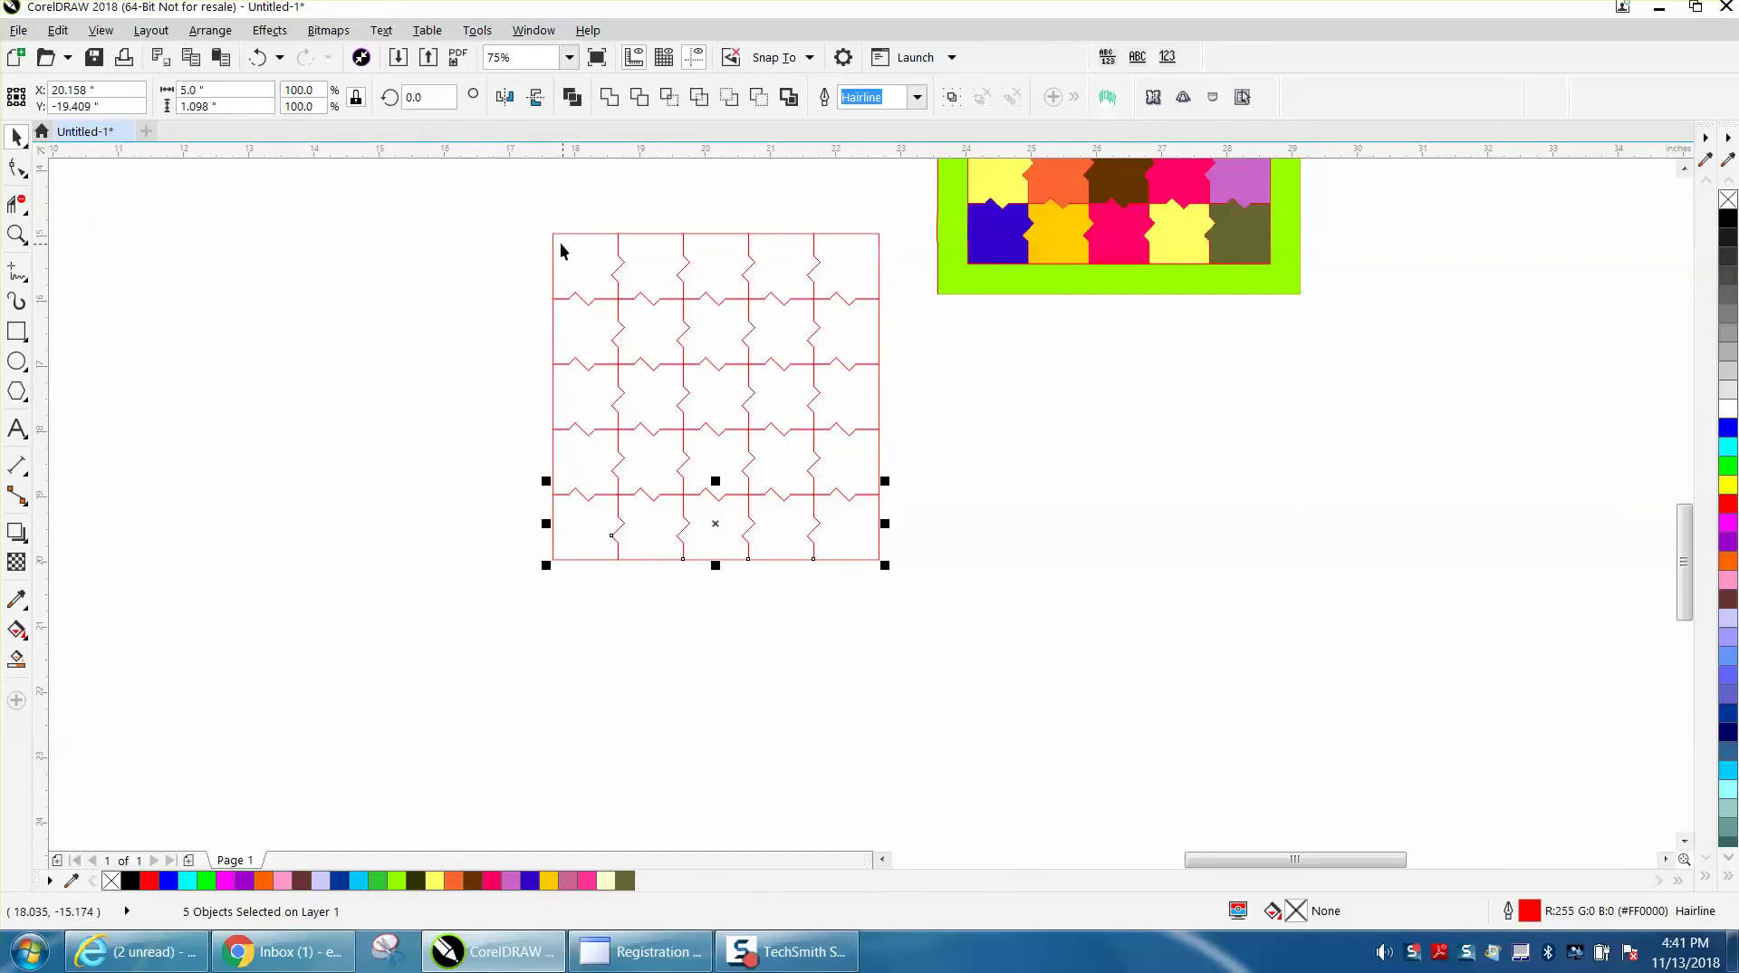
left_click_drag(527, 210, 920, 548)
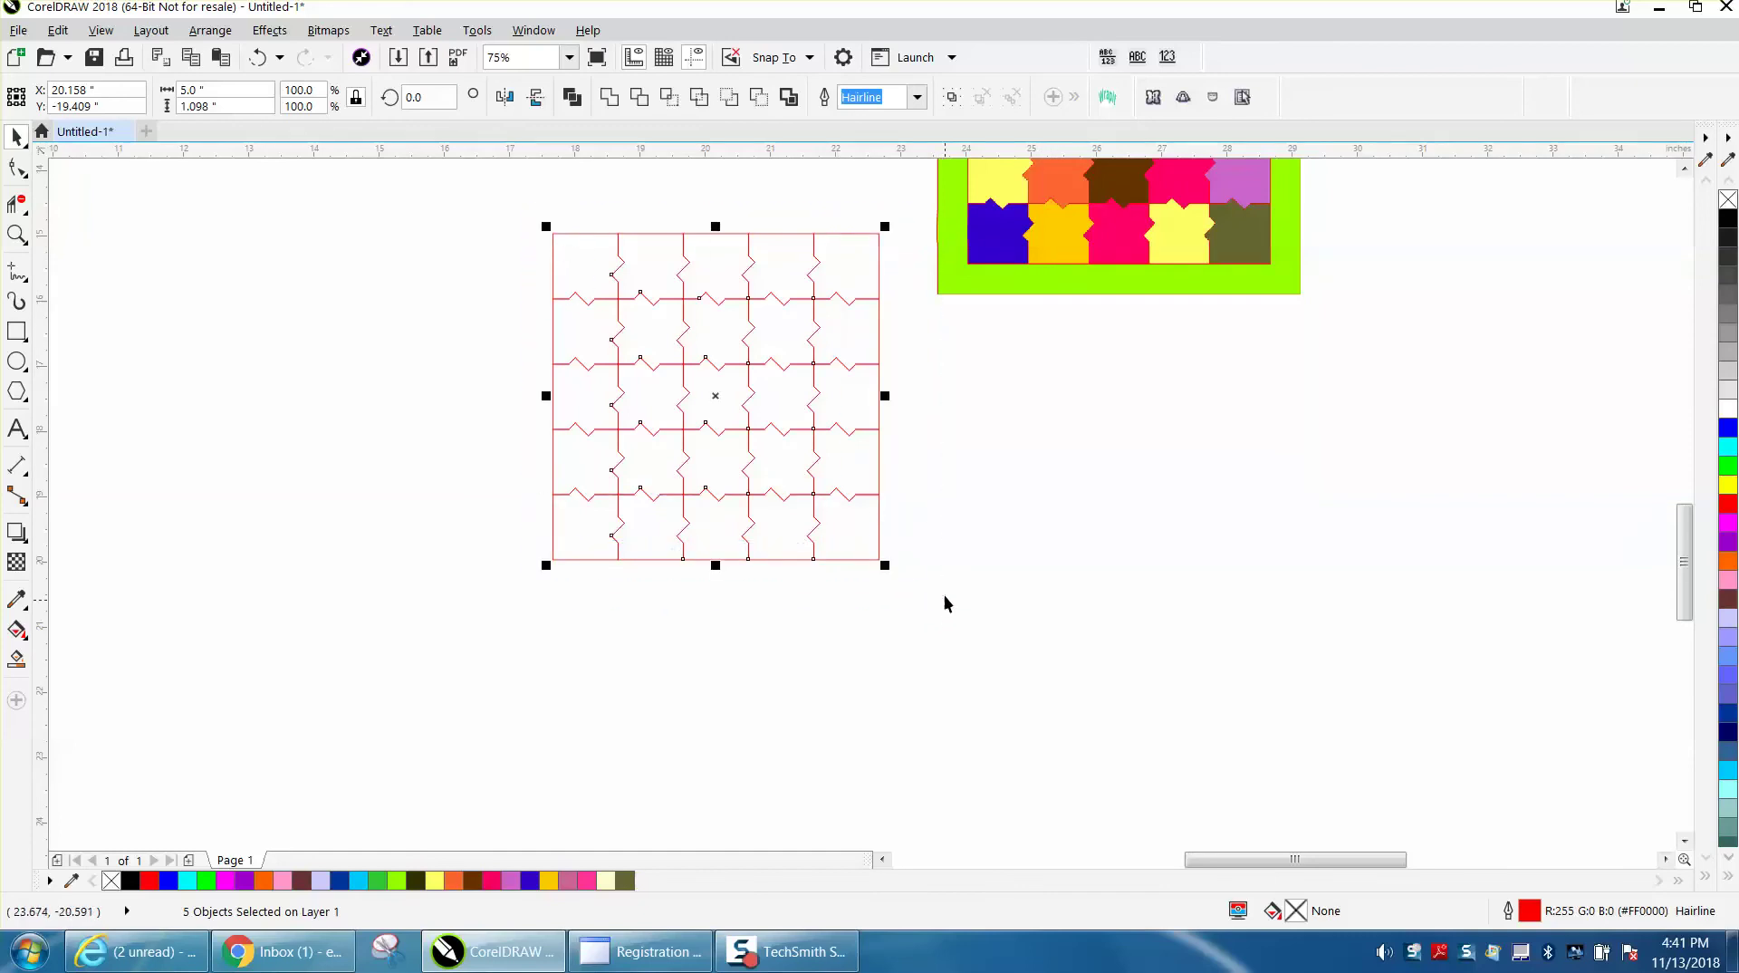
left_click(789, 97)
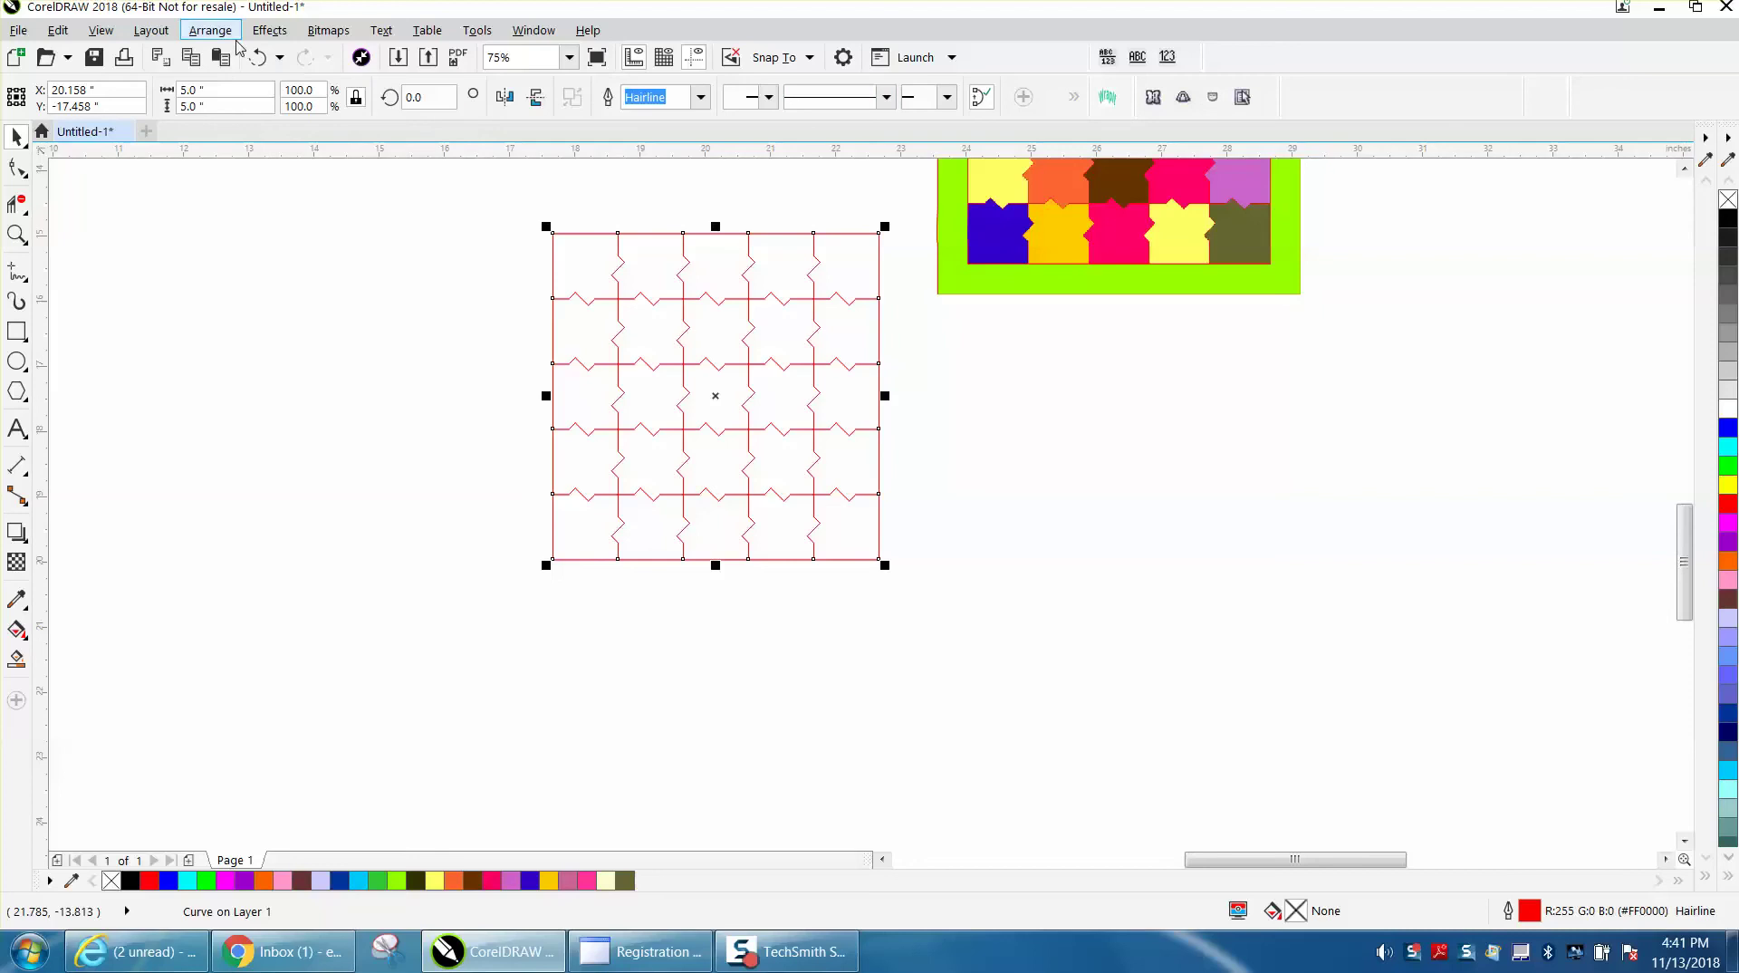
Add a one-step outside contour with a 0.5-inch offset around the boundary and break the contour group apart
left_click(269, 30)
left_click(293, 181)
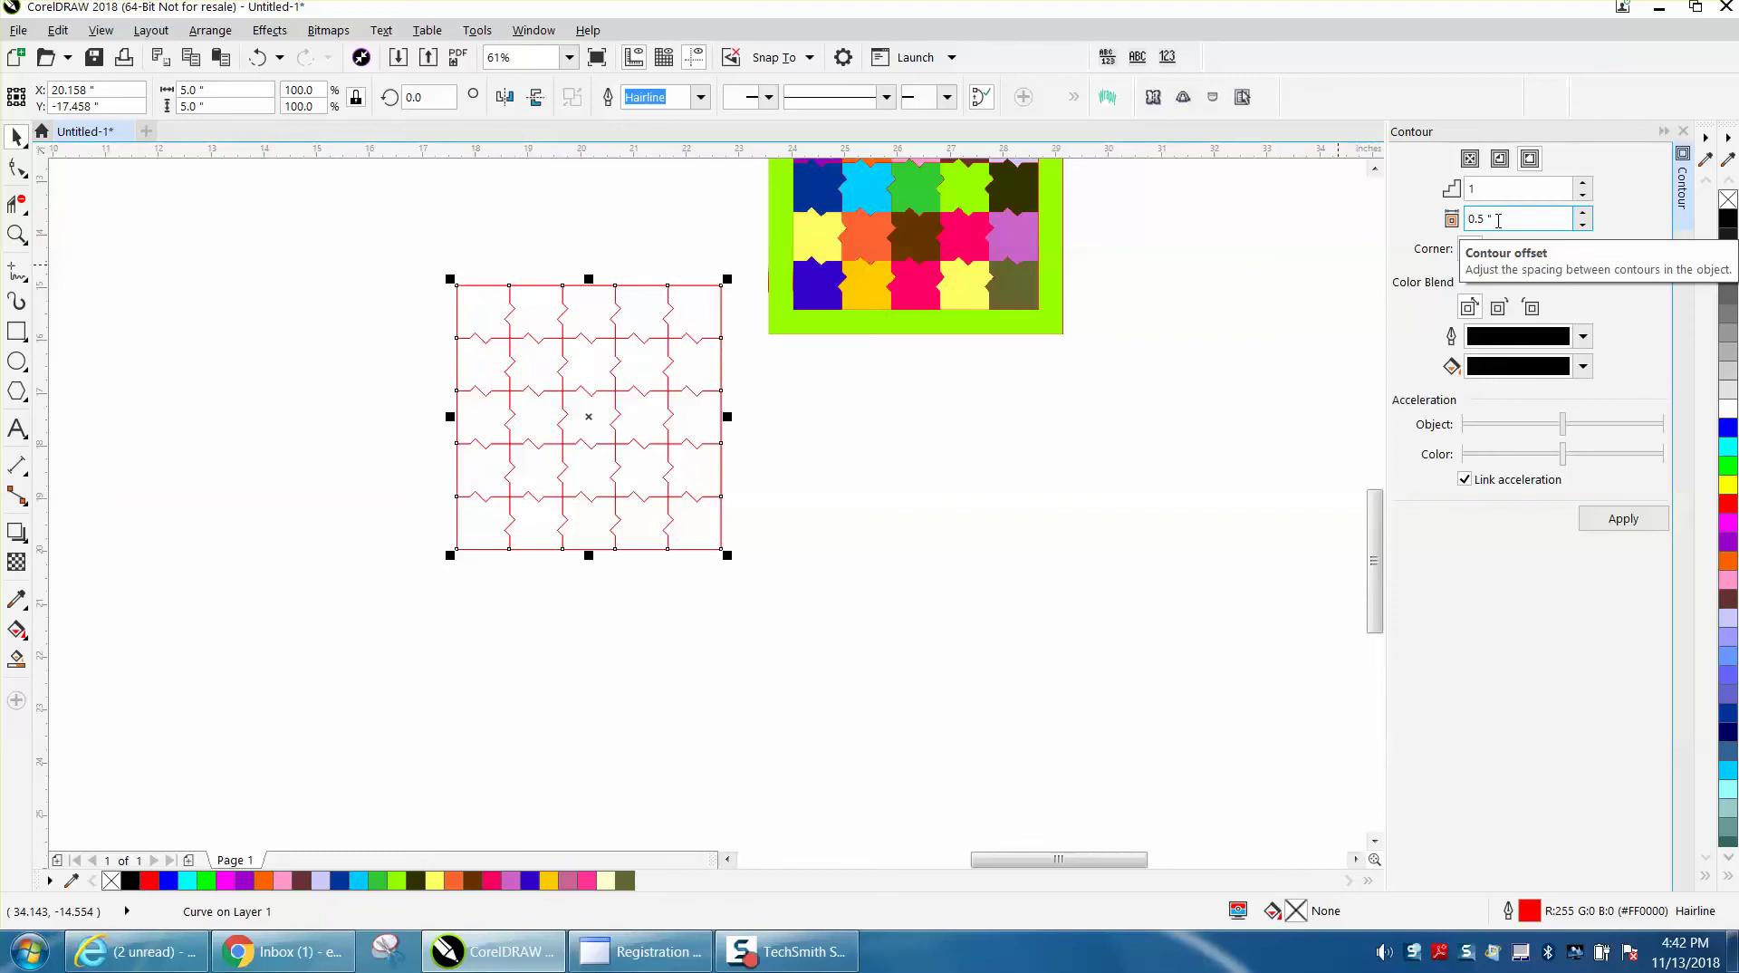
left_click(1625, 523)
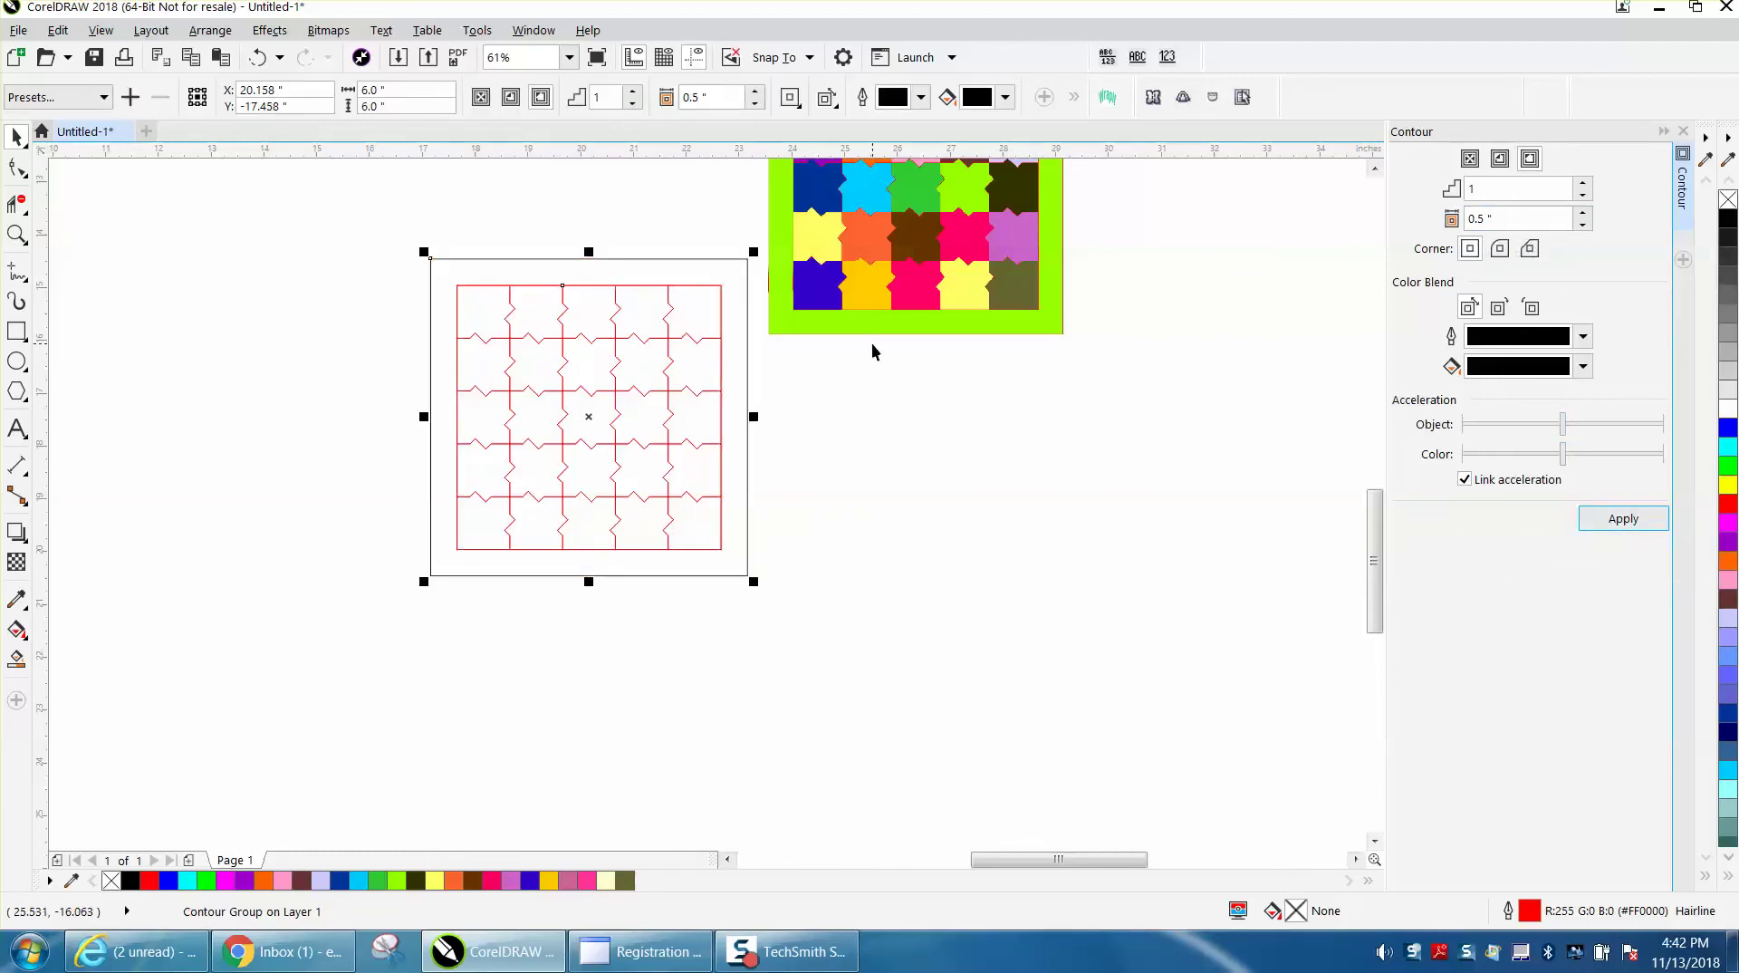
left_click(210, 30)
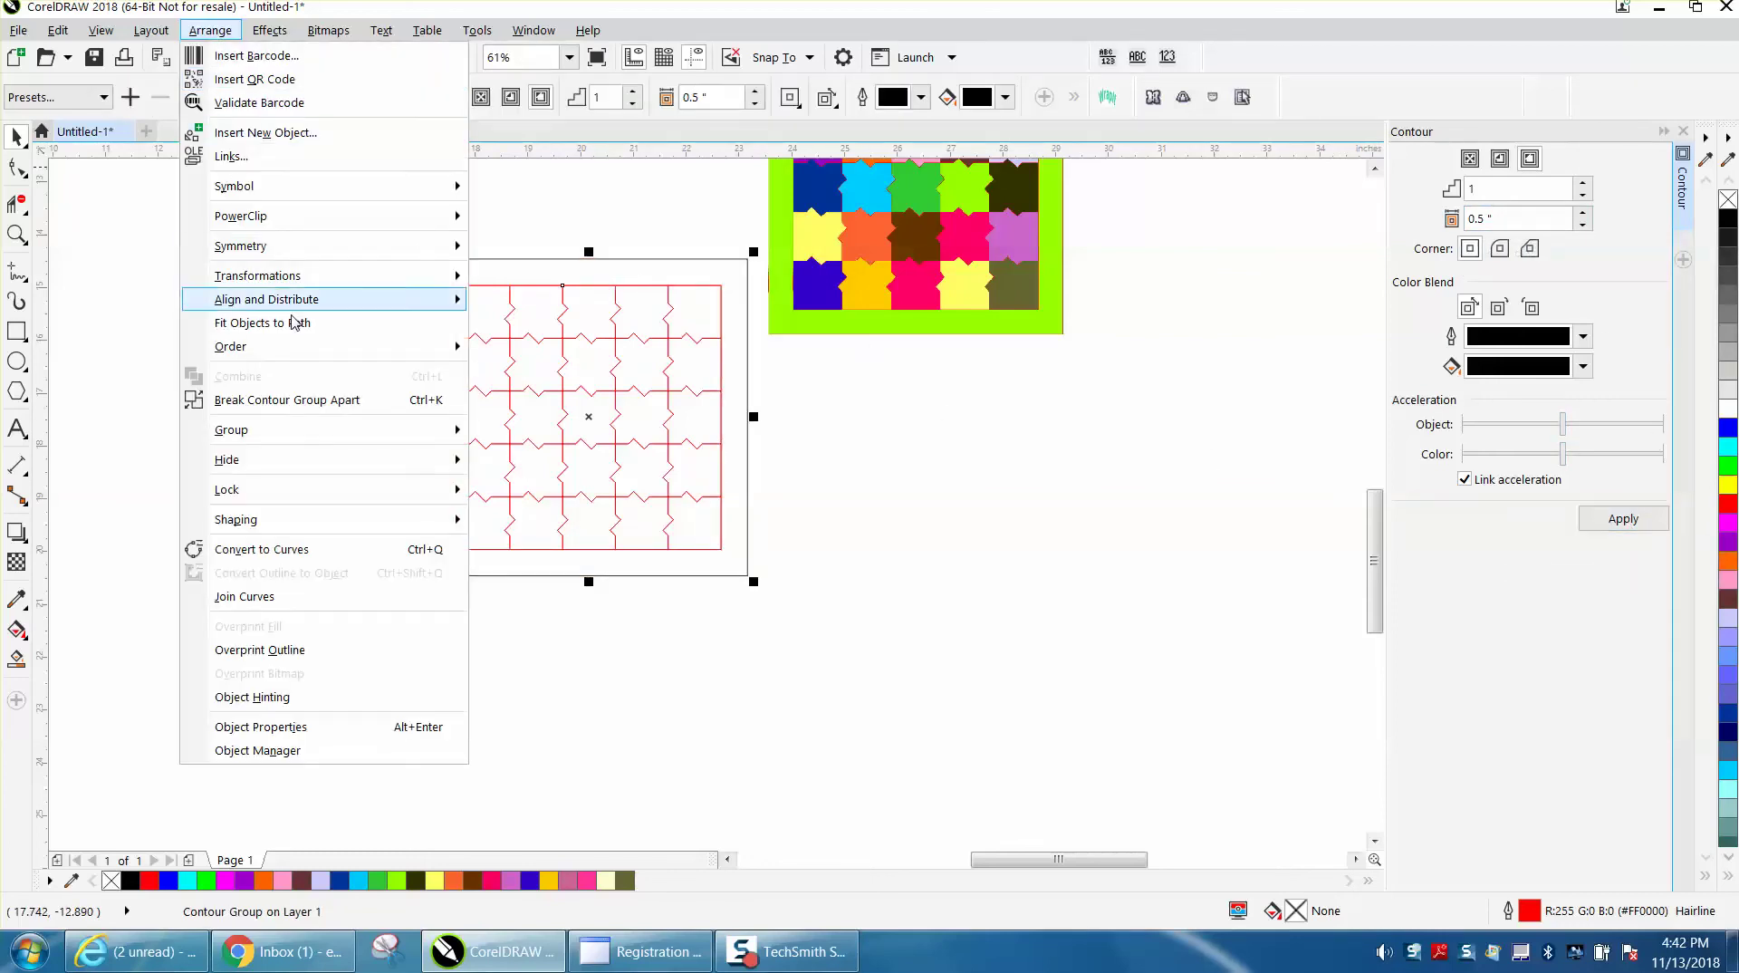
left_click(287, 400)
left_click(480, 261)
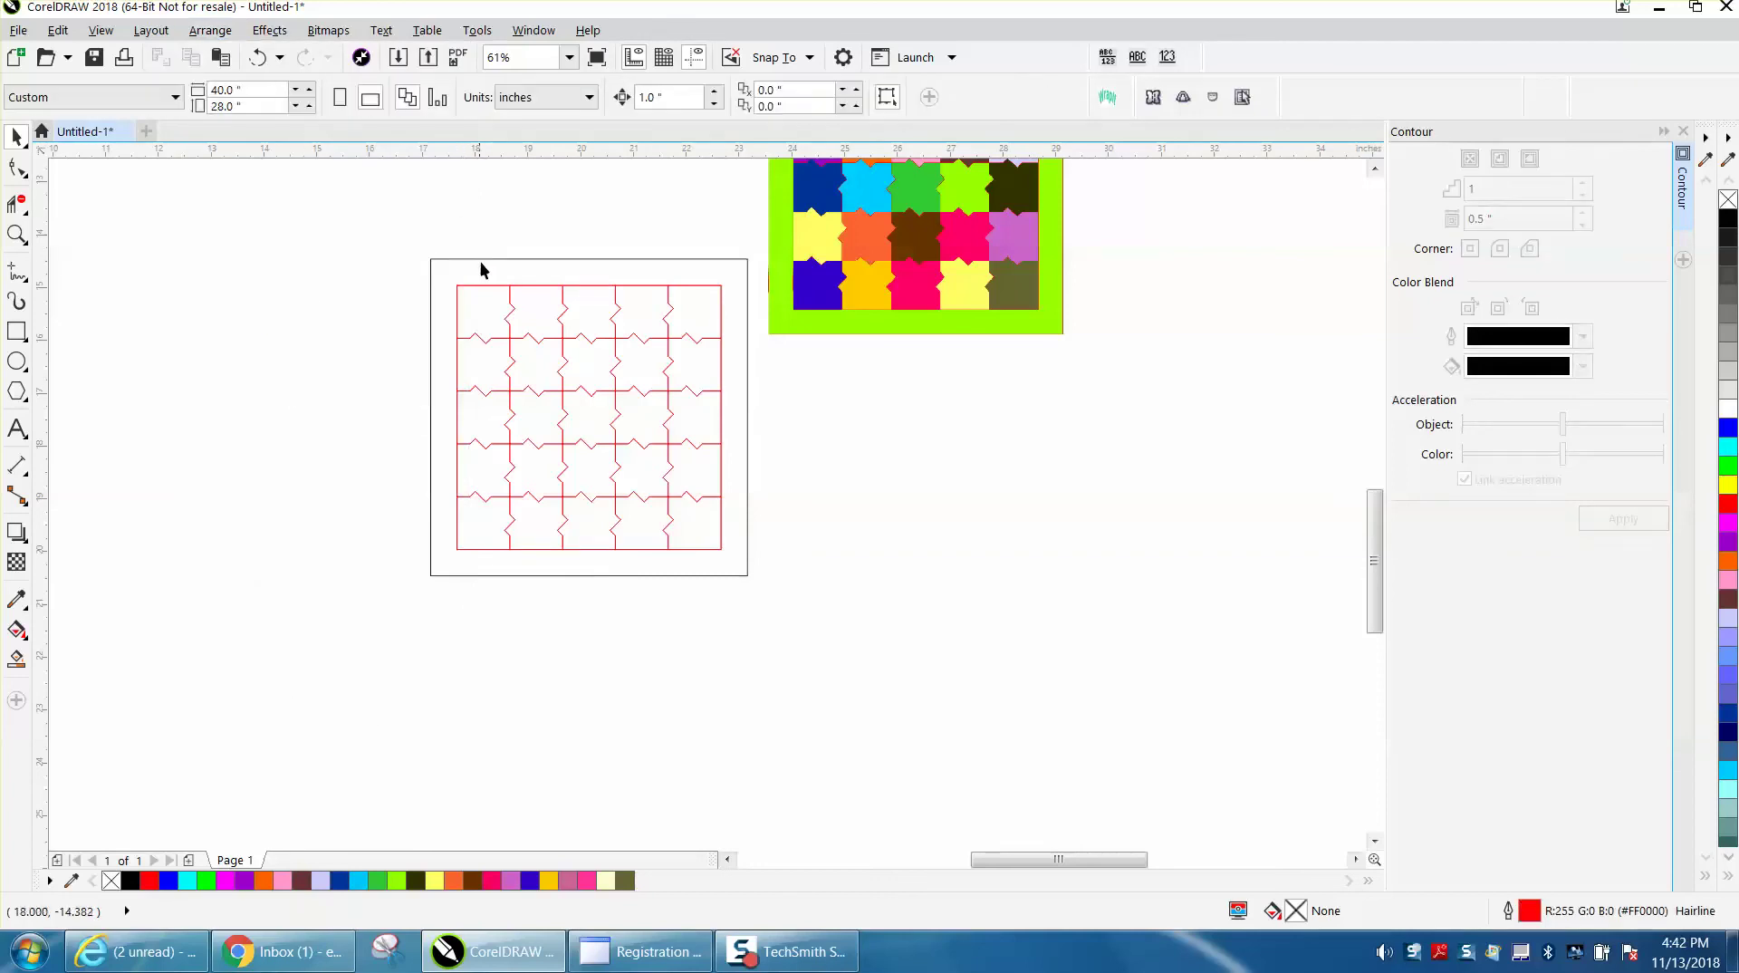
Set the outline colour of the outer contour square to Red from the RGB Palette
left_click(484, 260)
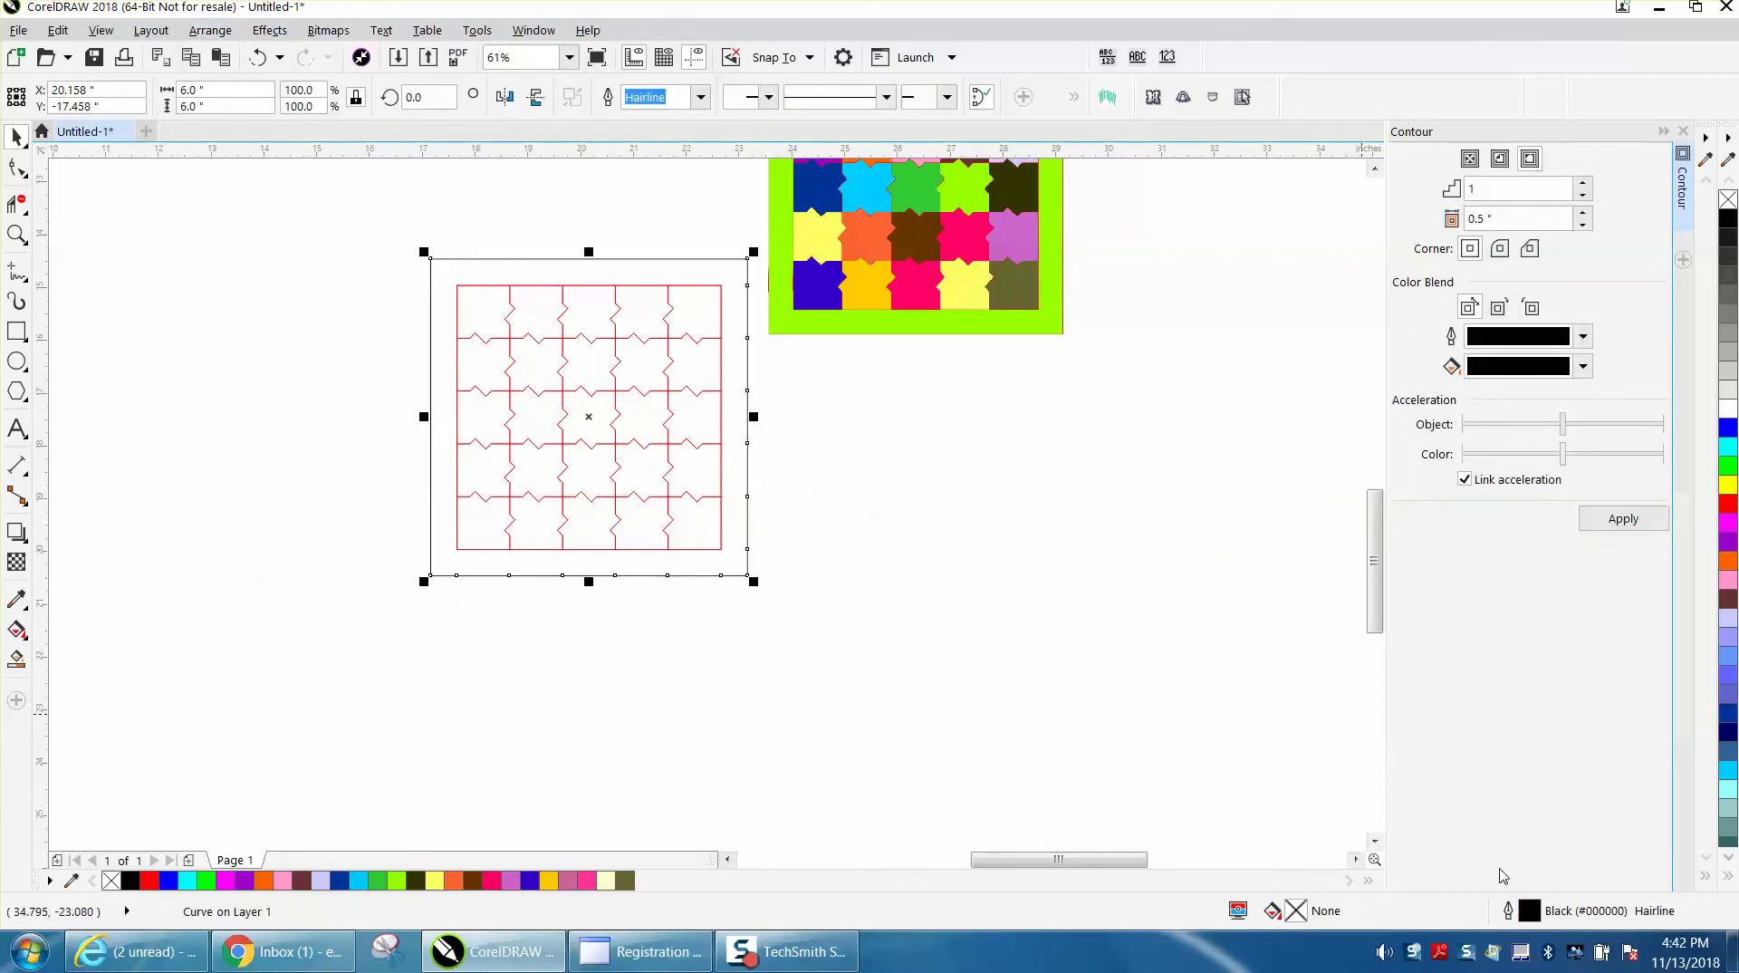
double_click(1529, 913)
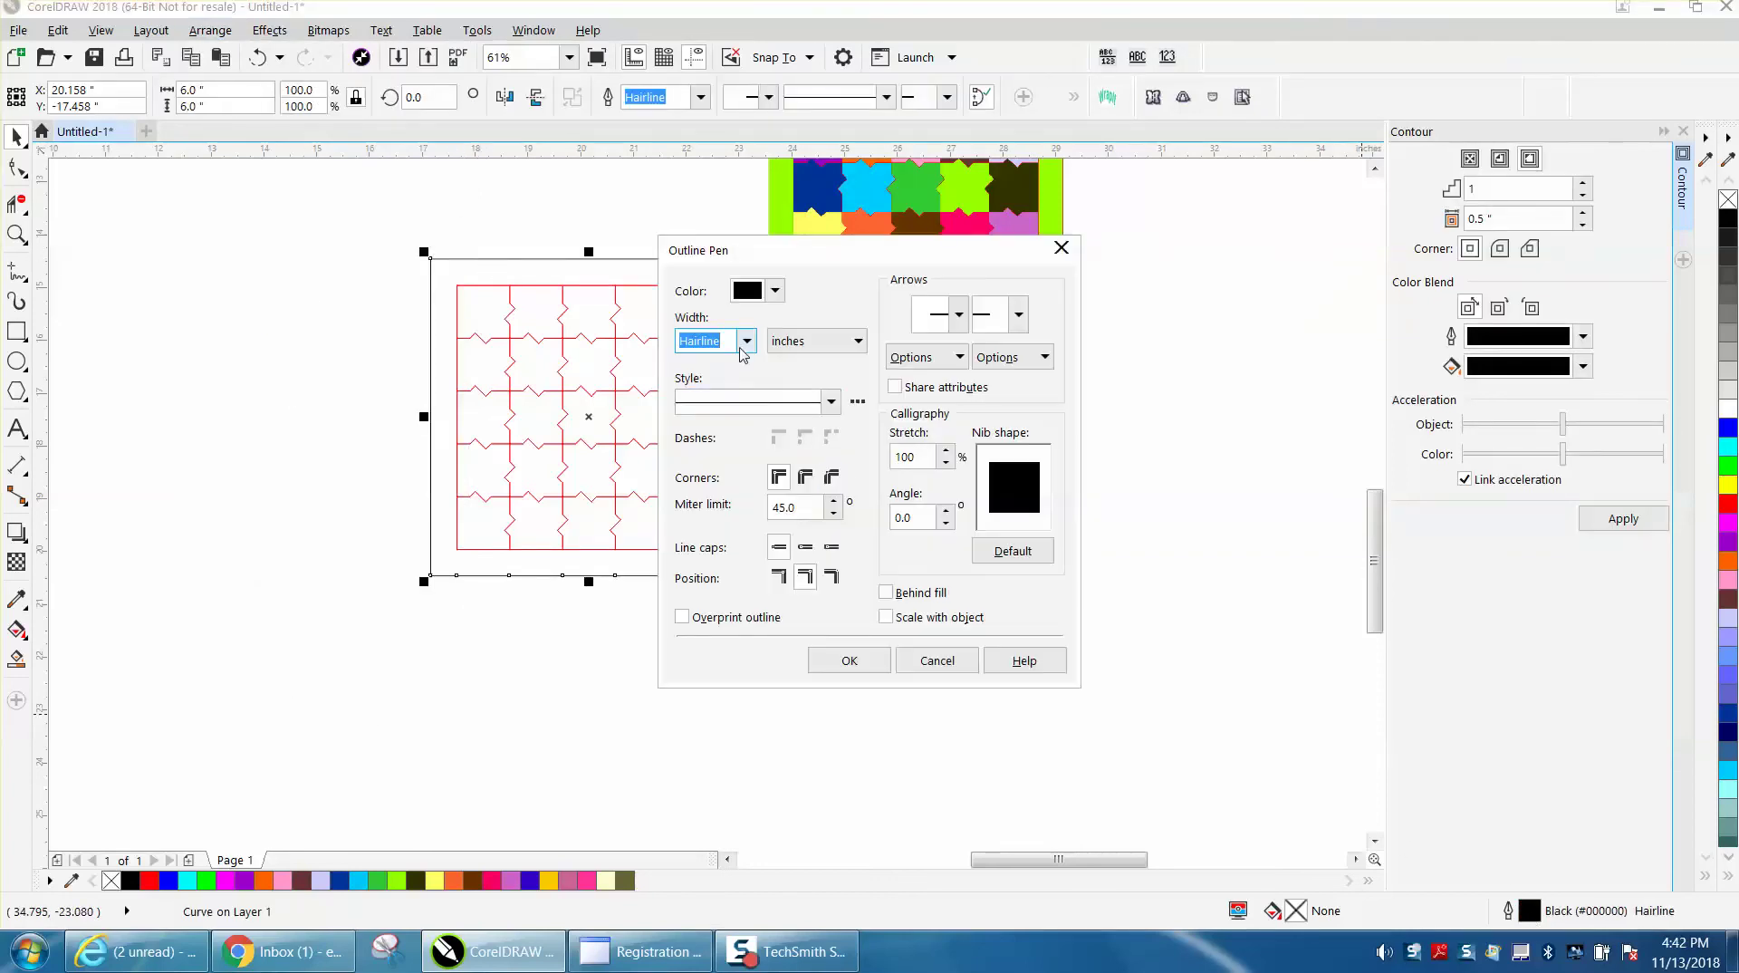
left_click(775, 291)
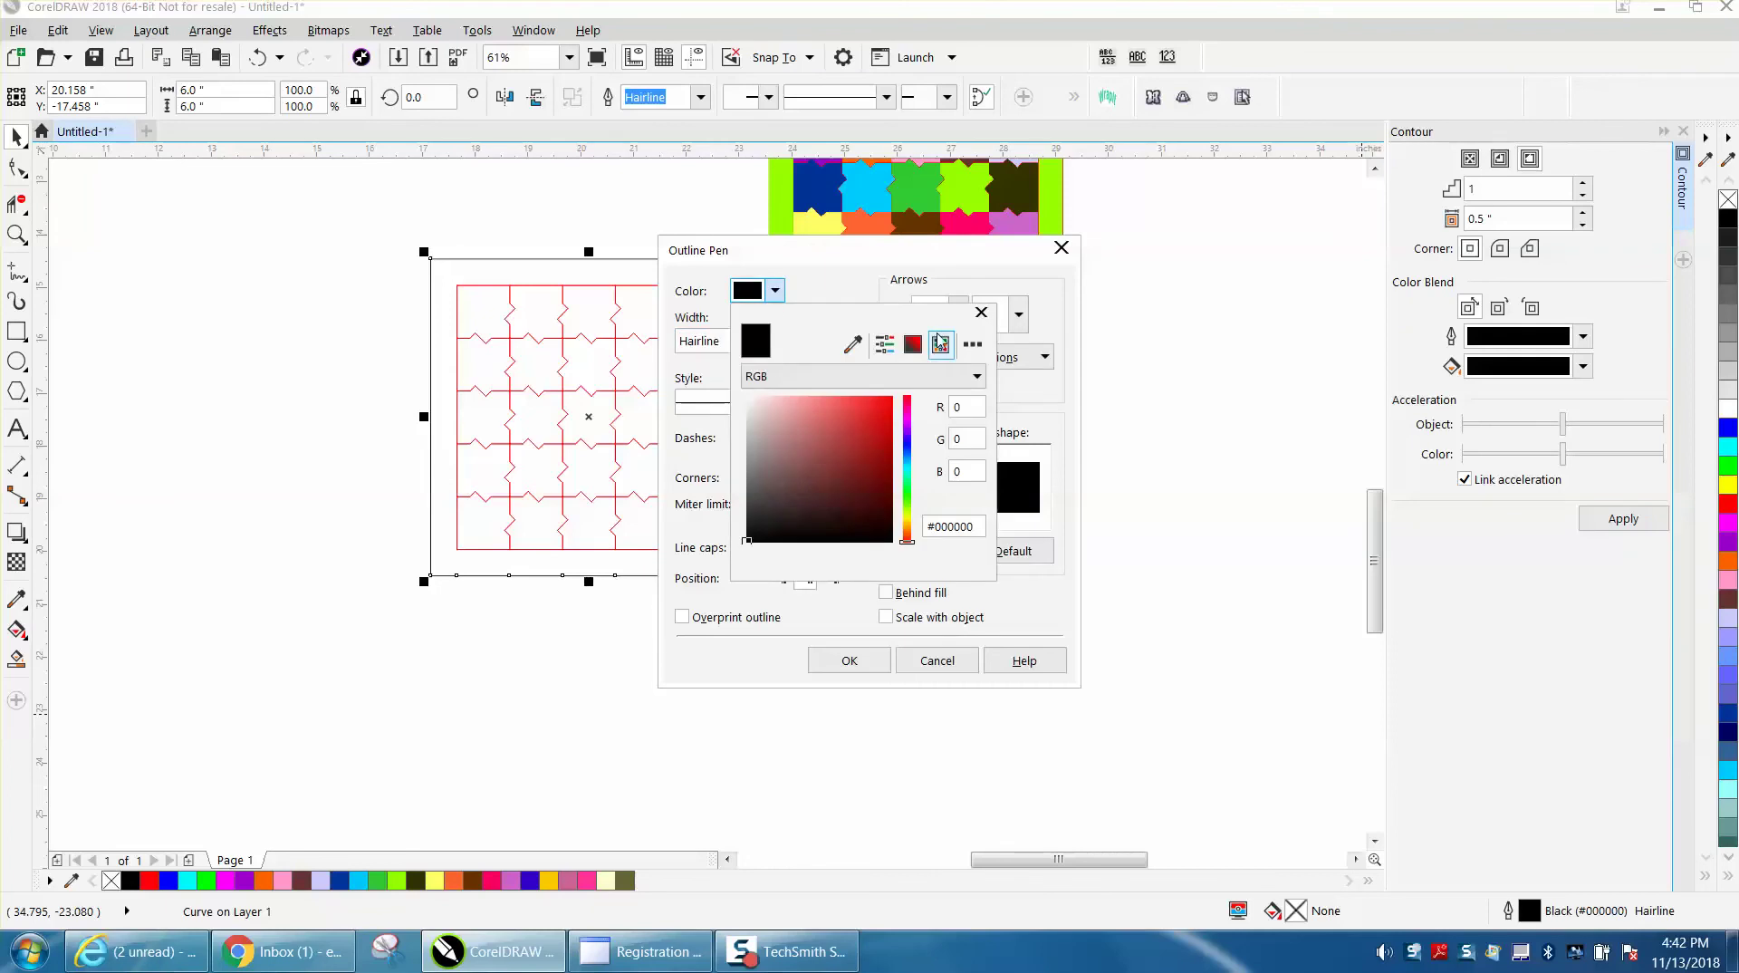
left_click(947, 345)
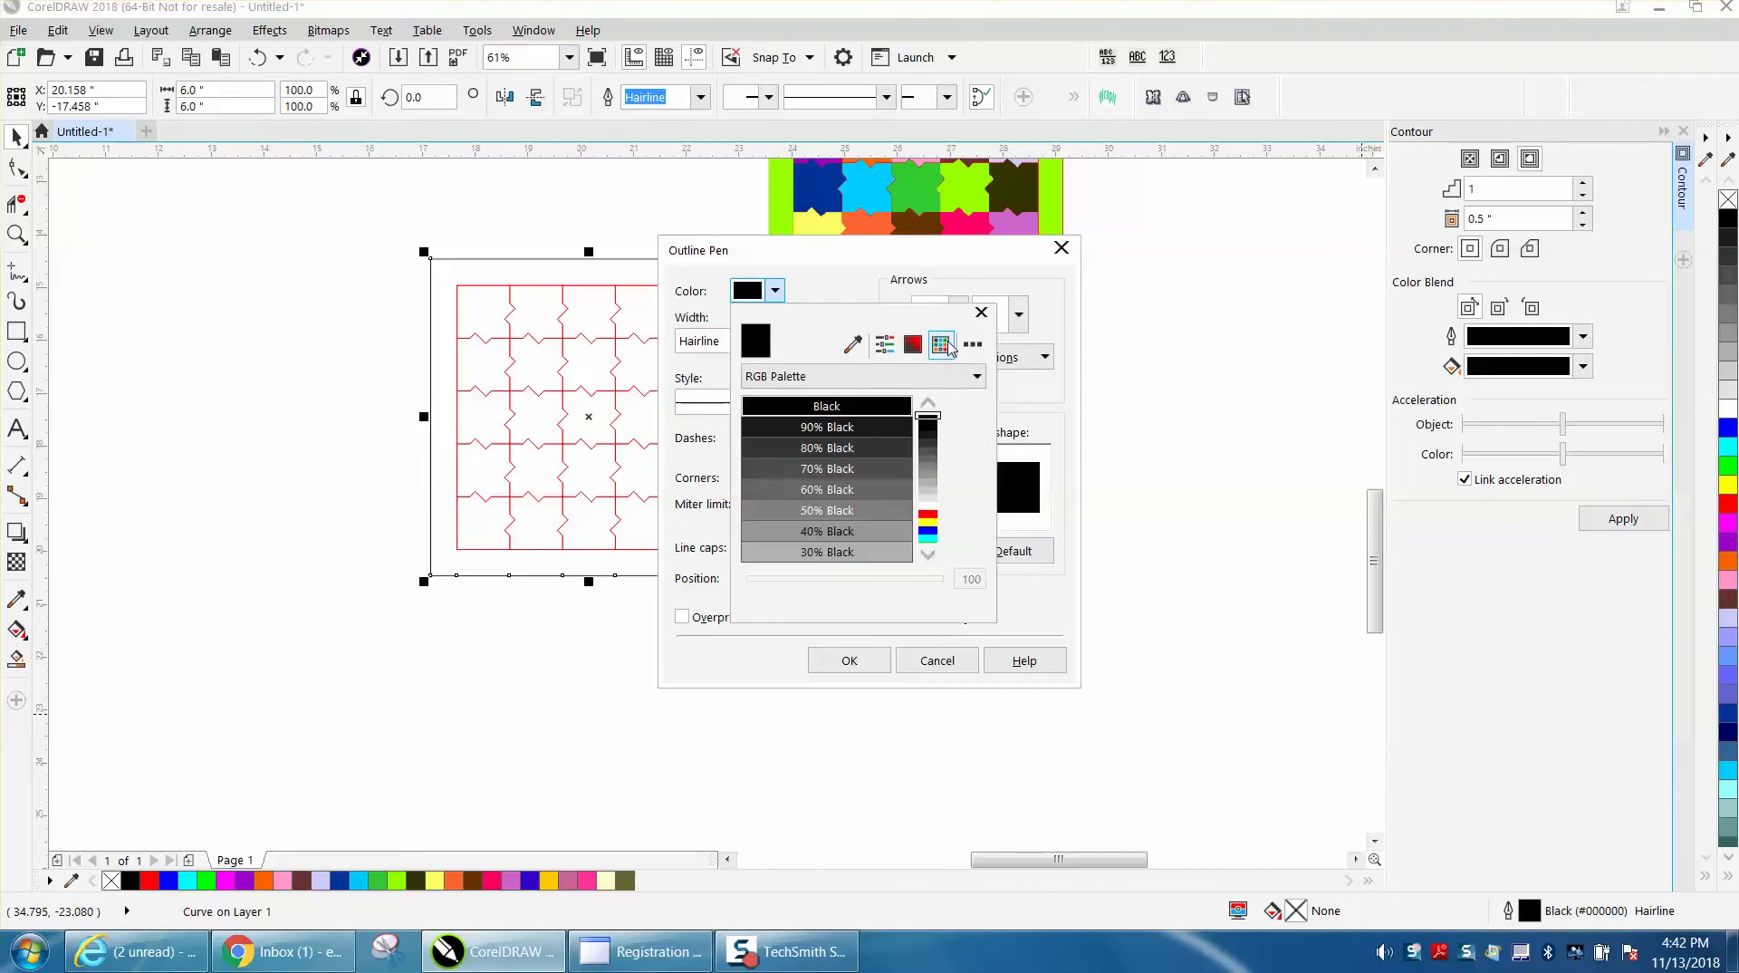
left_click(933, 518)
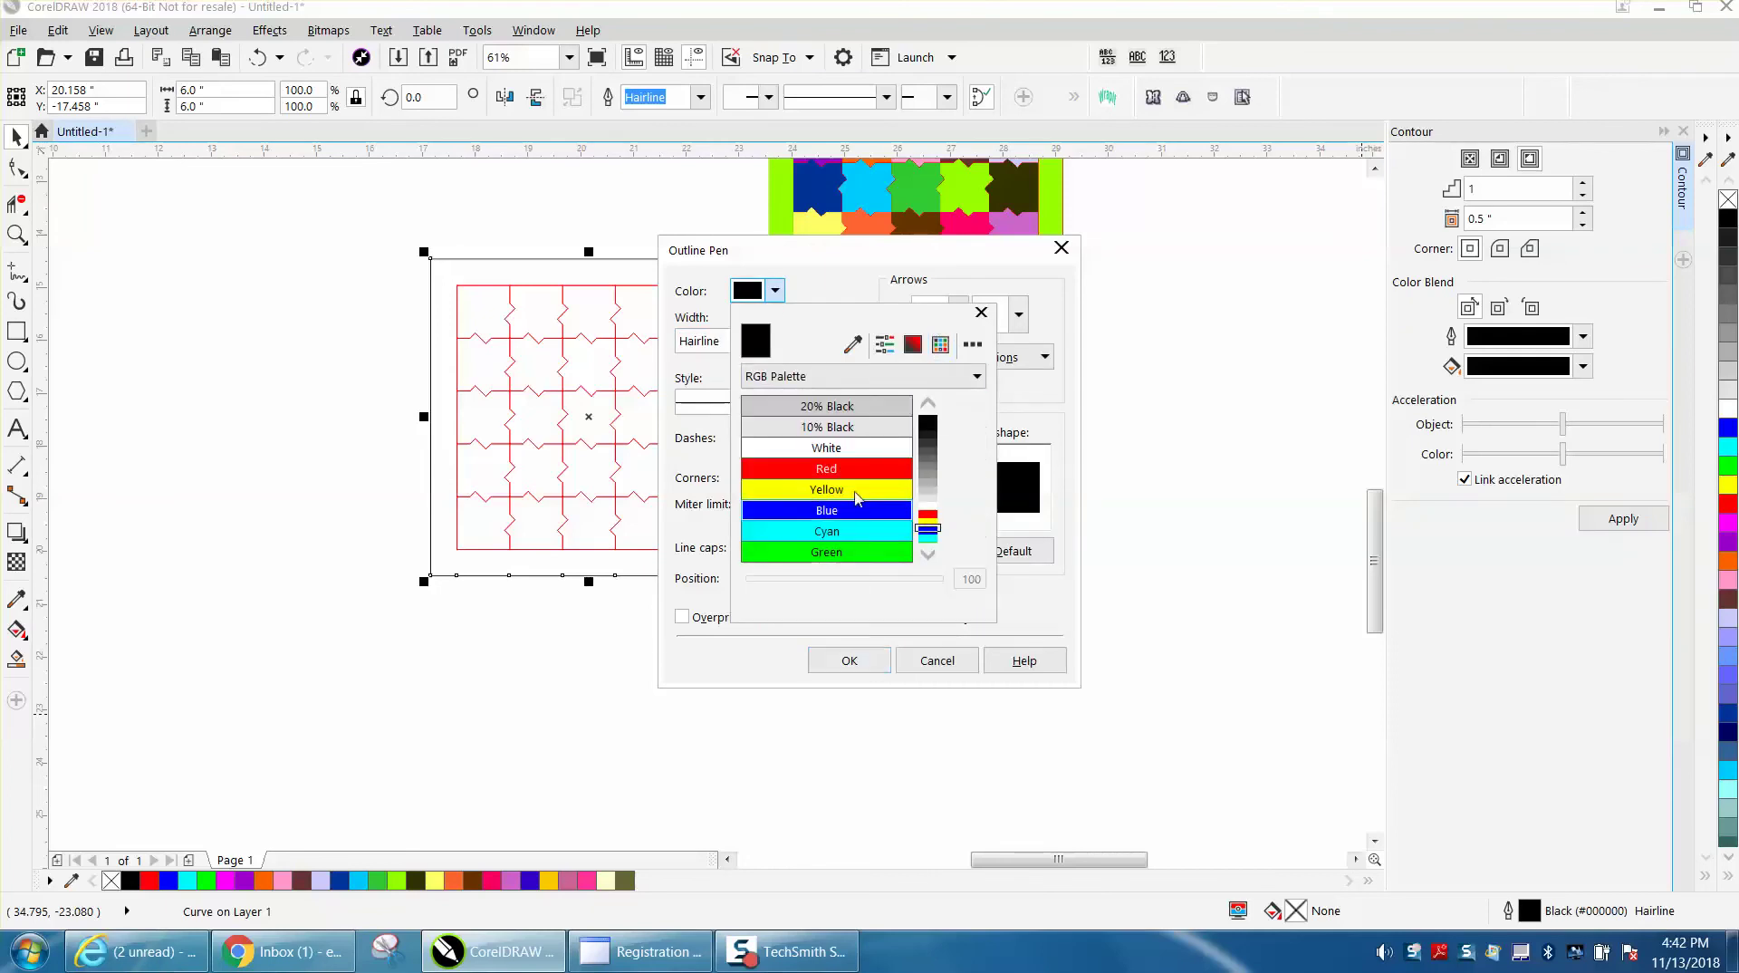
left_click(860, 468)
left_click(788, 623)
left_click(887, 661)
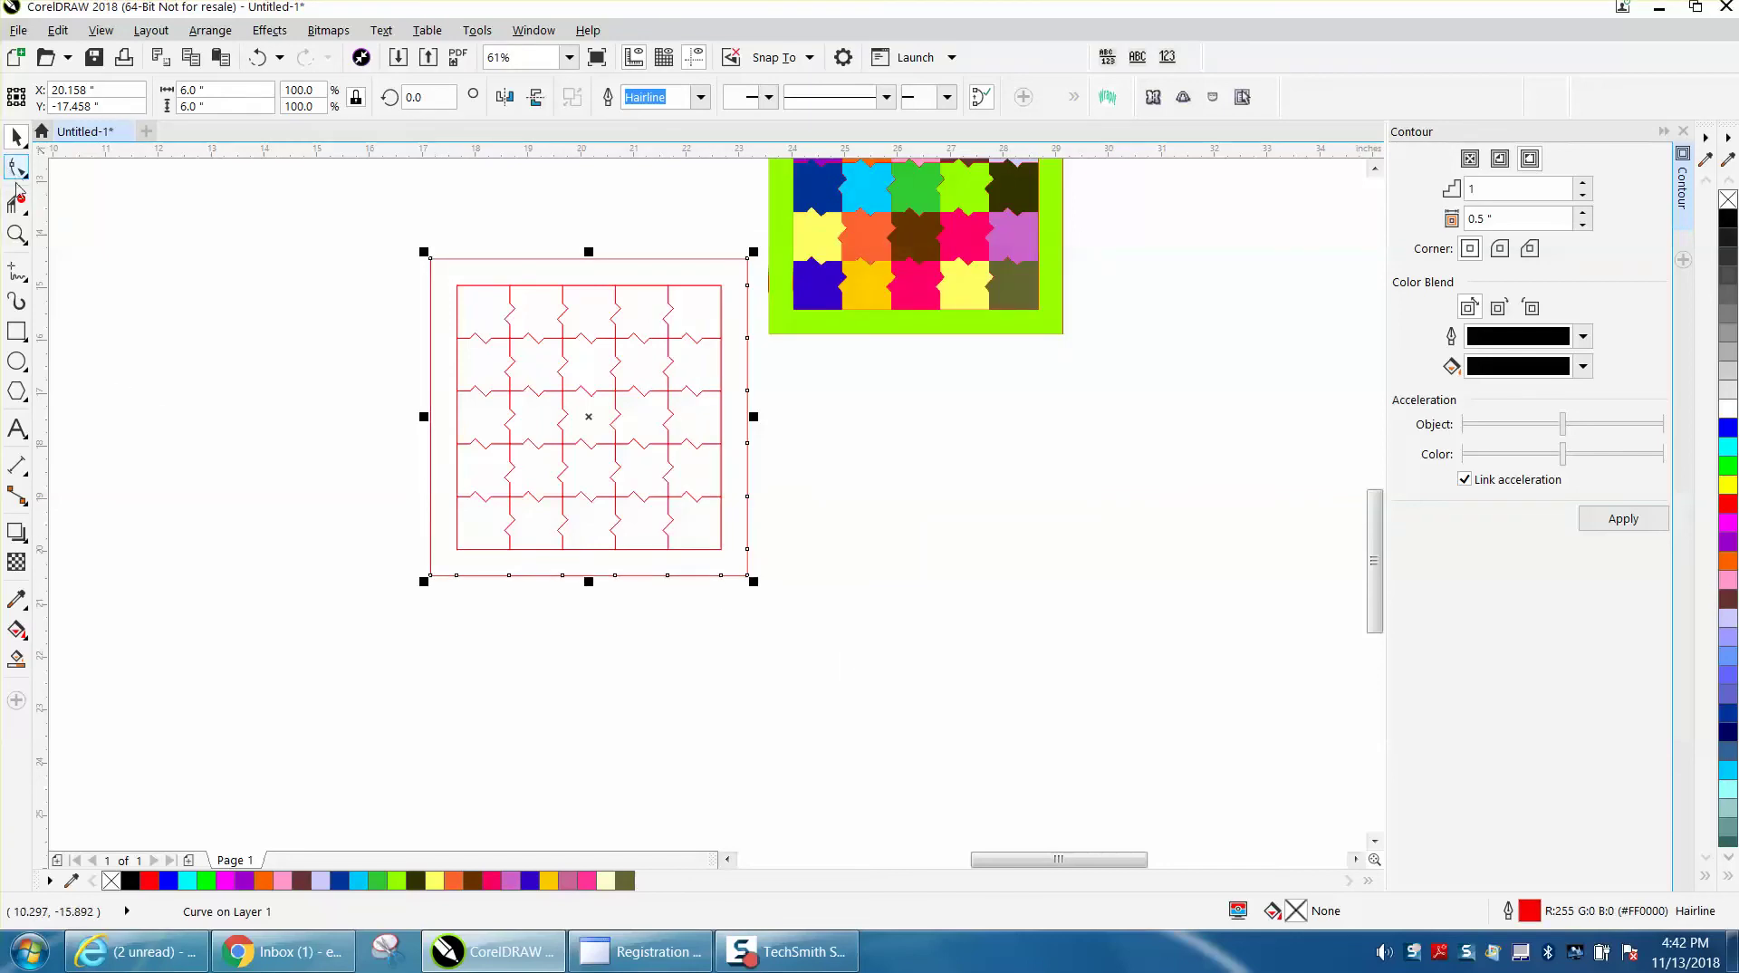
left_click(16, 234)
left_click_drag(388, 248, 895, 637)
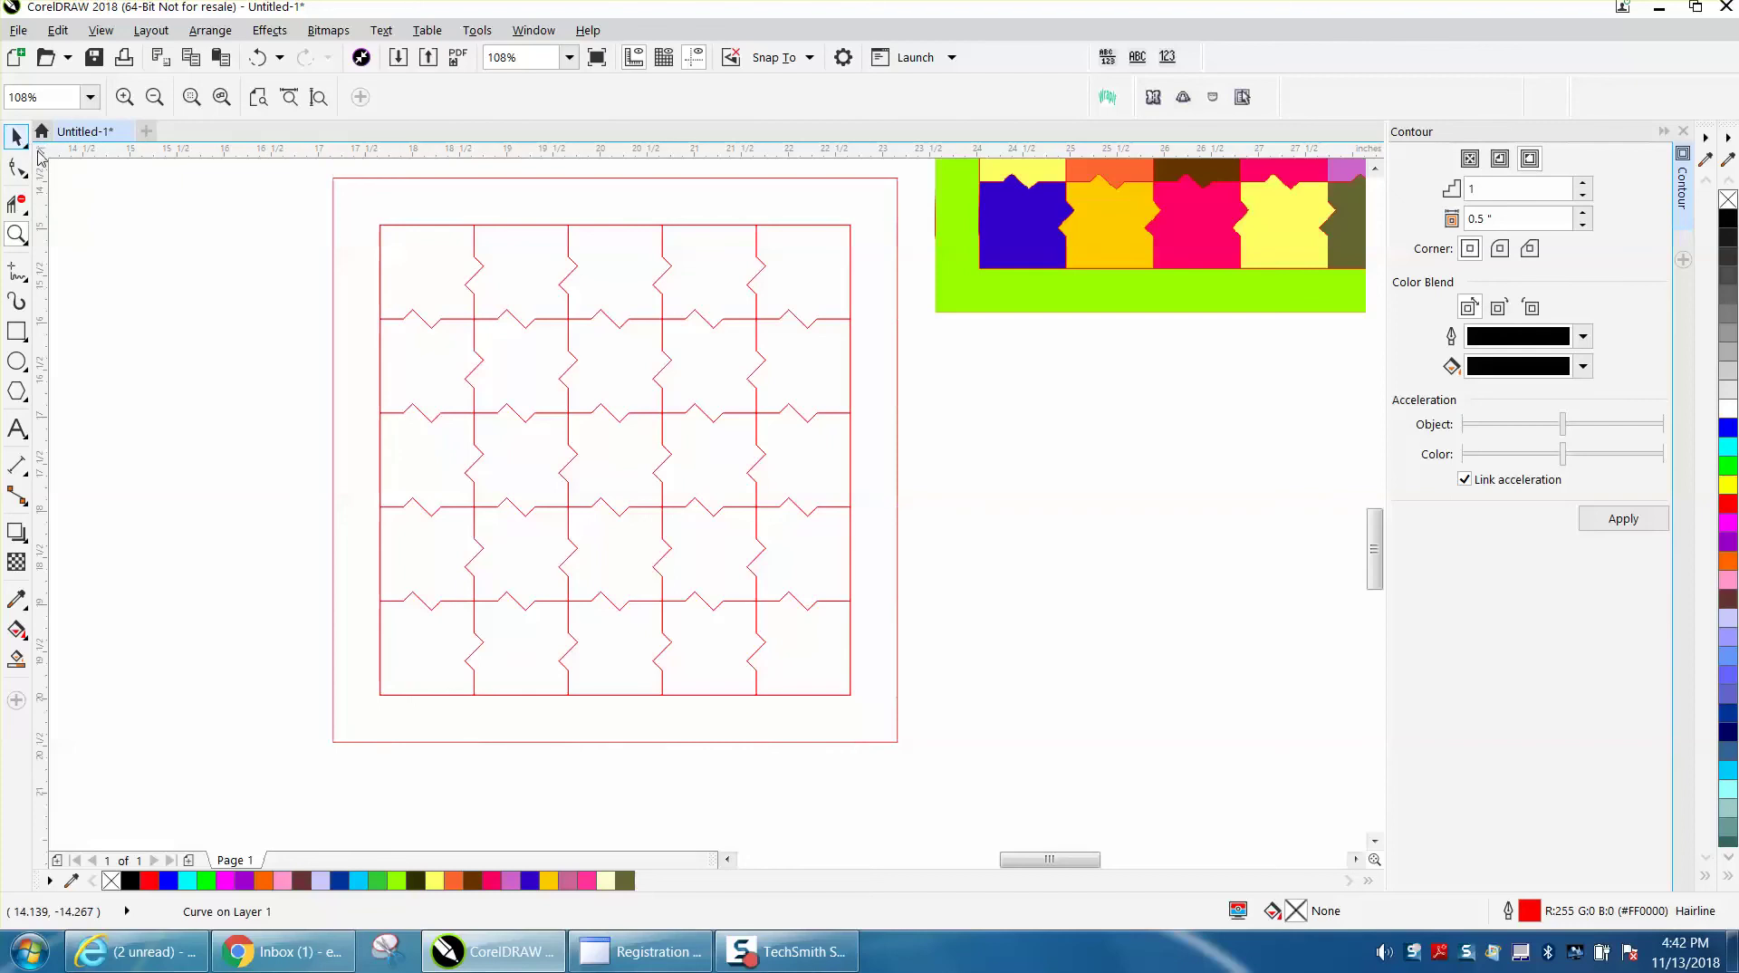
Set the nudge distance to 7 inches
left_click(17, 139)
left_click(344, 233)
left_click(419, 232)
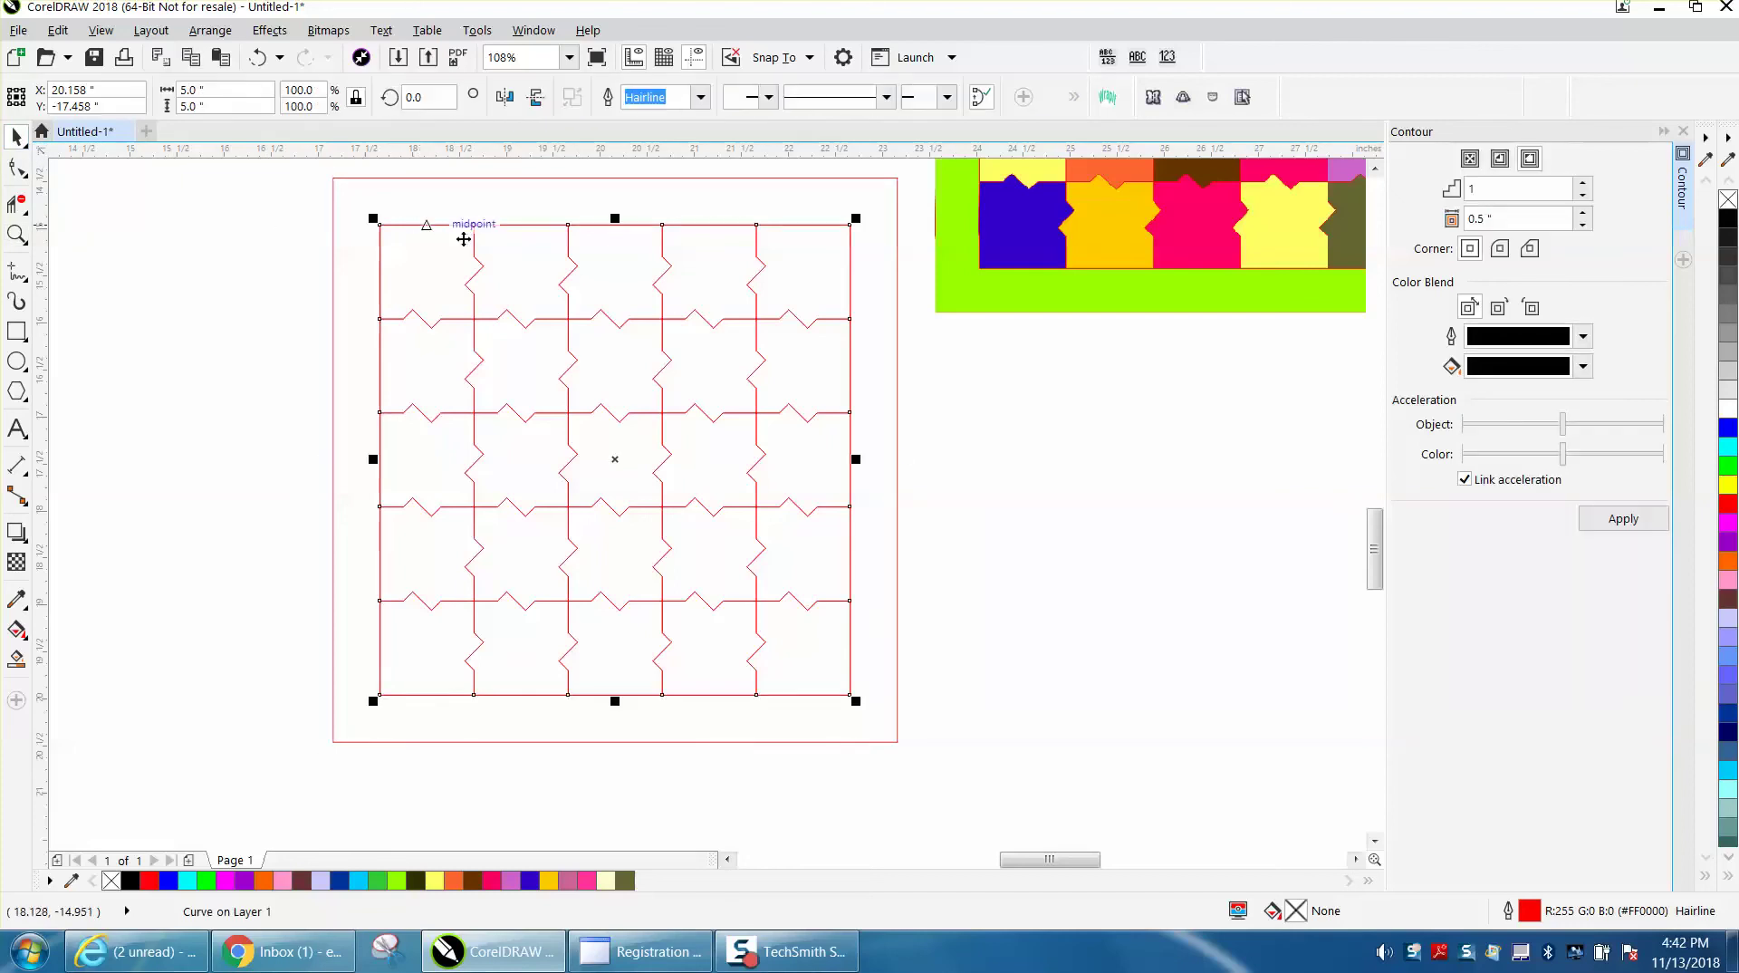
scroll(650, 299, "down", 3)
left_click(521, 203)
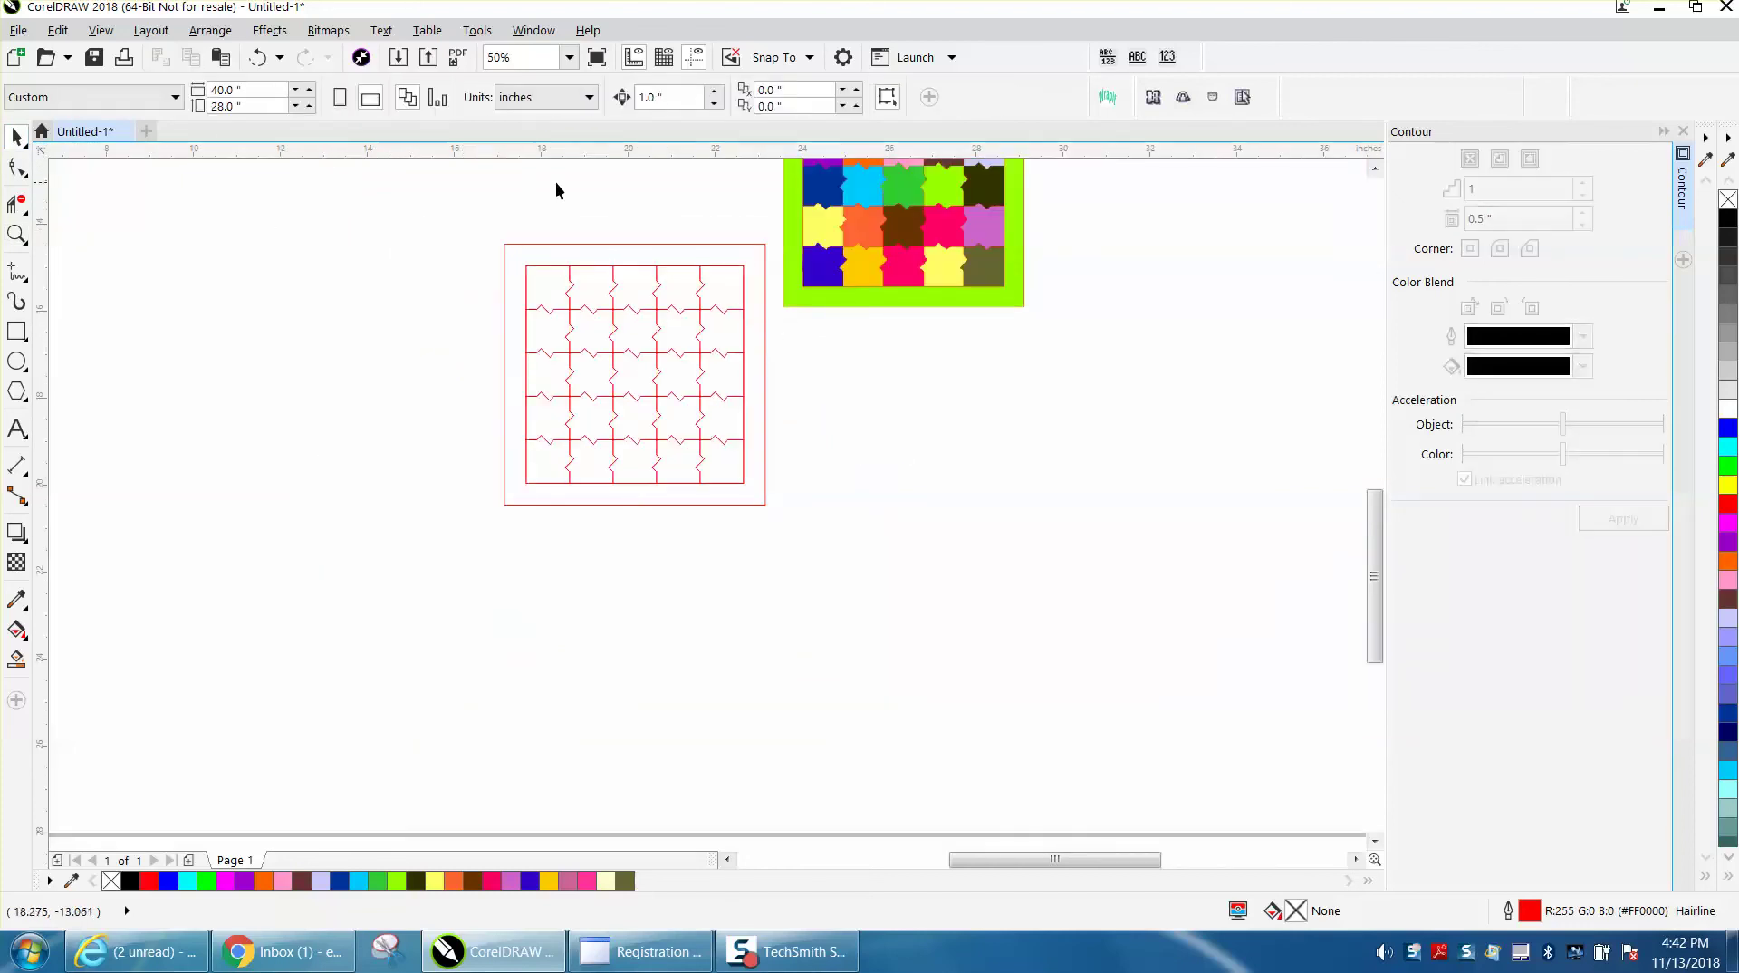
left_click_drag(846, 496, 846, 496)
left_click(684, 219)
double_click(666, 97)
type("7")
Move the outer contour square and the inner boundary square 7 inches left of the puzzle, keeping them concentric as a frame
left_click(756, 252)
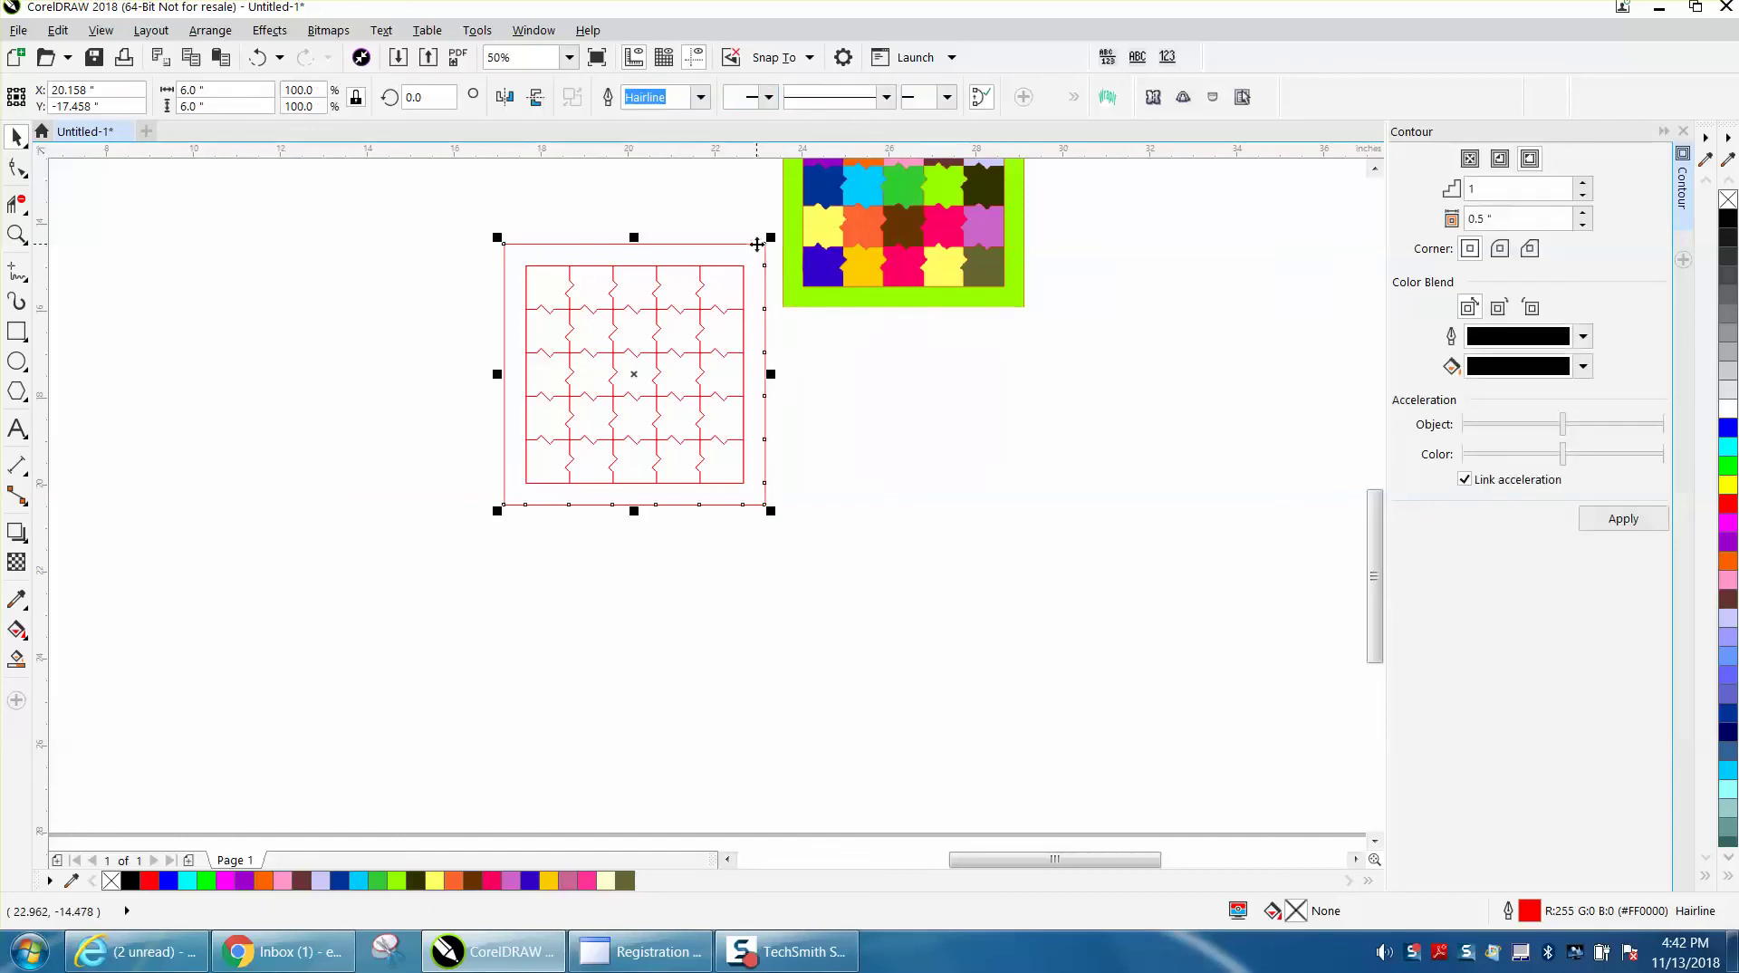
key("Left")
left_click(729, 275)
left_click(730, 265)
key("Left")
key("Left")
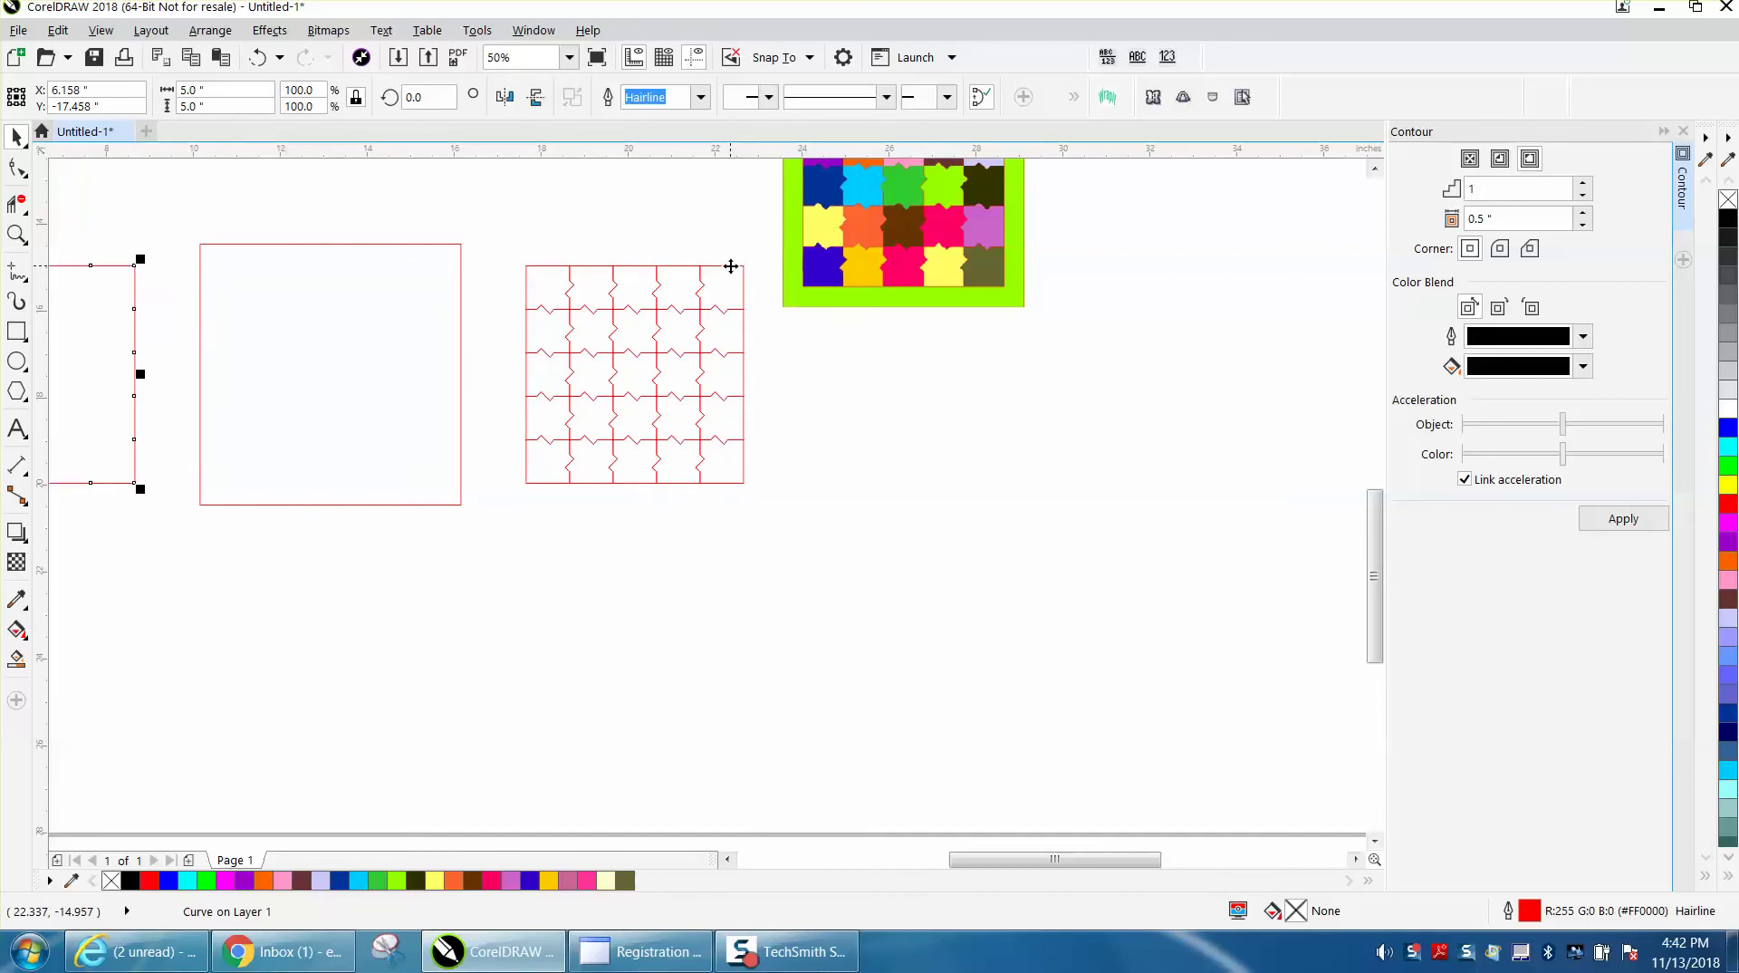
key("Right")
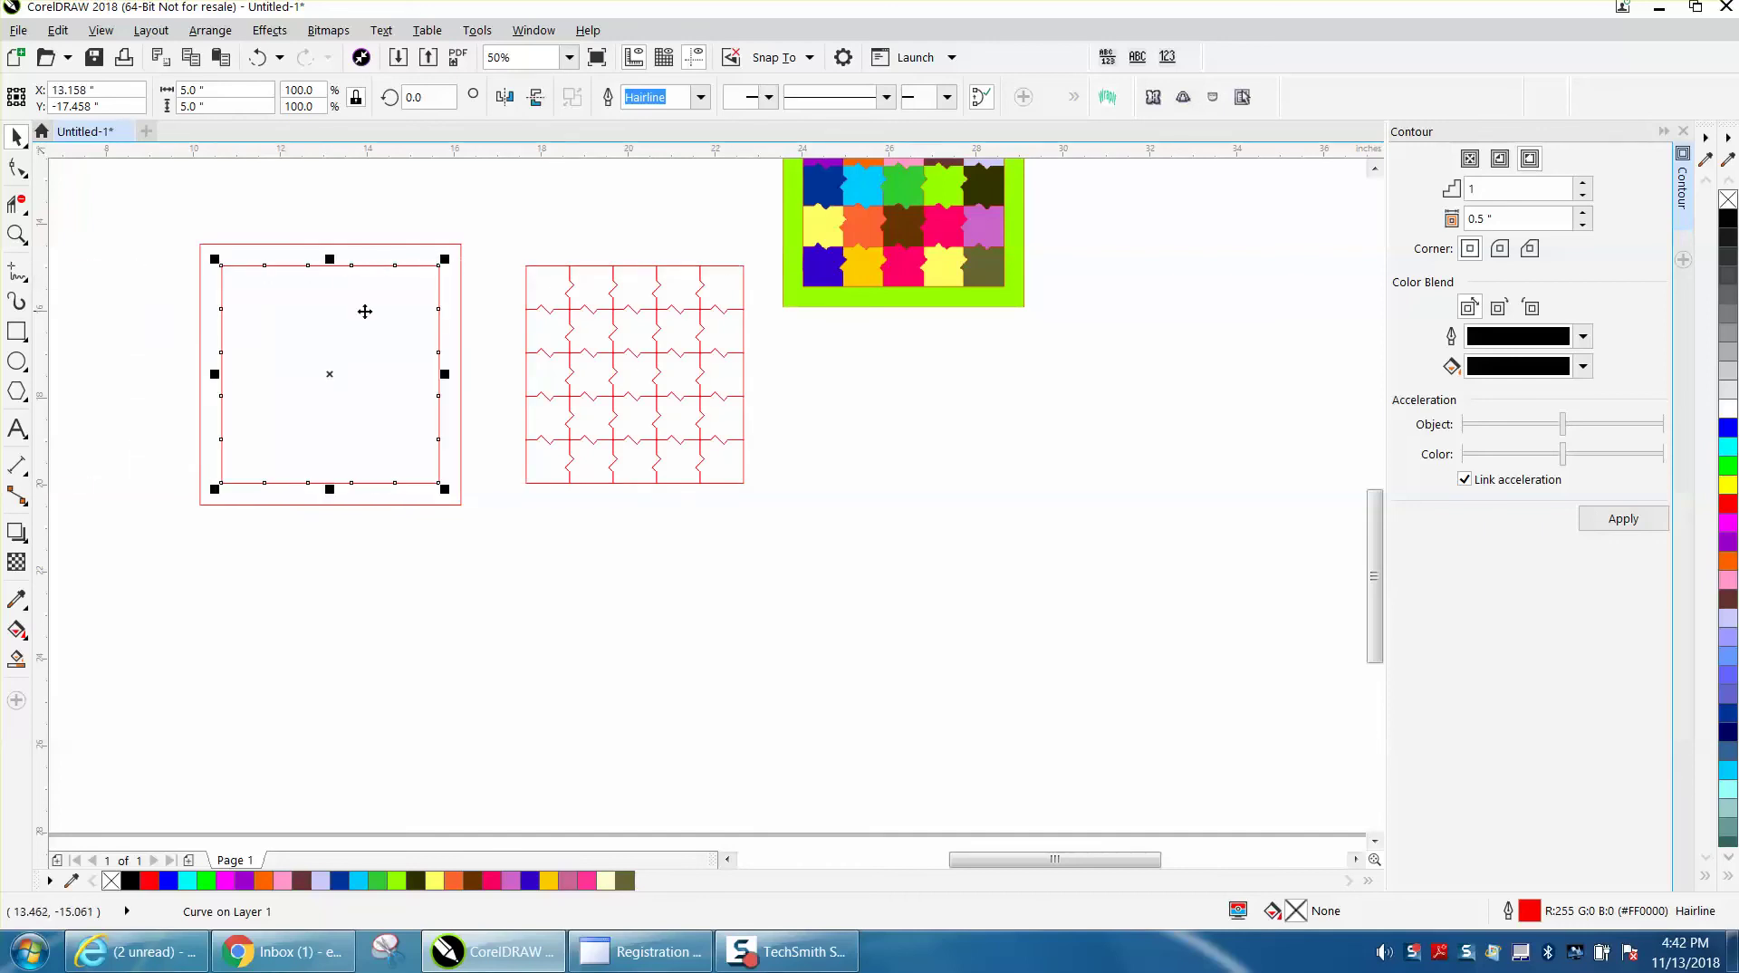
left_click(326, 243)
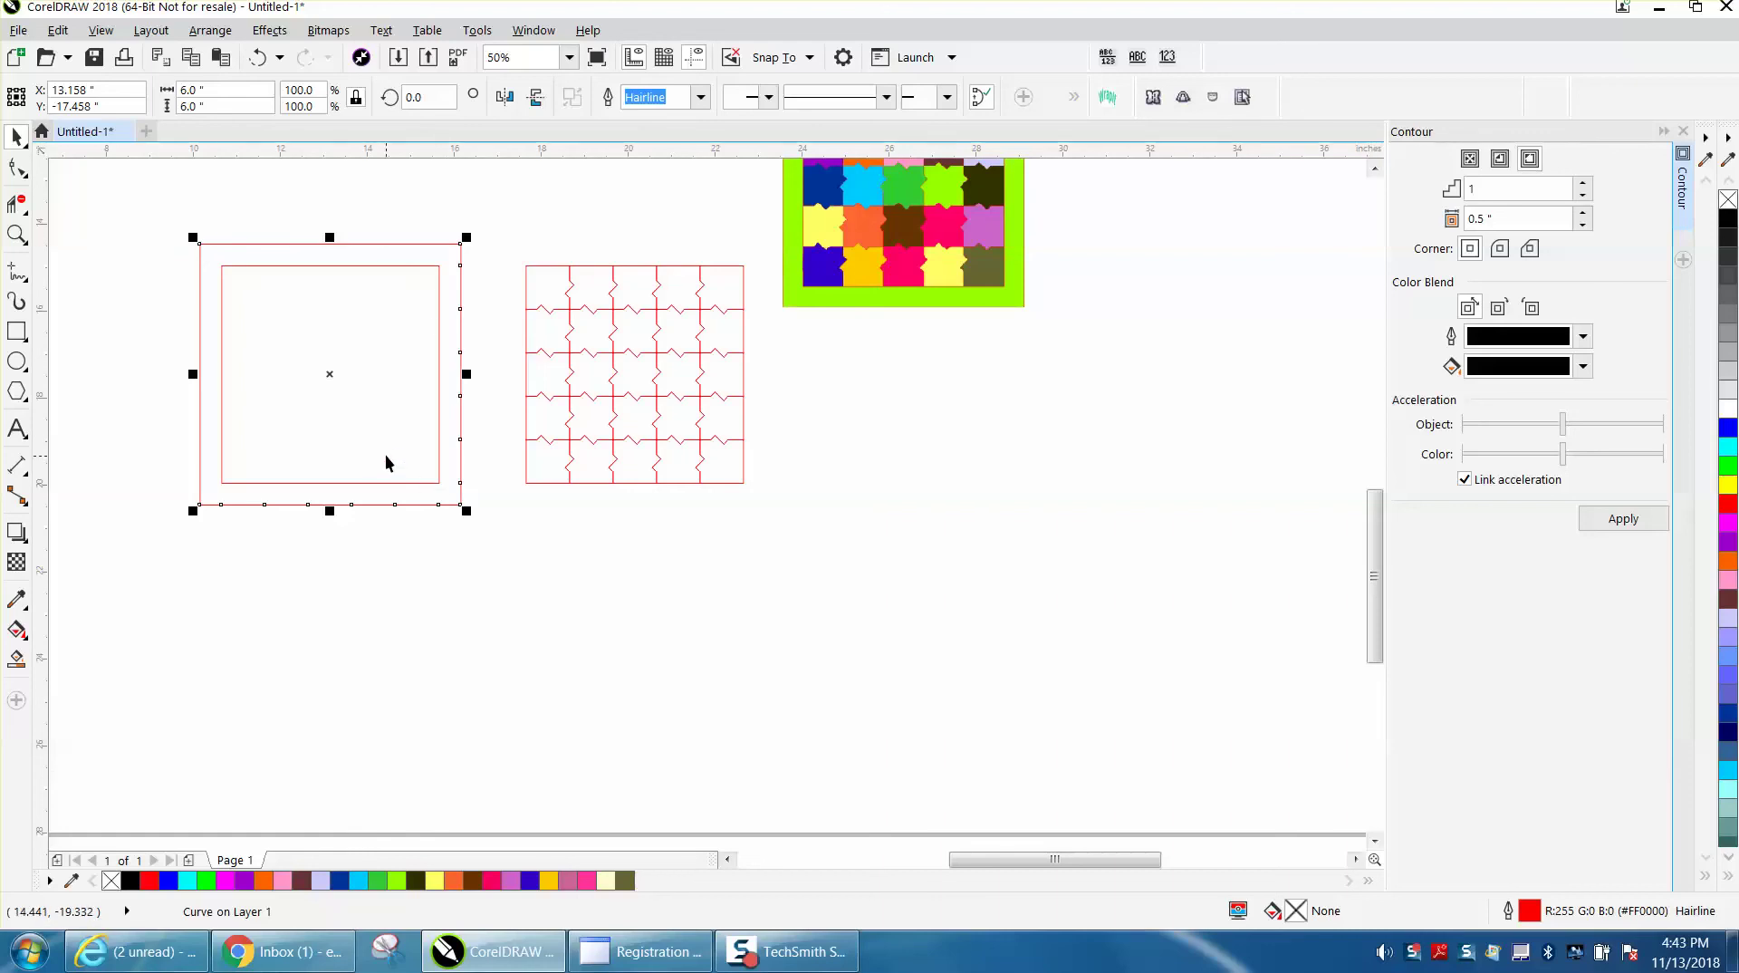
Pull the first four pieces of the top row out of the grid and space them in a row above it
left_click(530, 292)
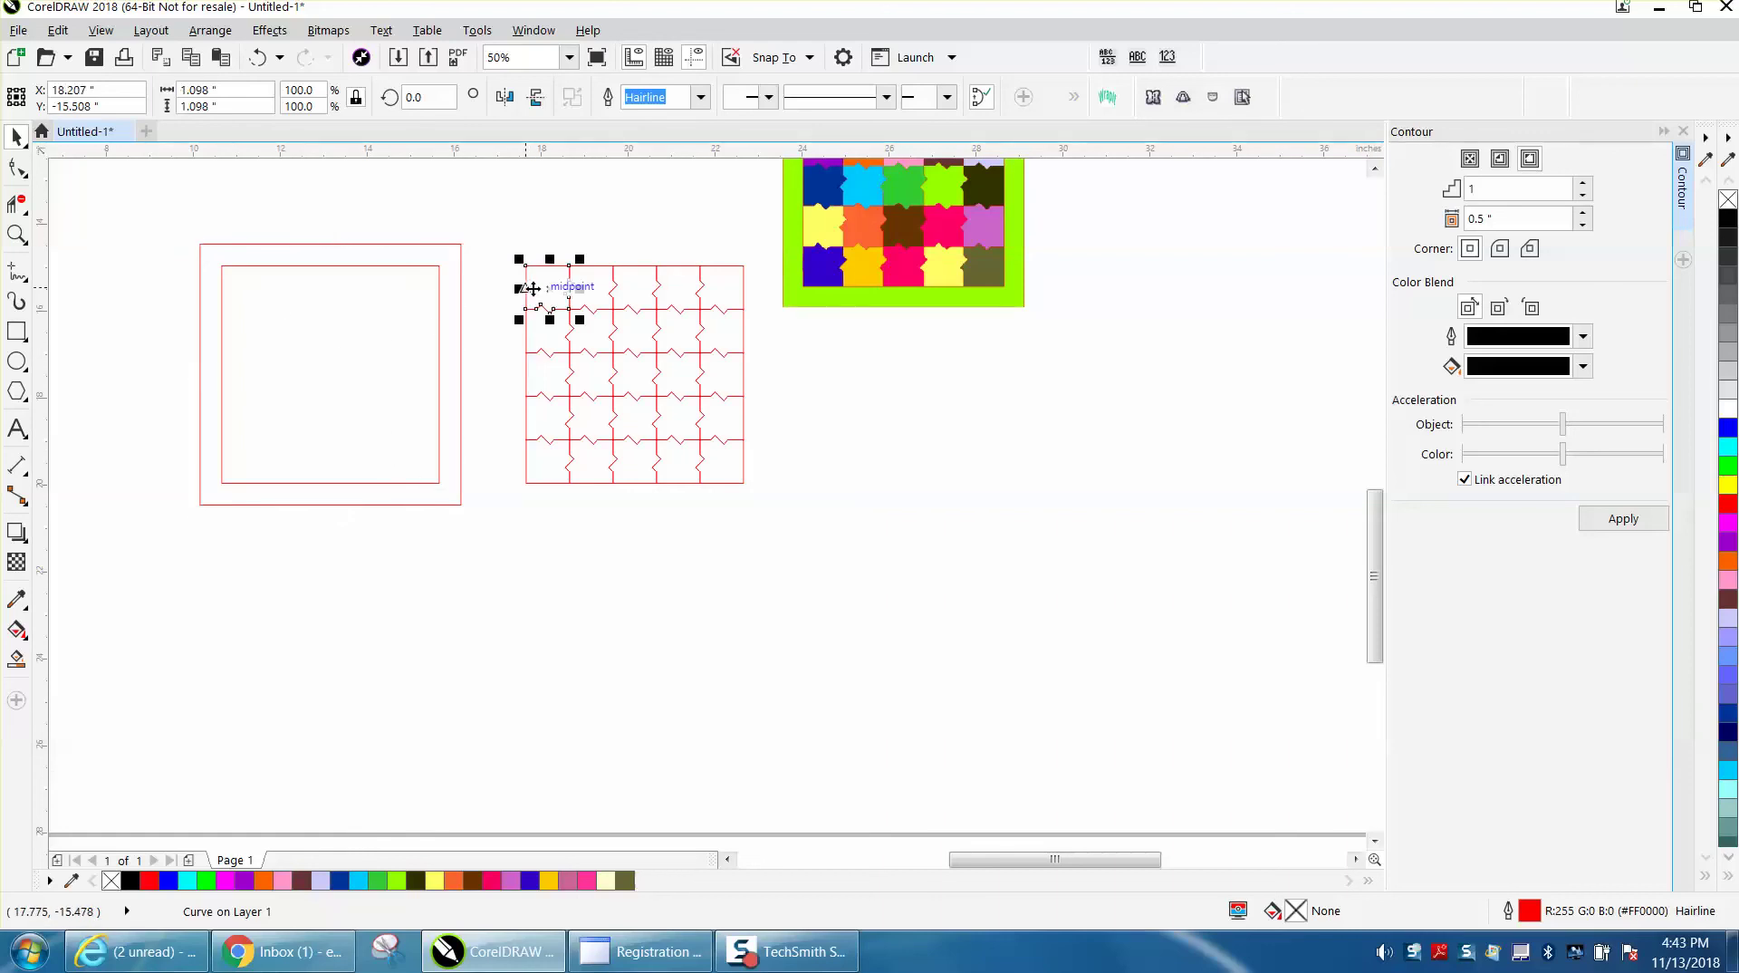
key("ctrl+z")
key("ctrl+z")
mouse_move(534, 288)
left_mouse_down()
mouse_move(524, 239)
mouse_move(617, 208)
left_mouse_up()
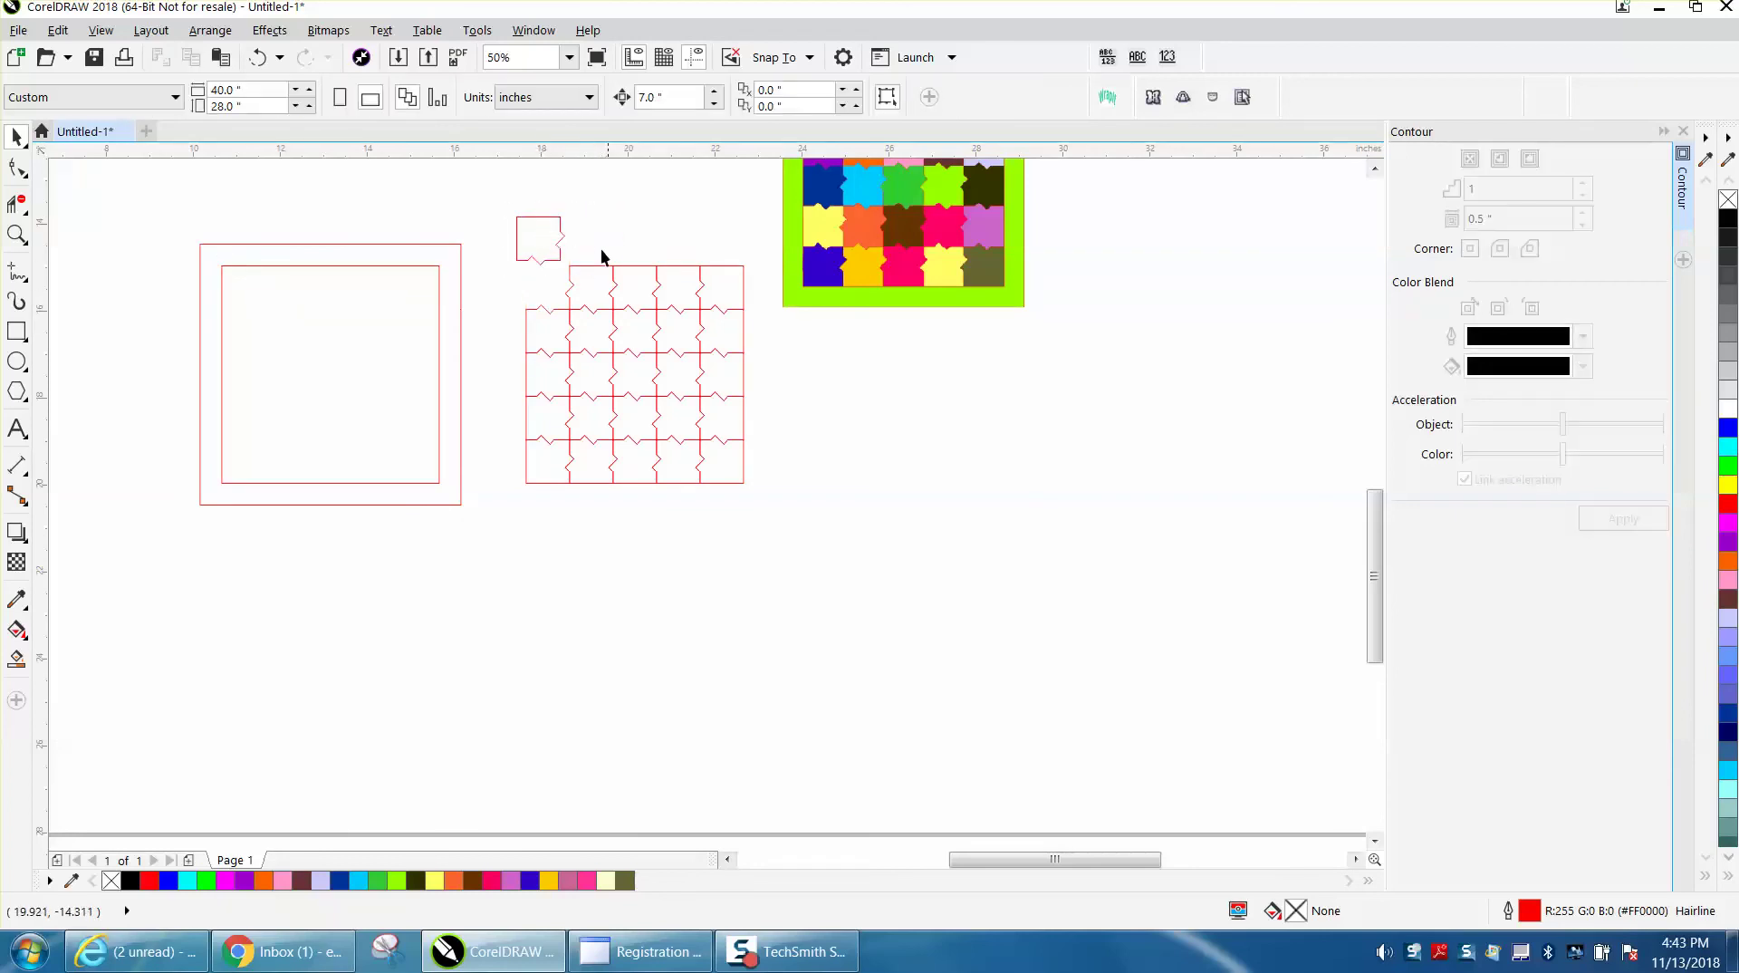
left_click_drag(591, 272, 596, 219)
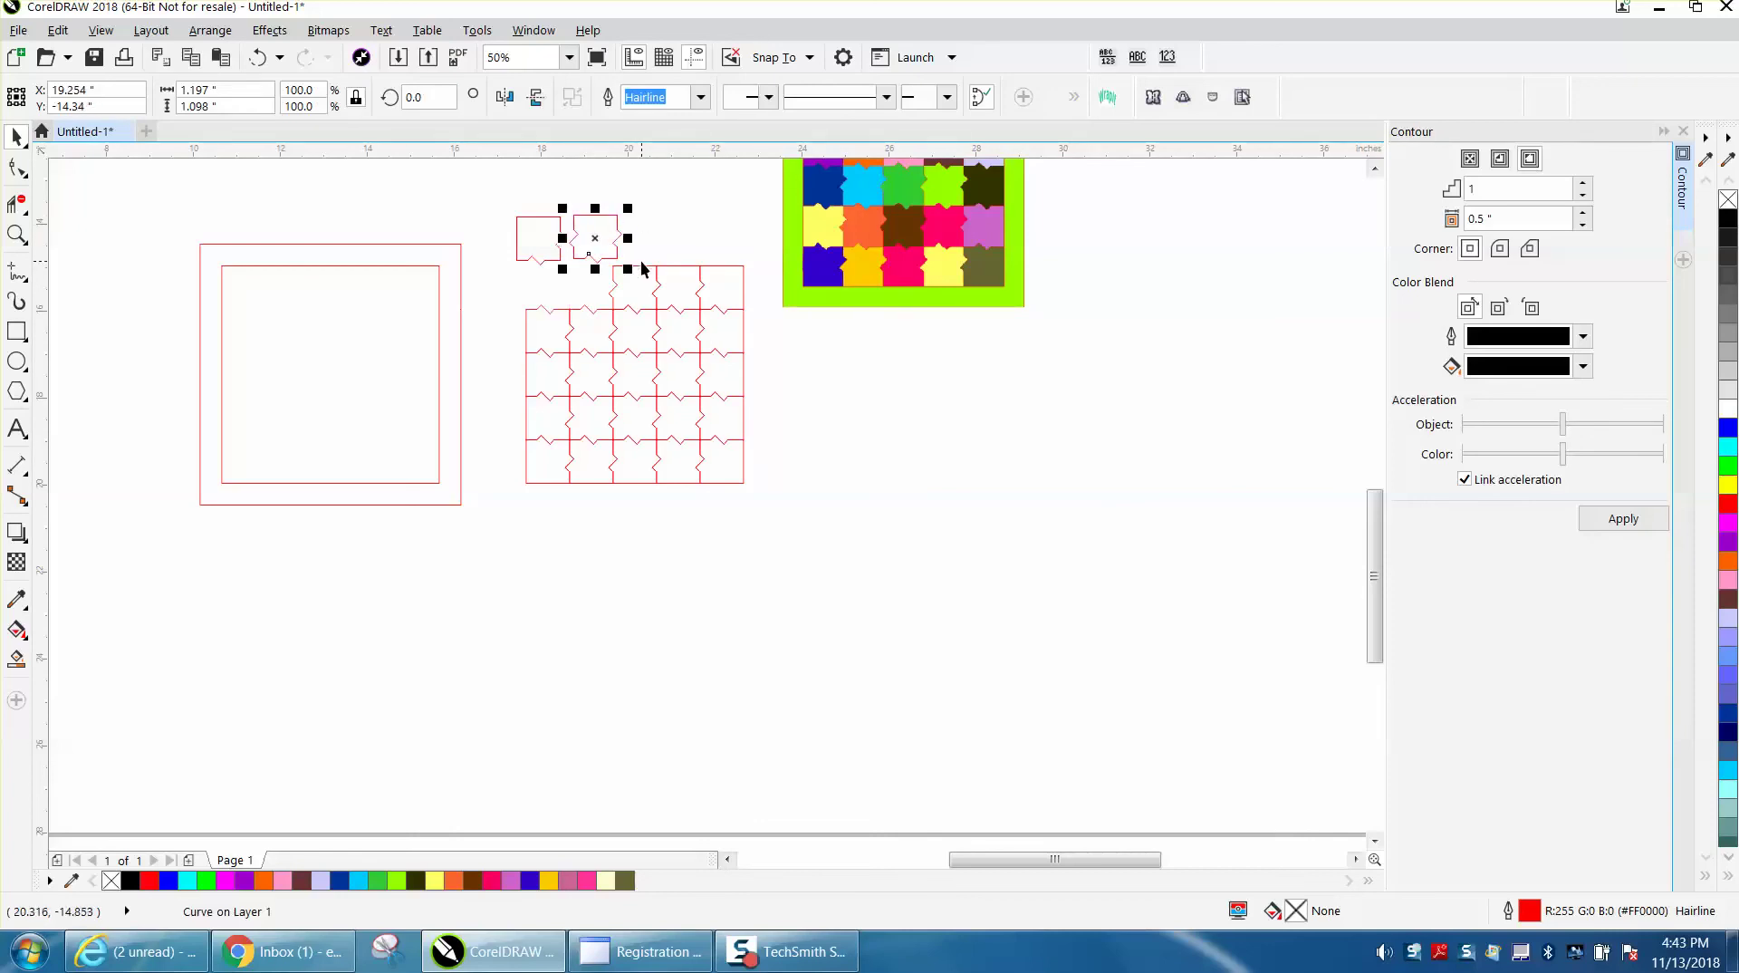
left_click_drag(643, 272, 735, 271)
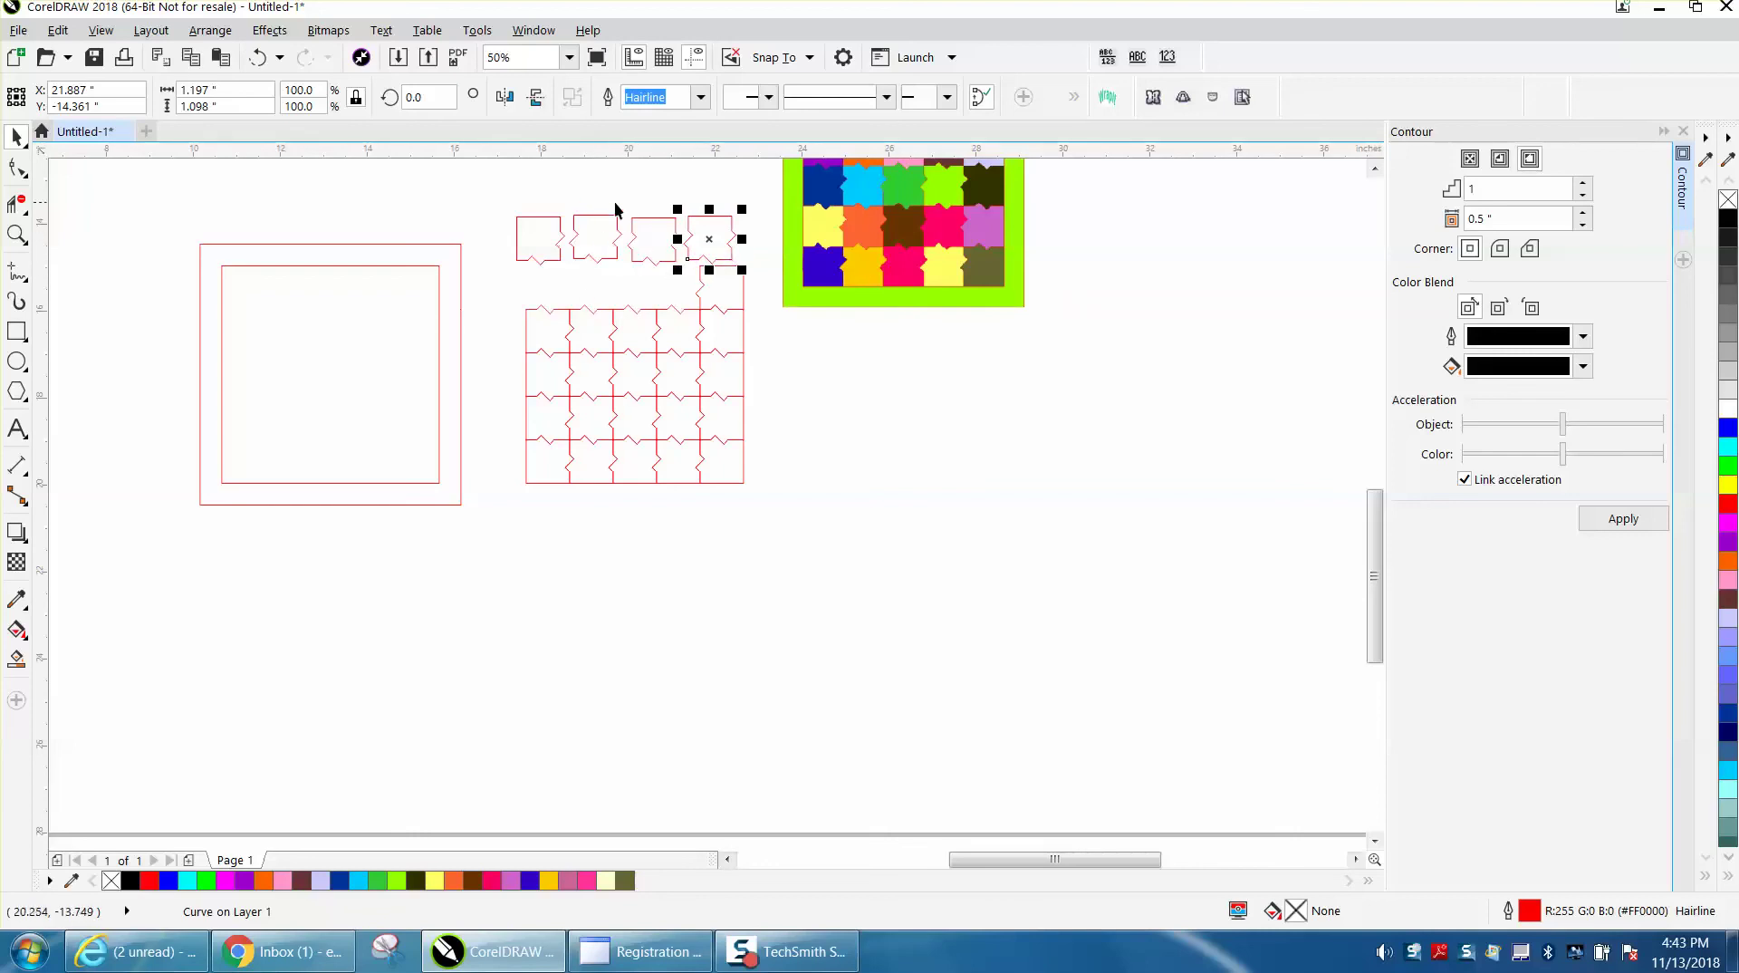
Move the centre three-by-three block of pieces out of the grid to a spot below the coloured puzzle
left_click_drag(559, 301, 588, 381)
left_click_drag(710, 444, 710, 444)
left_click_drag(633, 376, 951, 438)
left_click(925, 491)
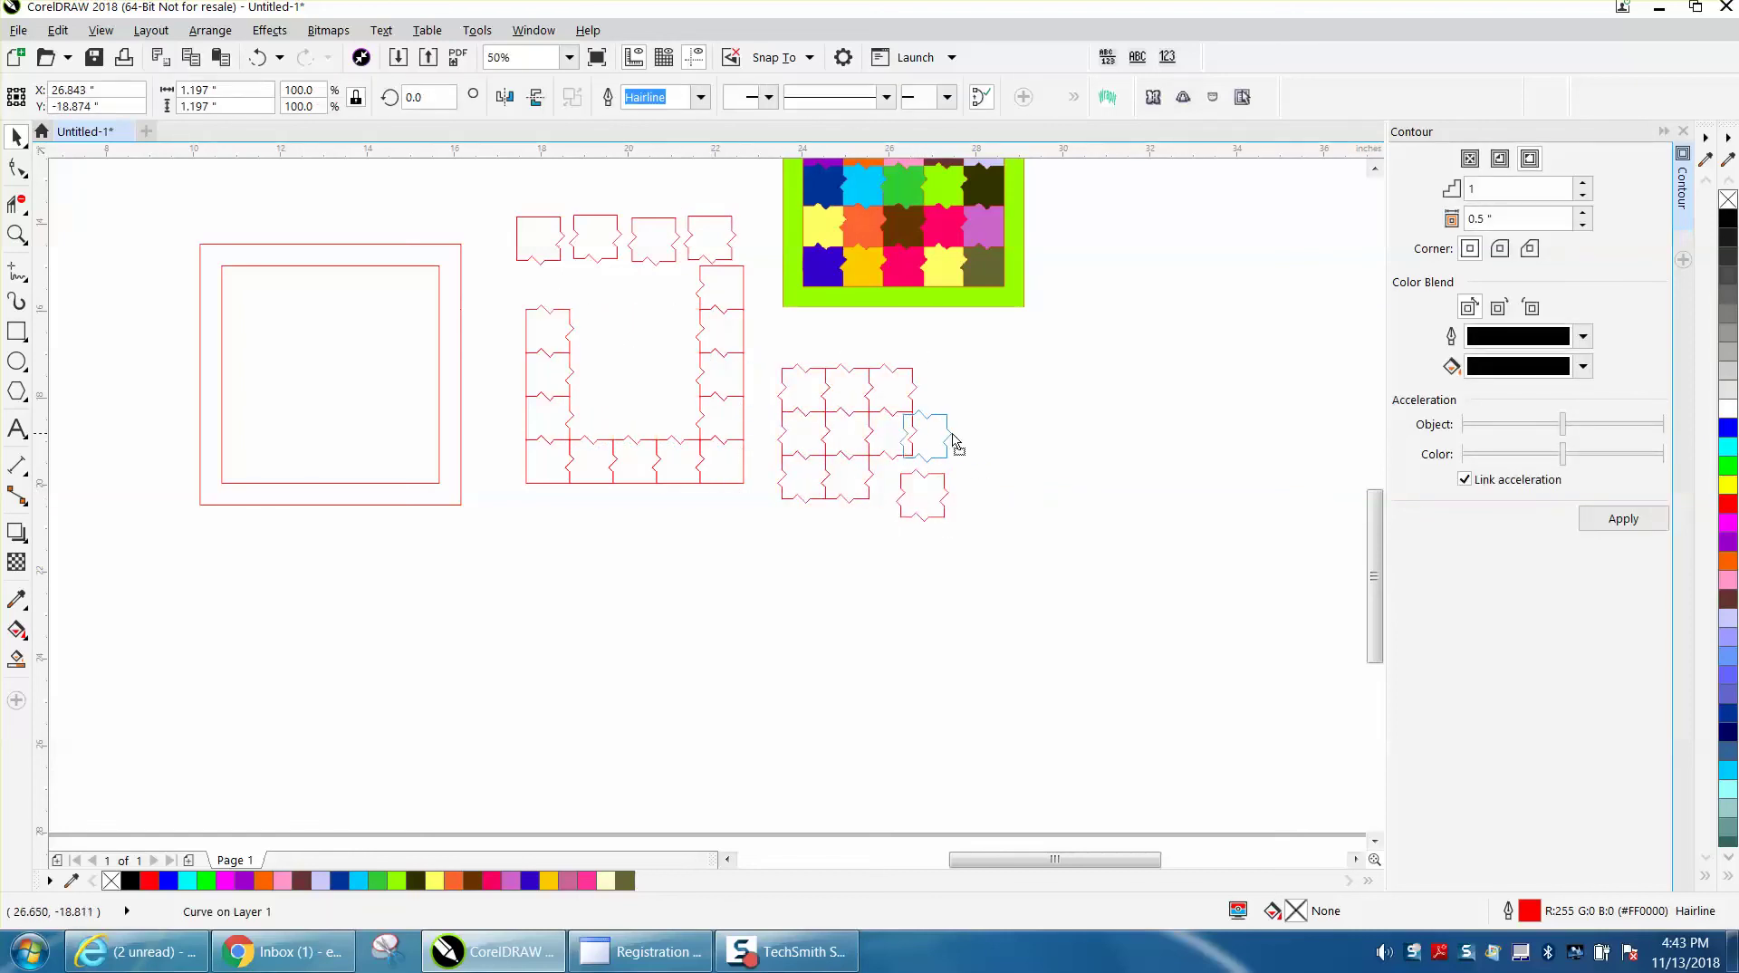
left_click_drag(853, 497, 776, 502)
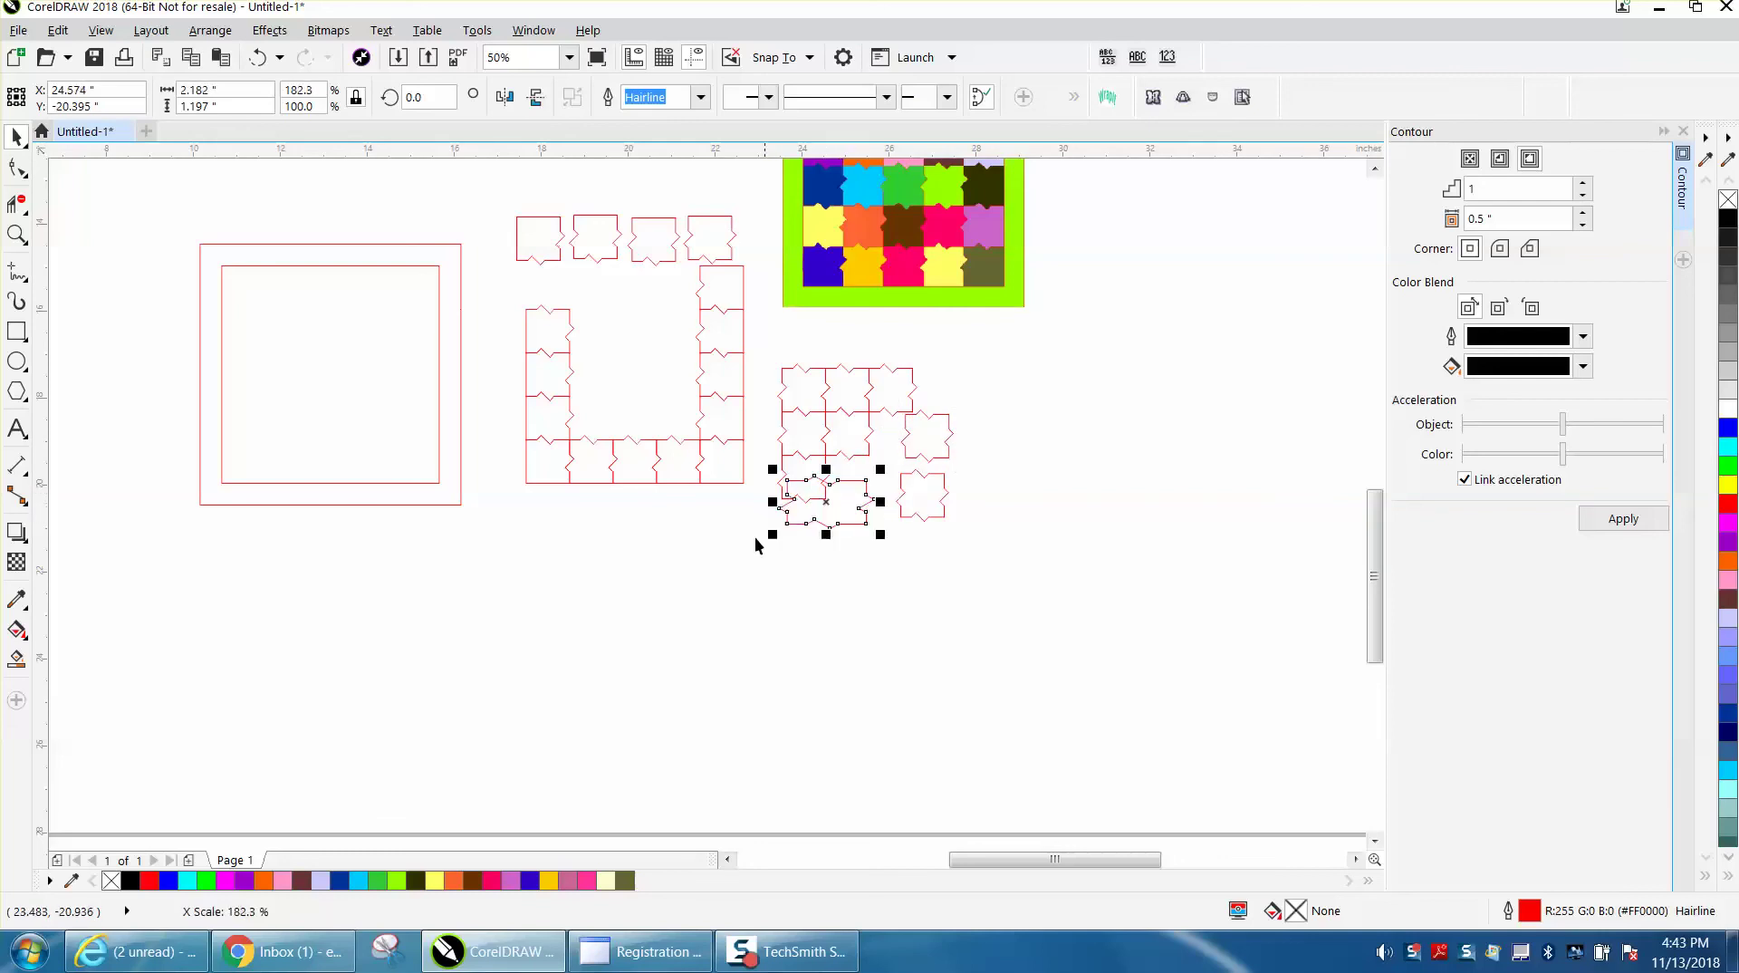
left_click(258, 57)
left_click(258, 57)
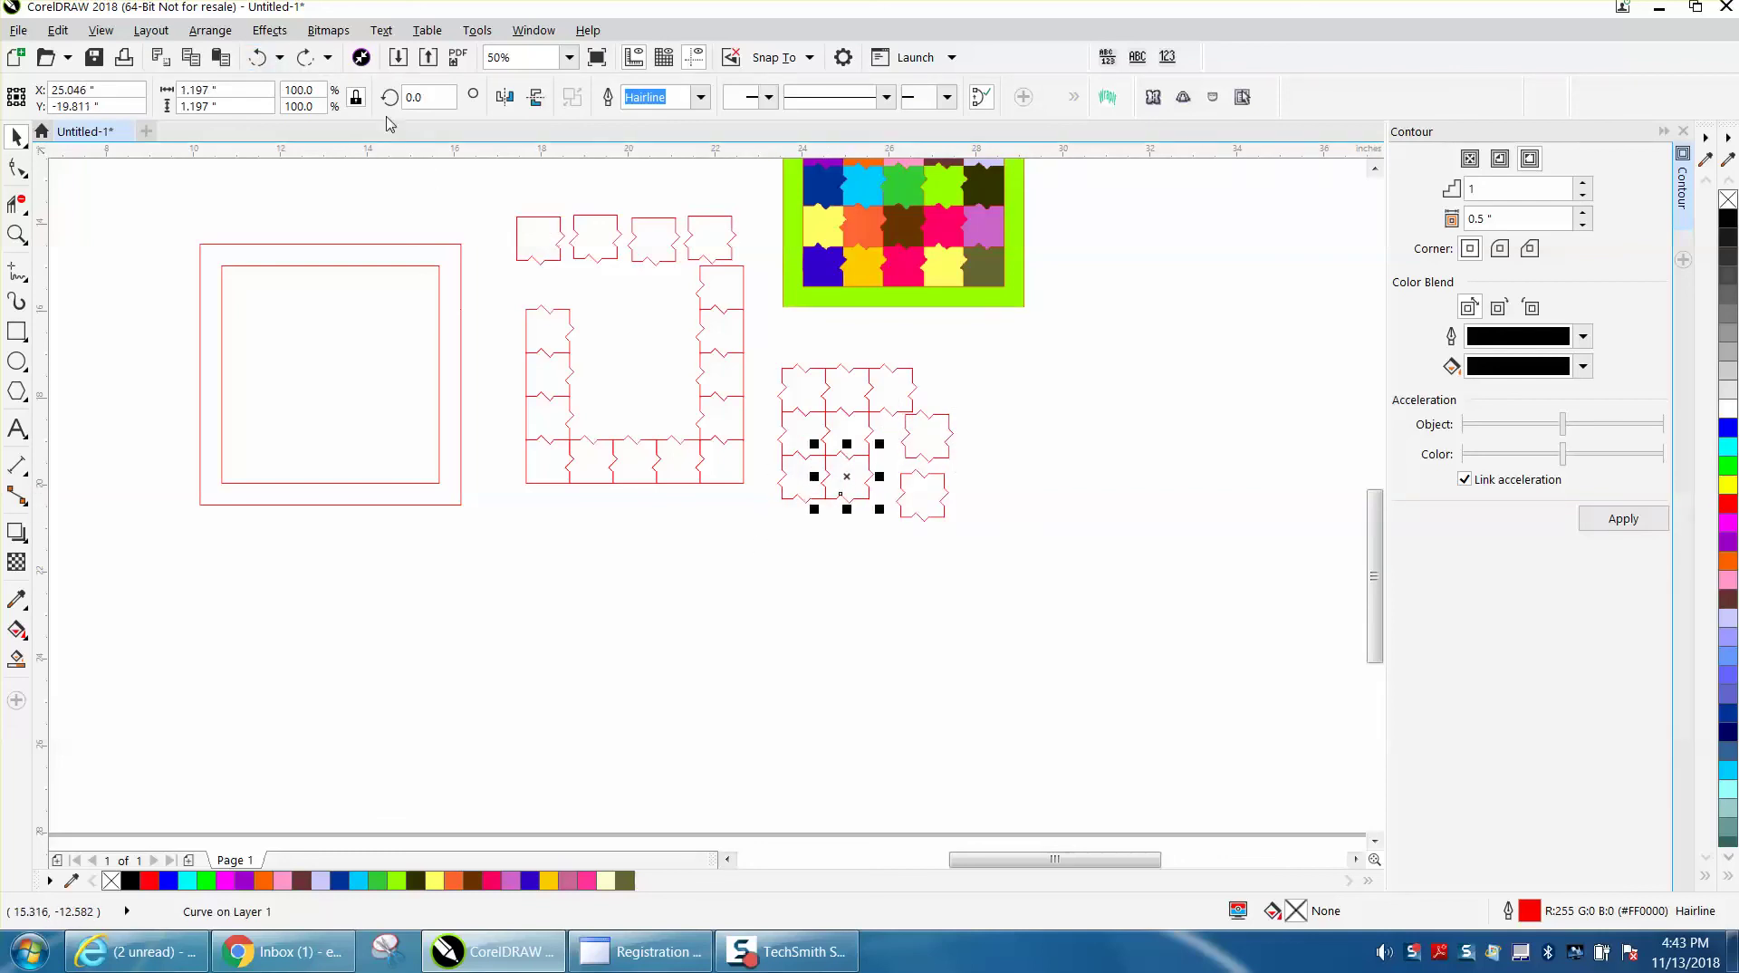
left_click(305, 59)
left_click(305, 59)
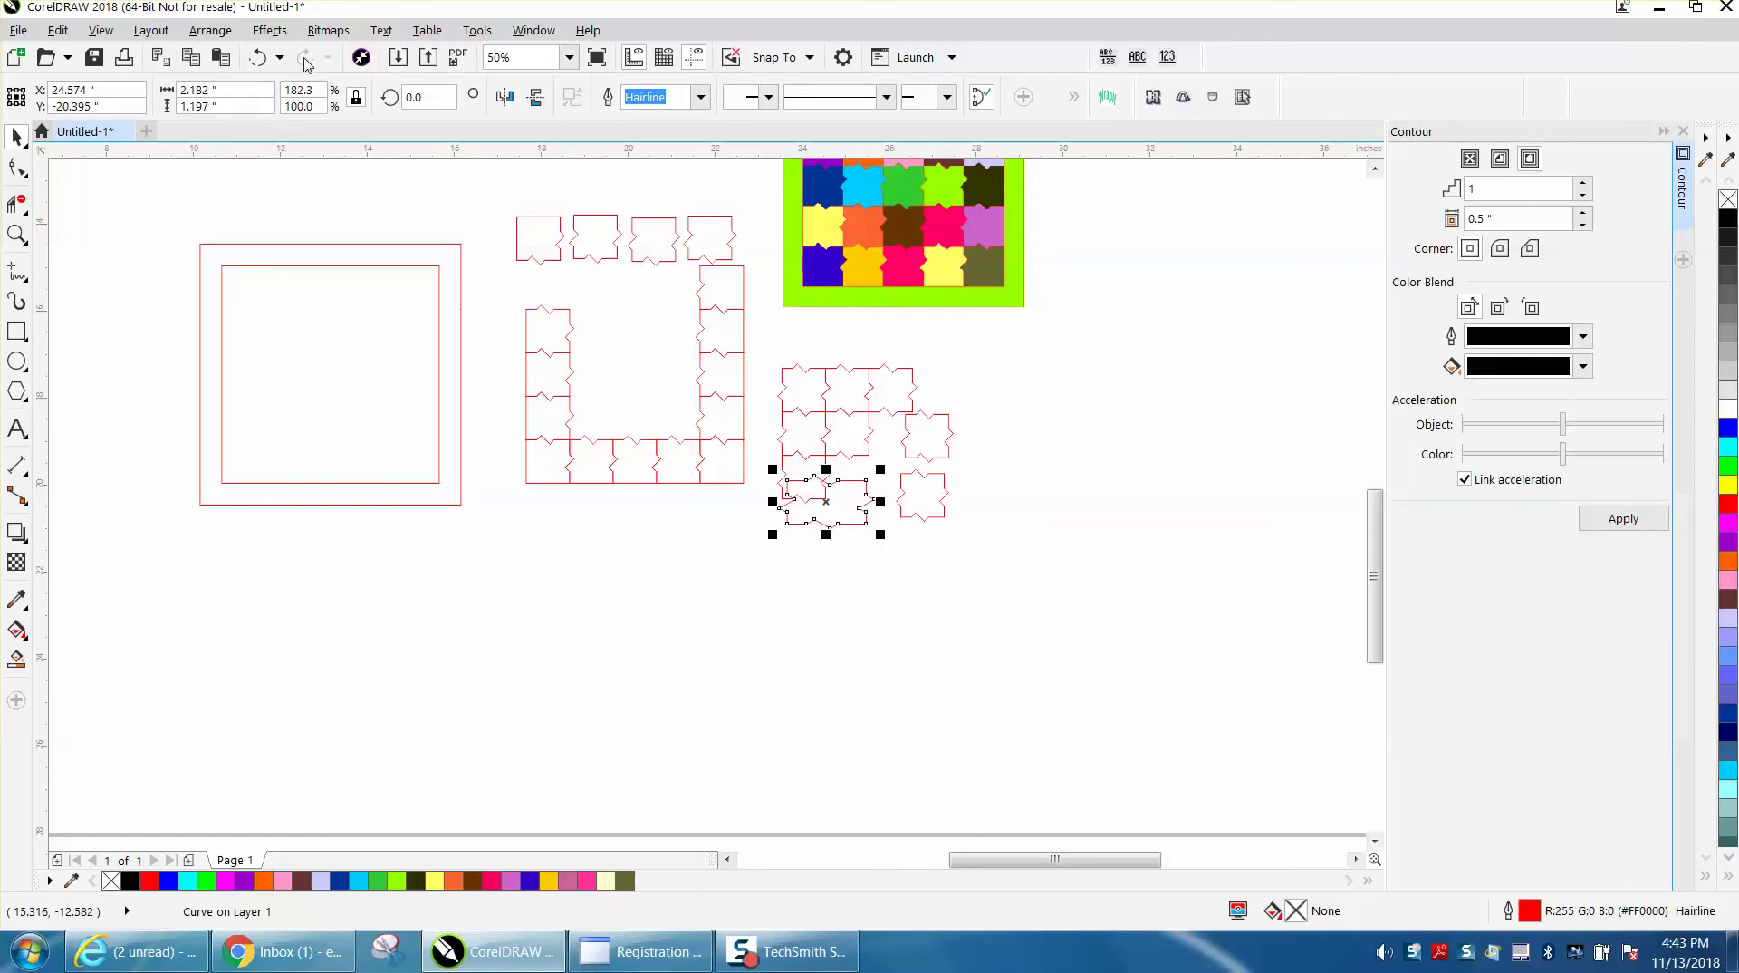
left_click(258, 57)
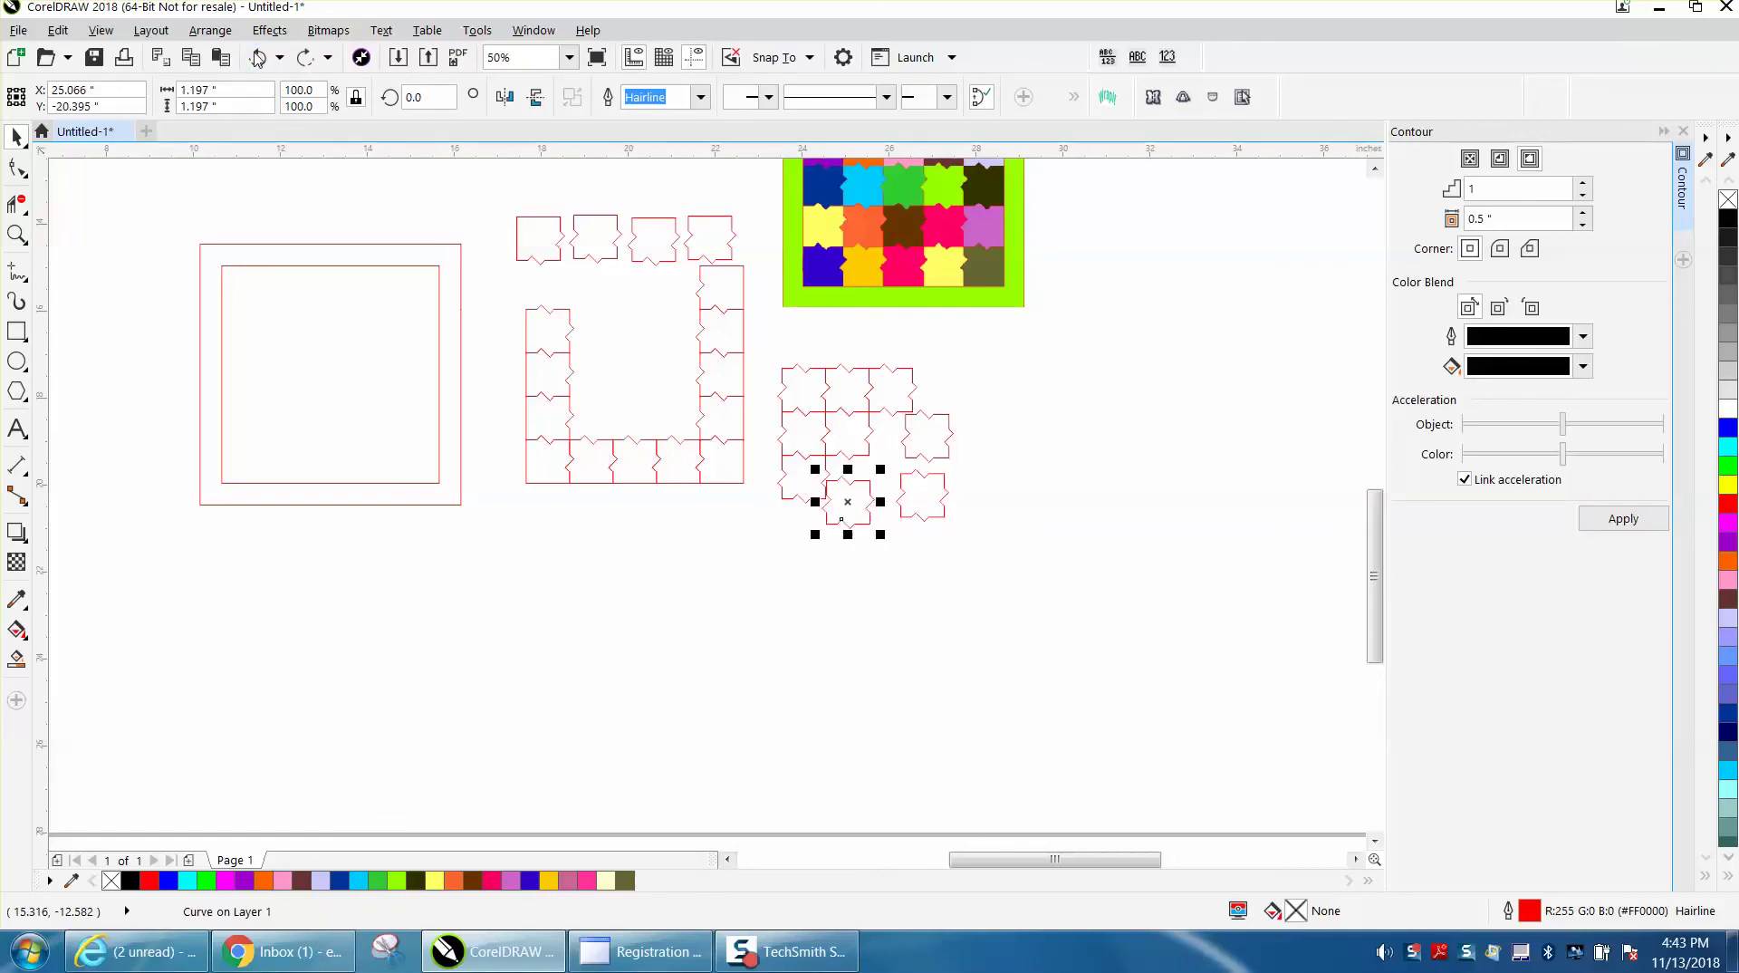
left_click(258, 57)
left_click(259, 57)
left_click(258, 57)
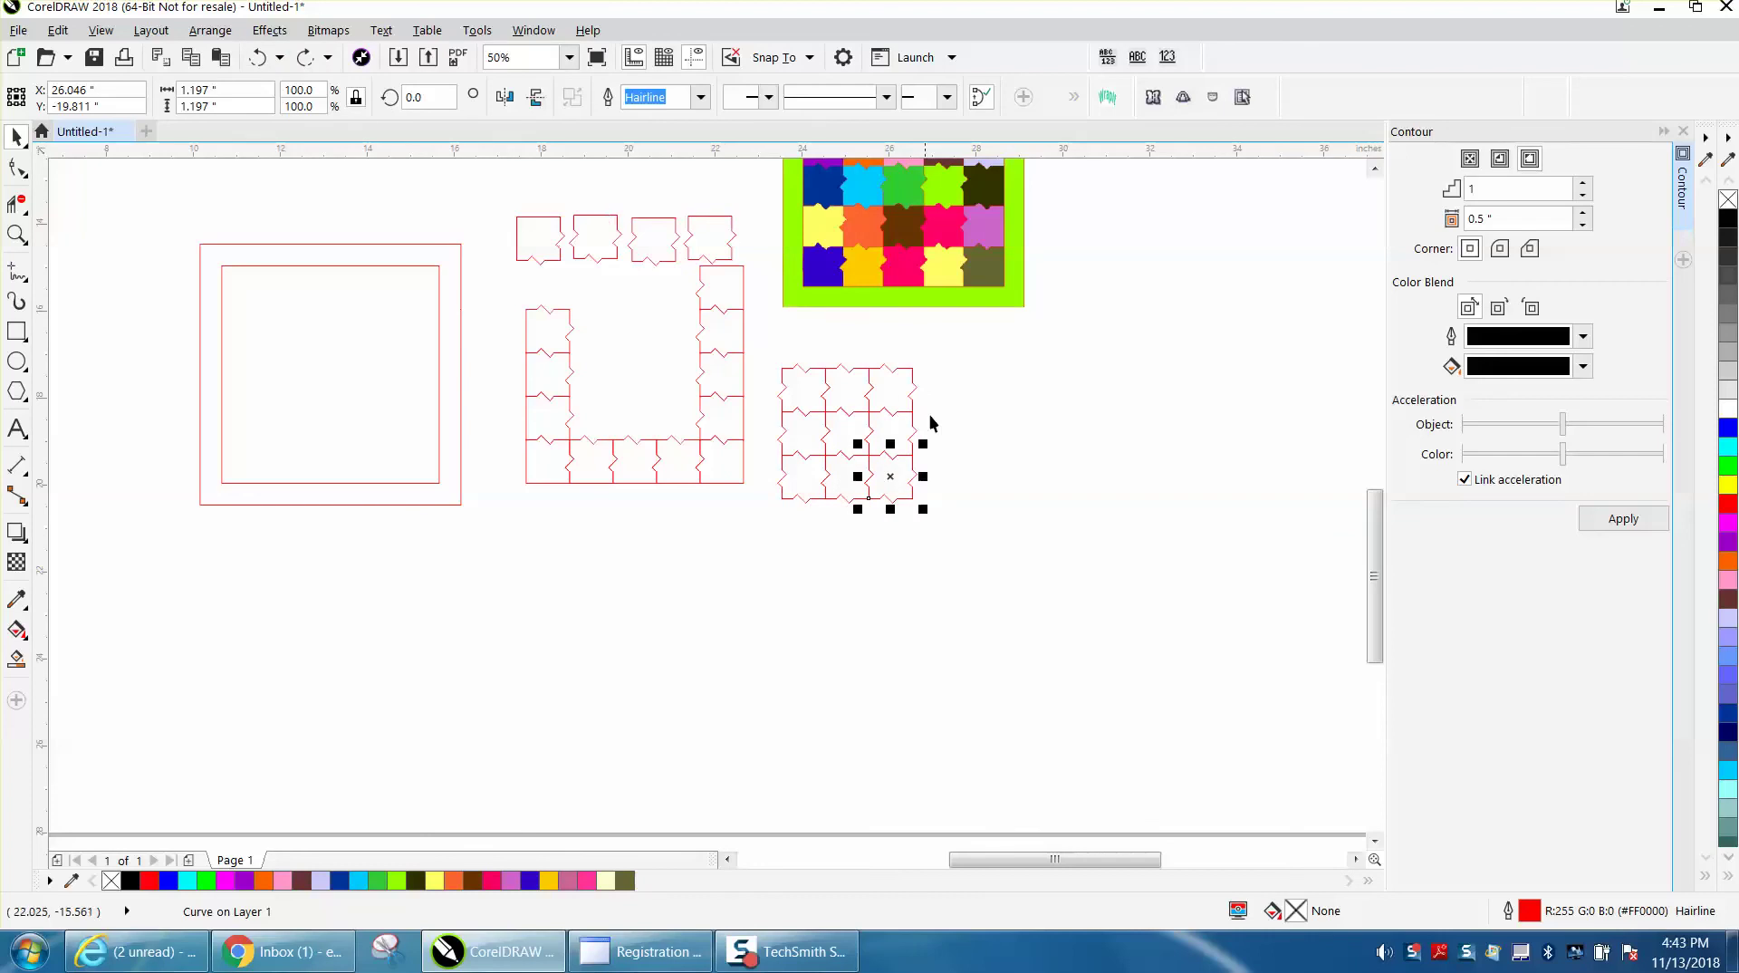
Examine the edges of the nine separated centre pieces and compare them with the pieces of the coloured puzzle
left_click(16, 233)
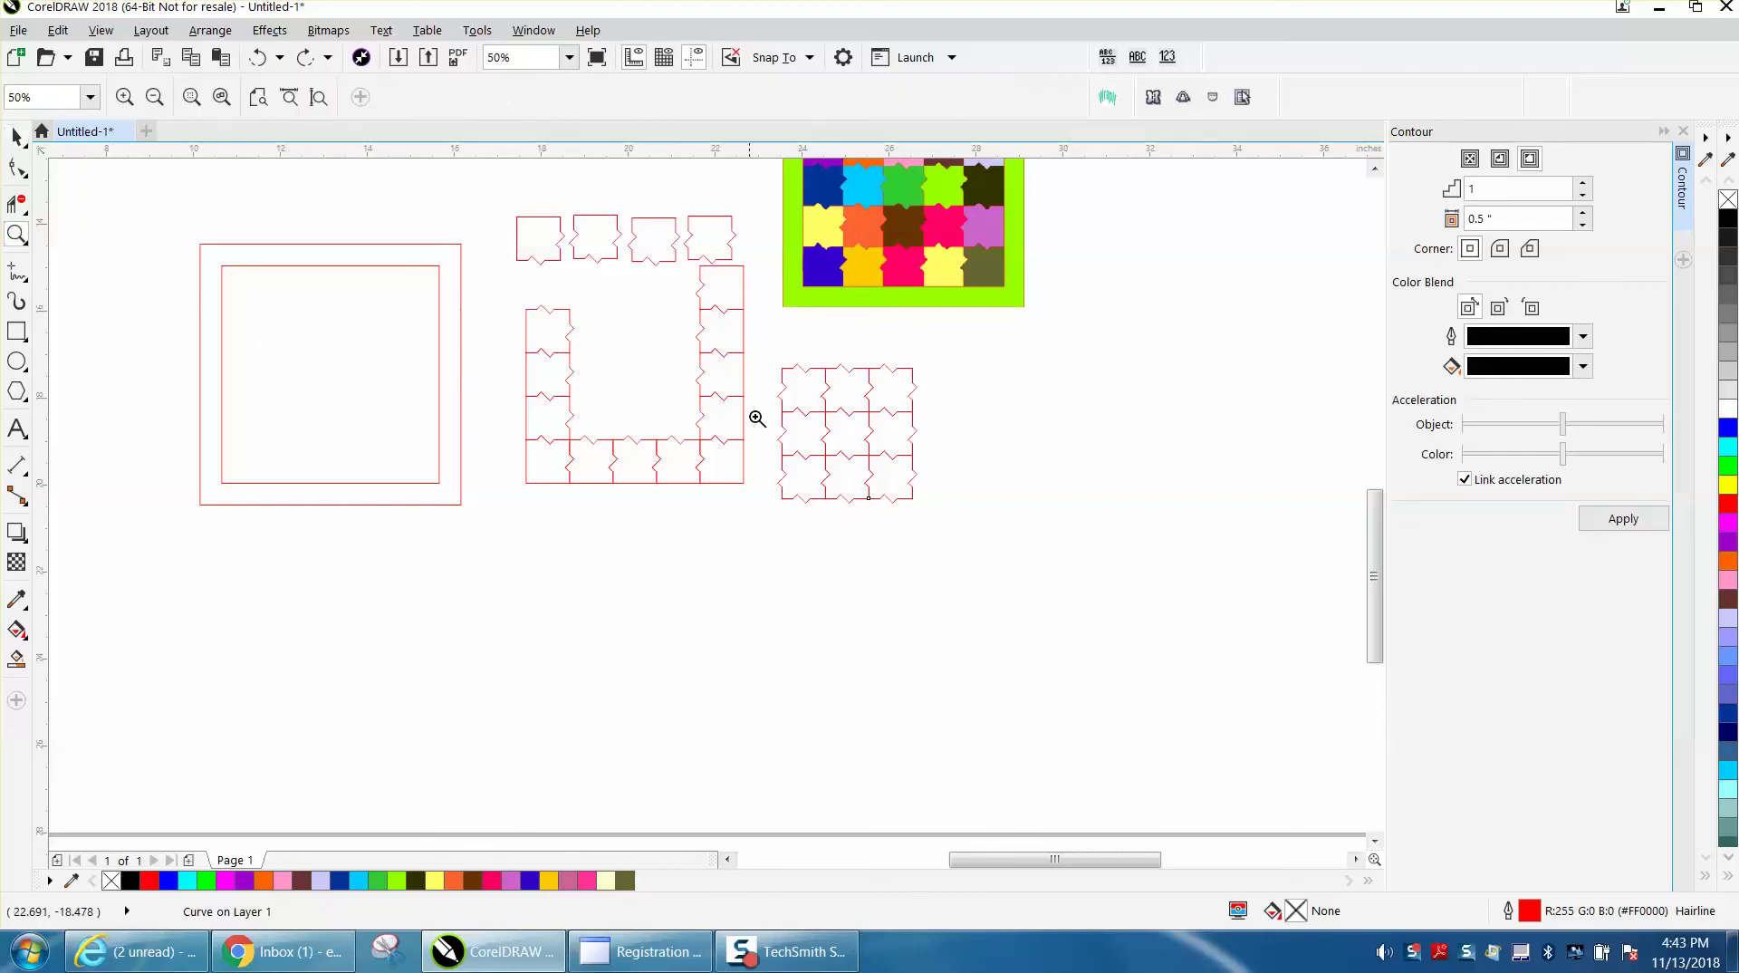
left_click_drag(762, 364, 920, 508)
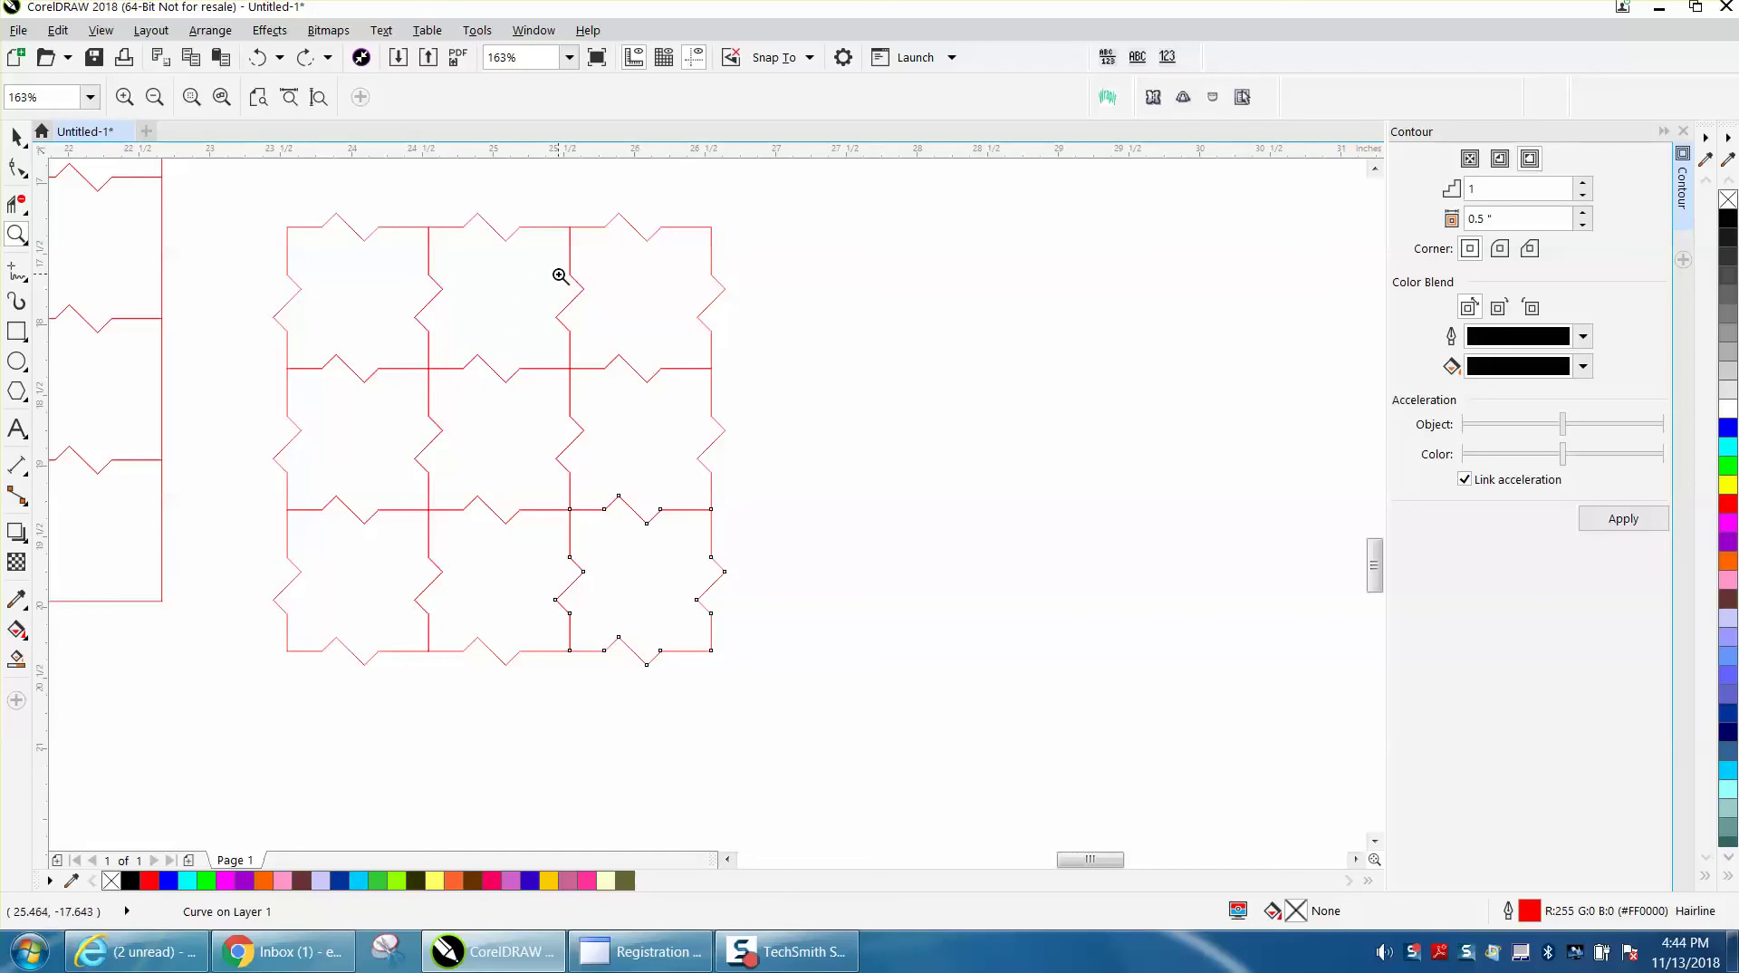
scroll(584, 304, "down", 3)
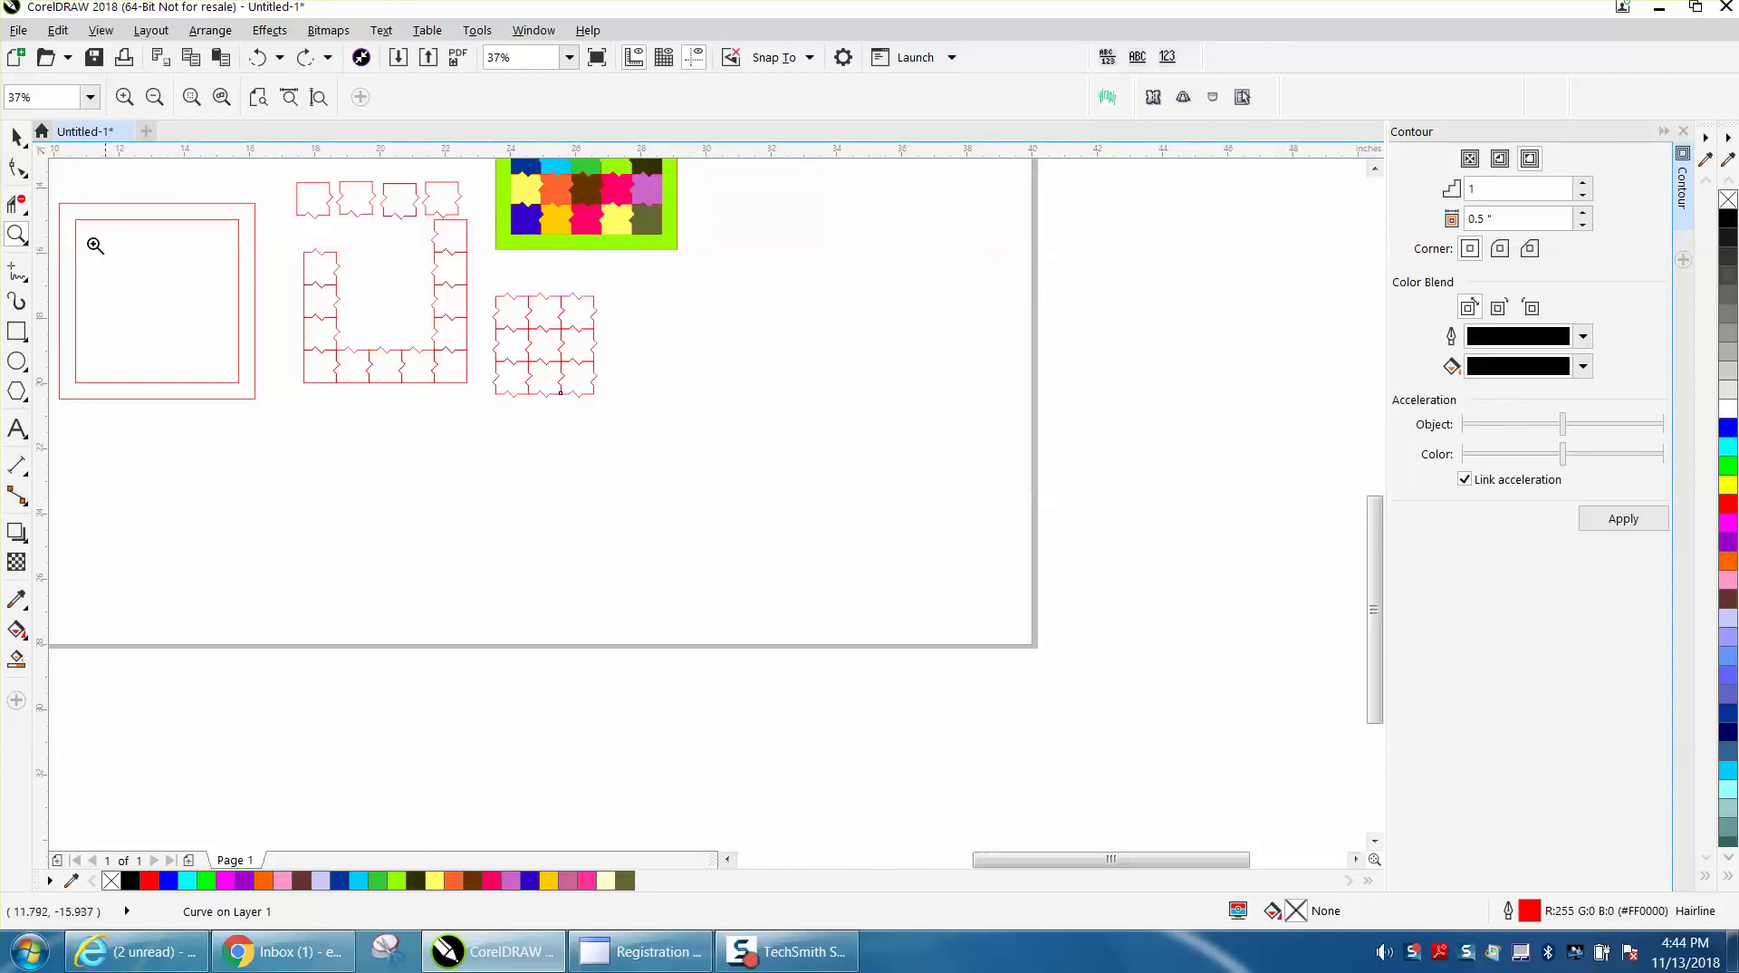
left_click_drag(495, 283, 711, 418)
scroll(727, 419, "down", 1)
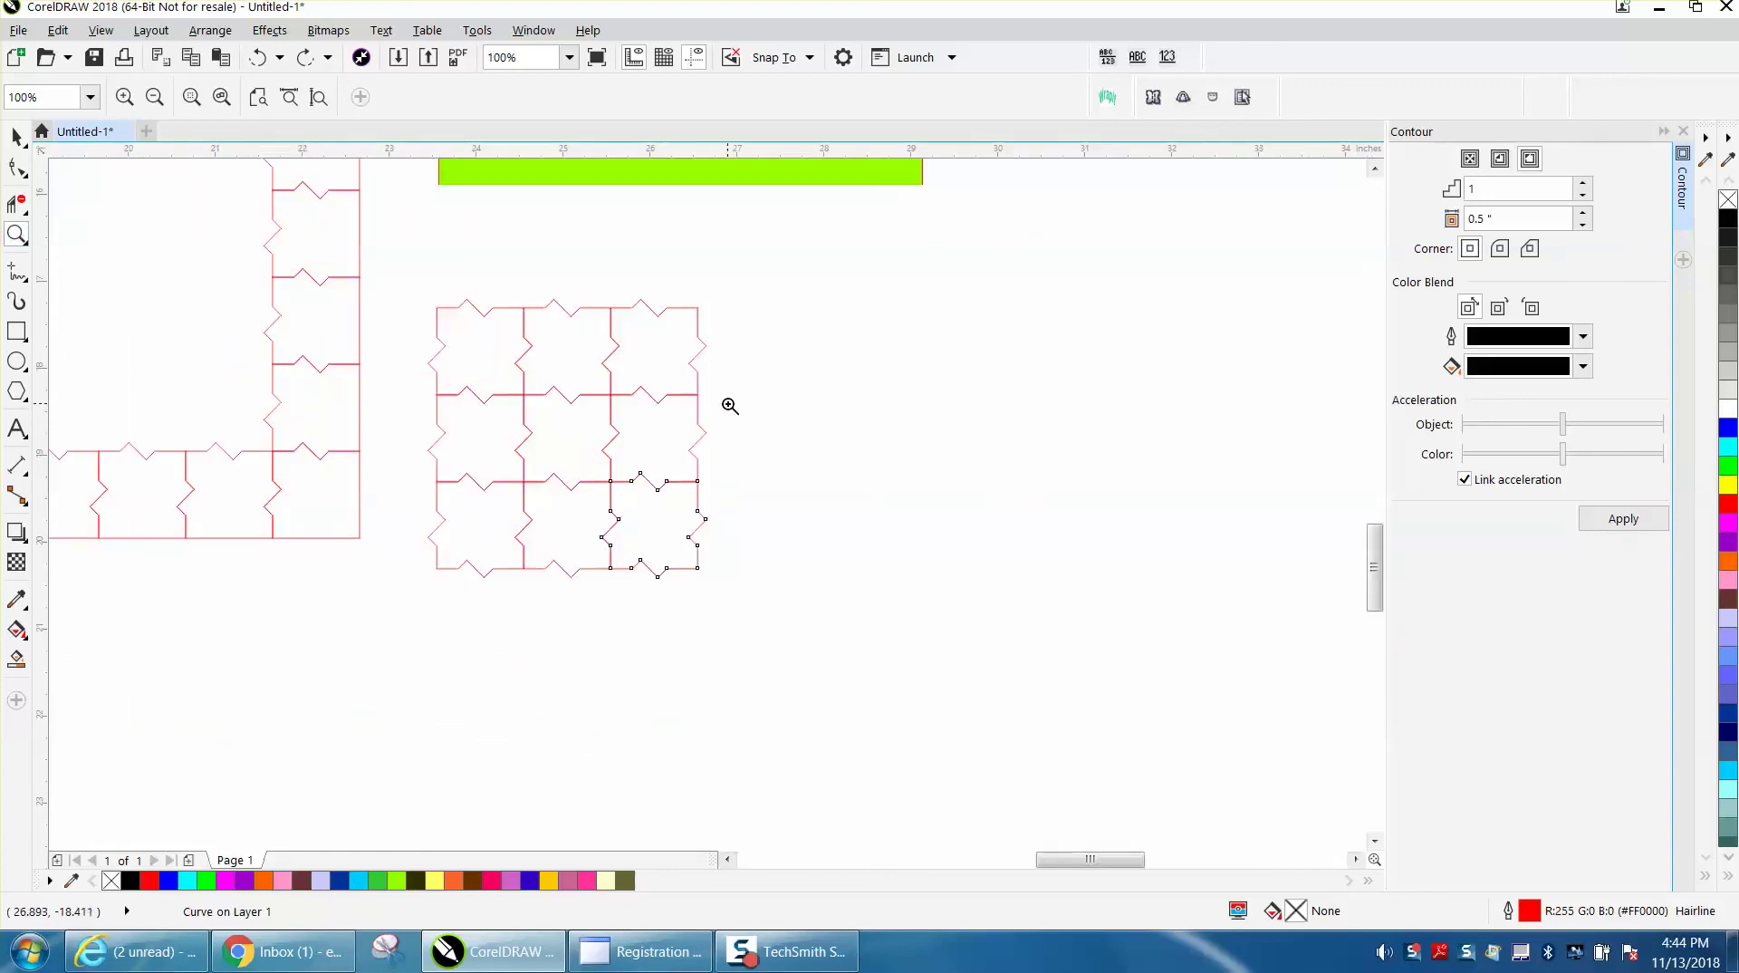
scroll(729, 403, "down", 1)
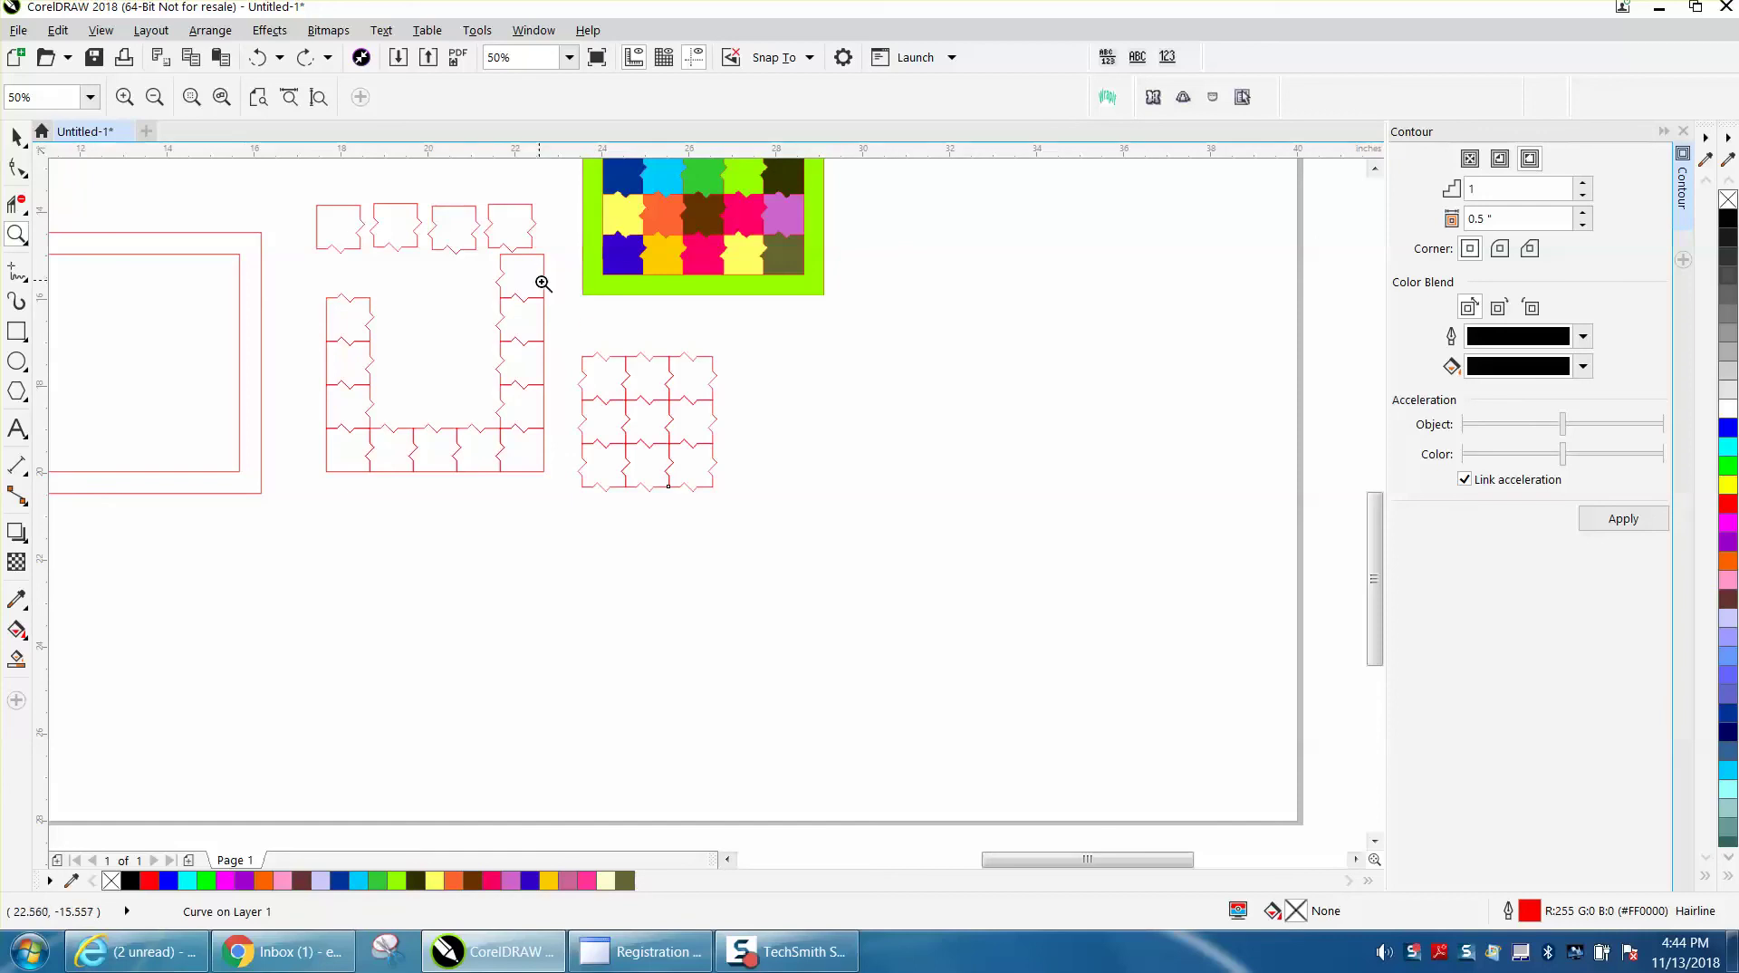
left_click_drag(562, 329, 777, 497)
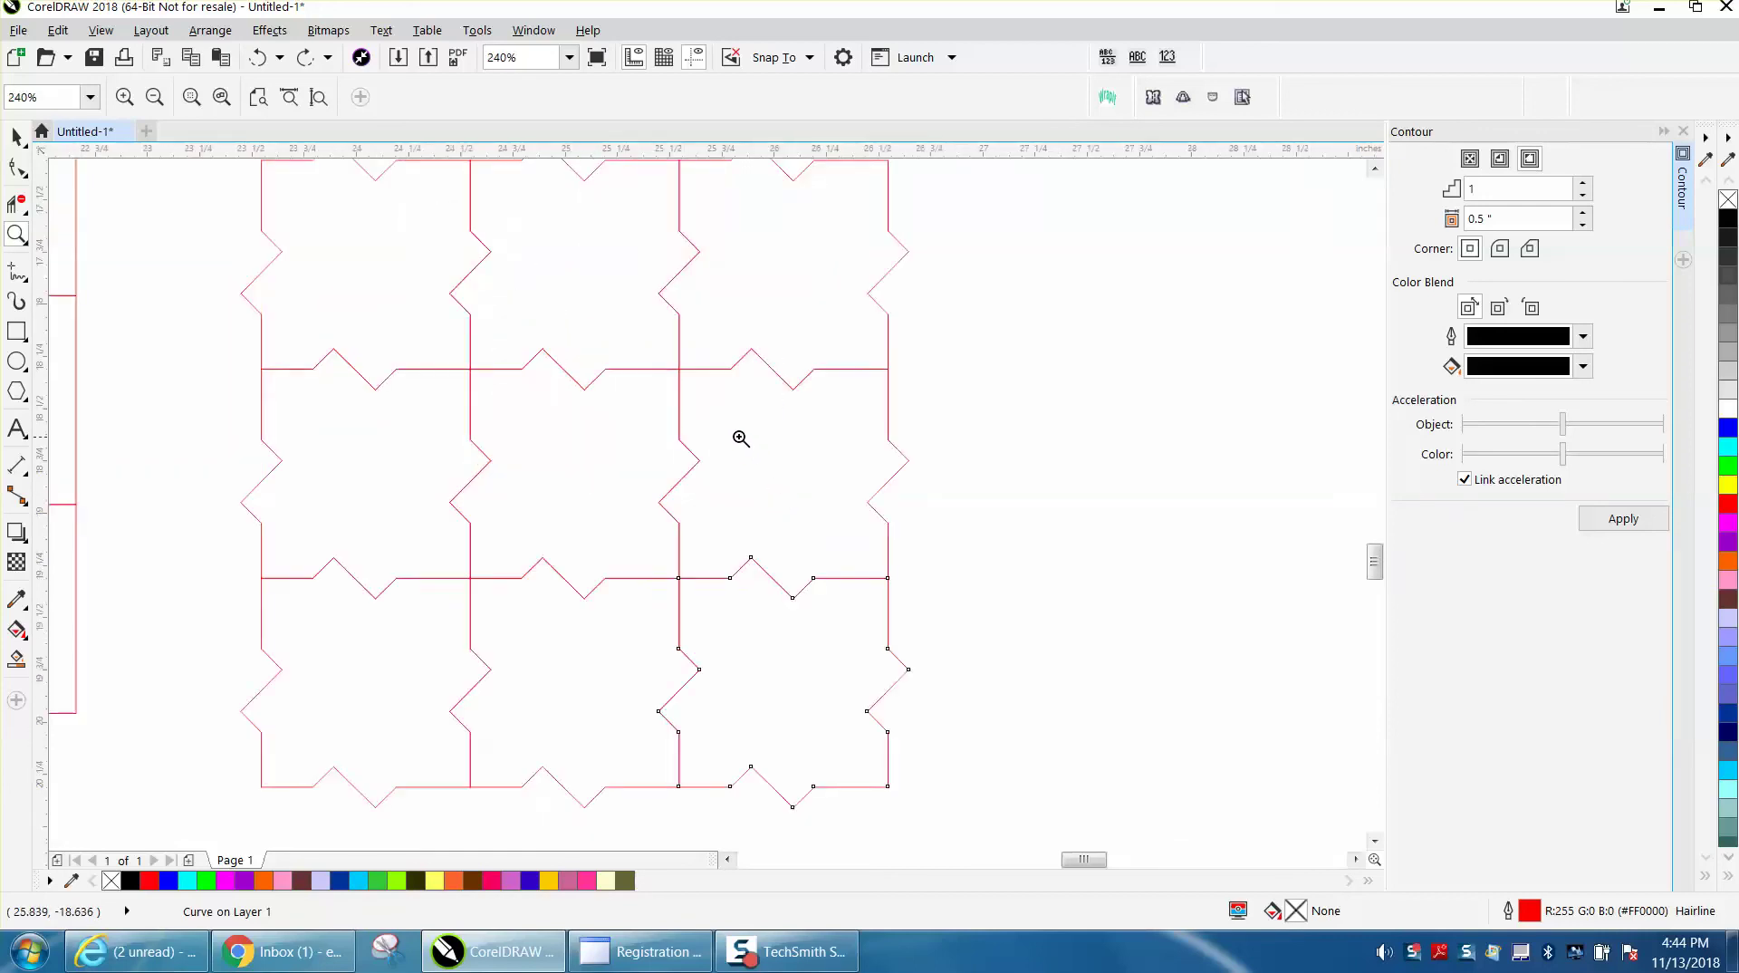
scroll(752, 454, "down", 4)
scroll(758, 405, "down", 2)
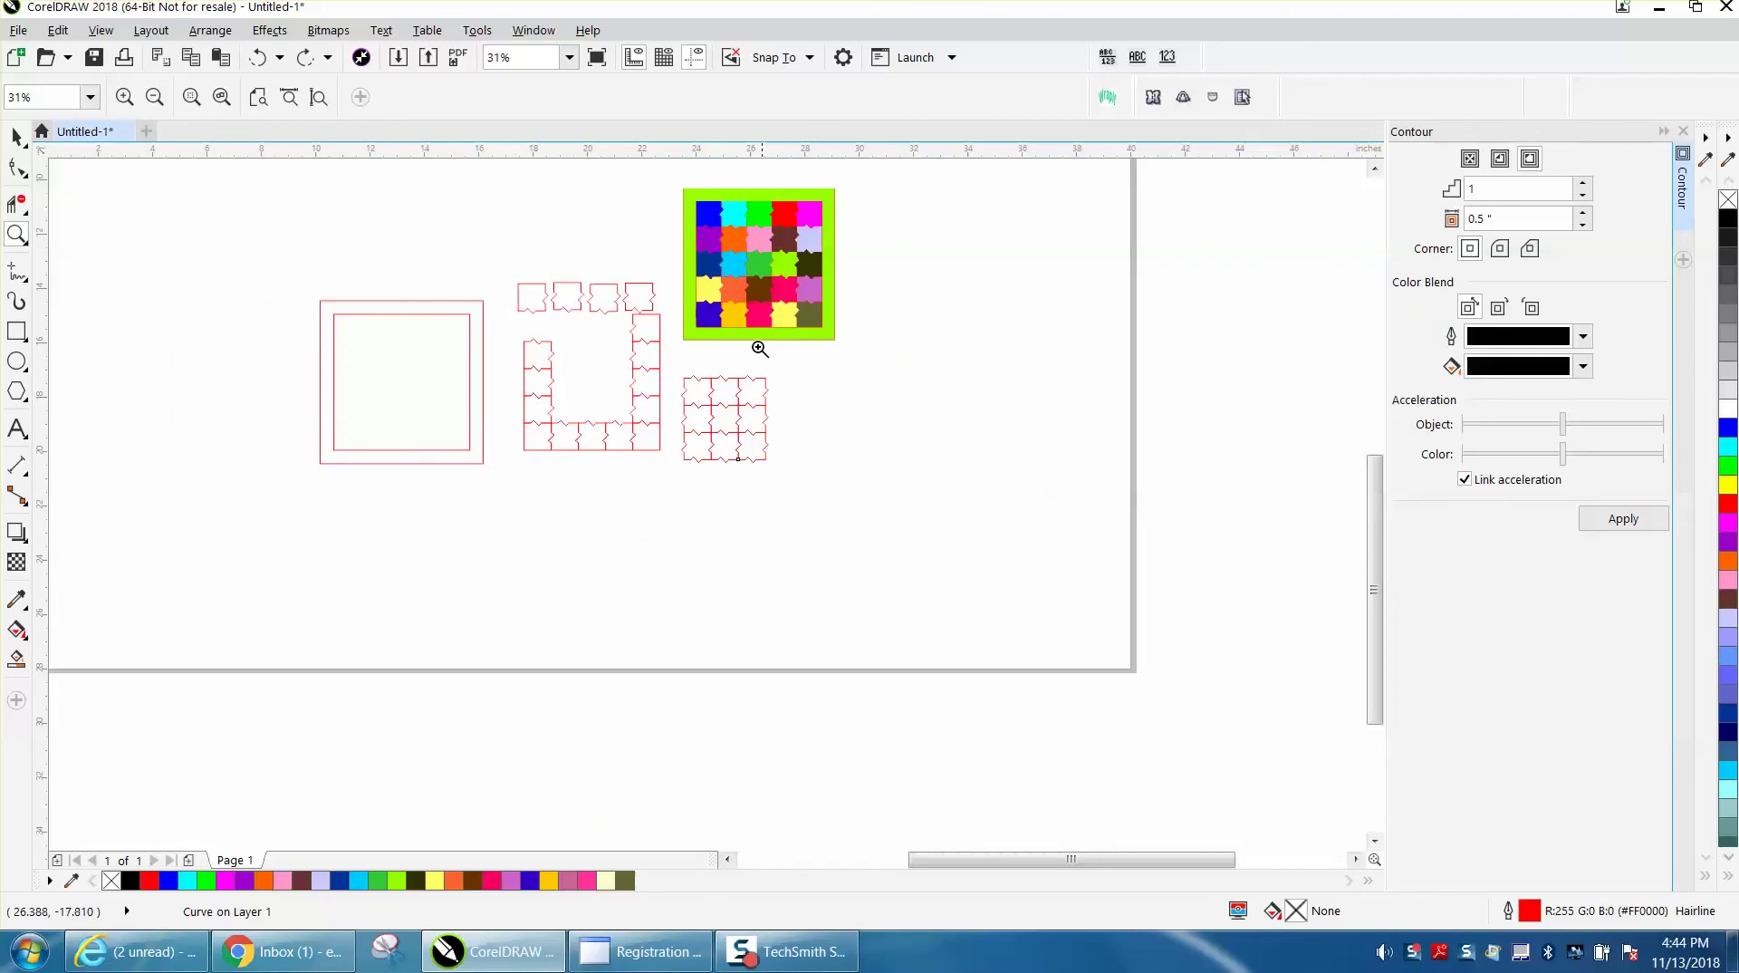
left_click_drag(686, 185, 885, 344)
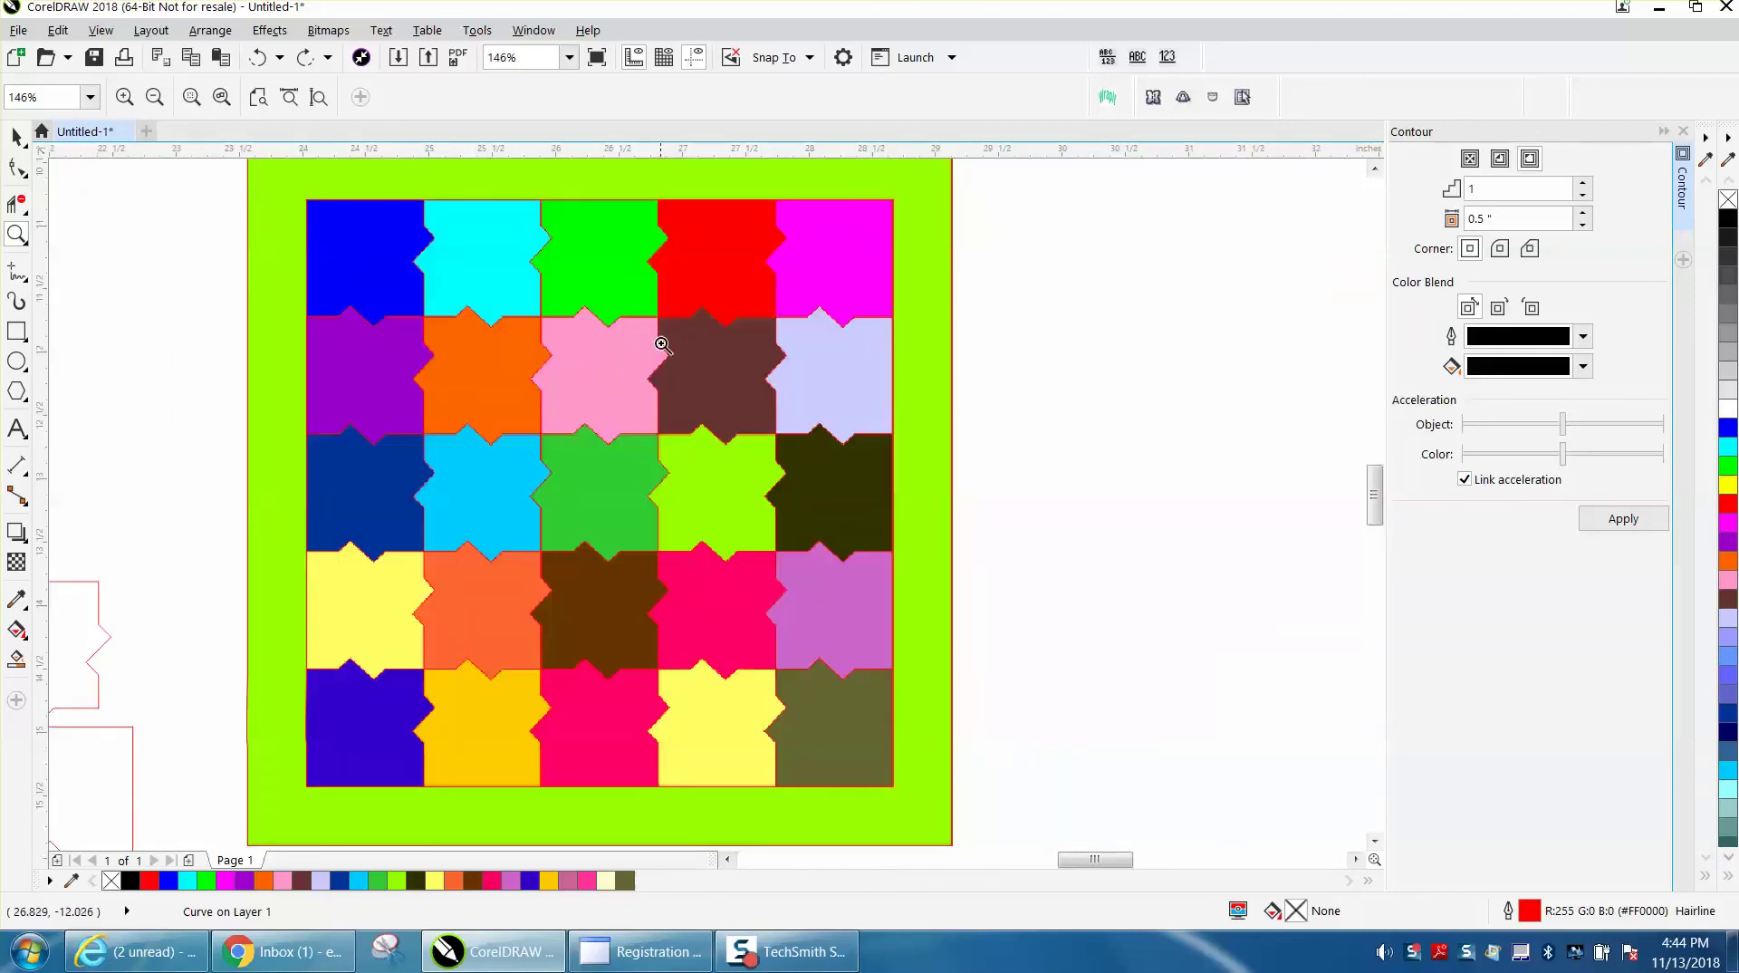
scroll(704, 337, "down", 2)
scroll(707, 336, "down", 2)
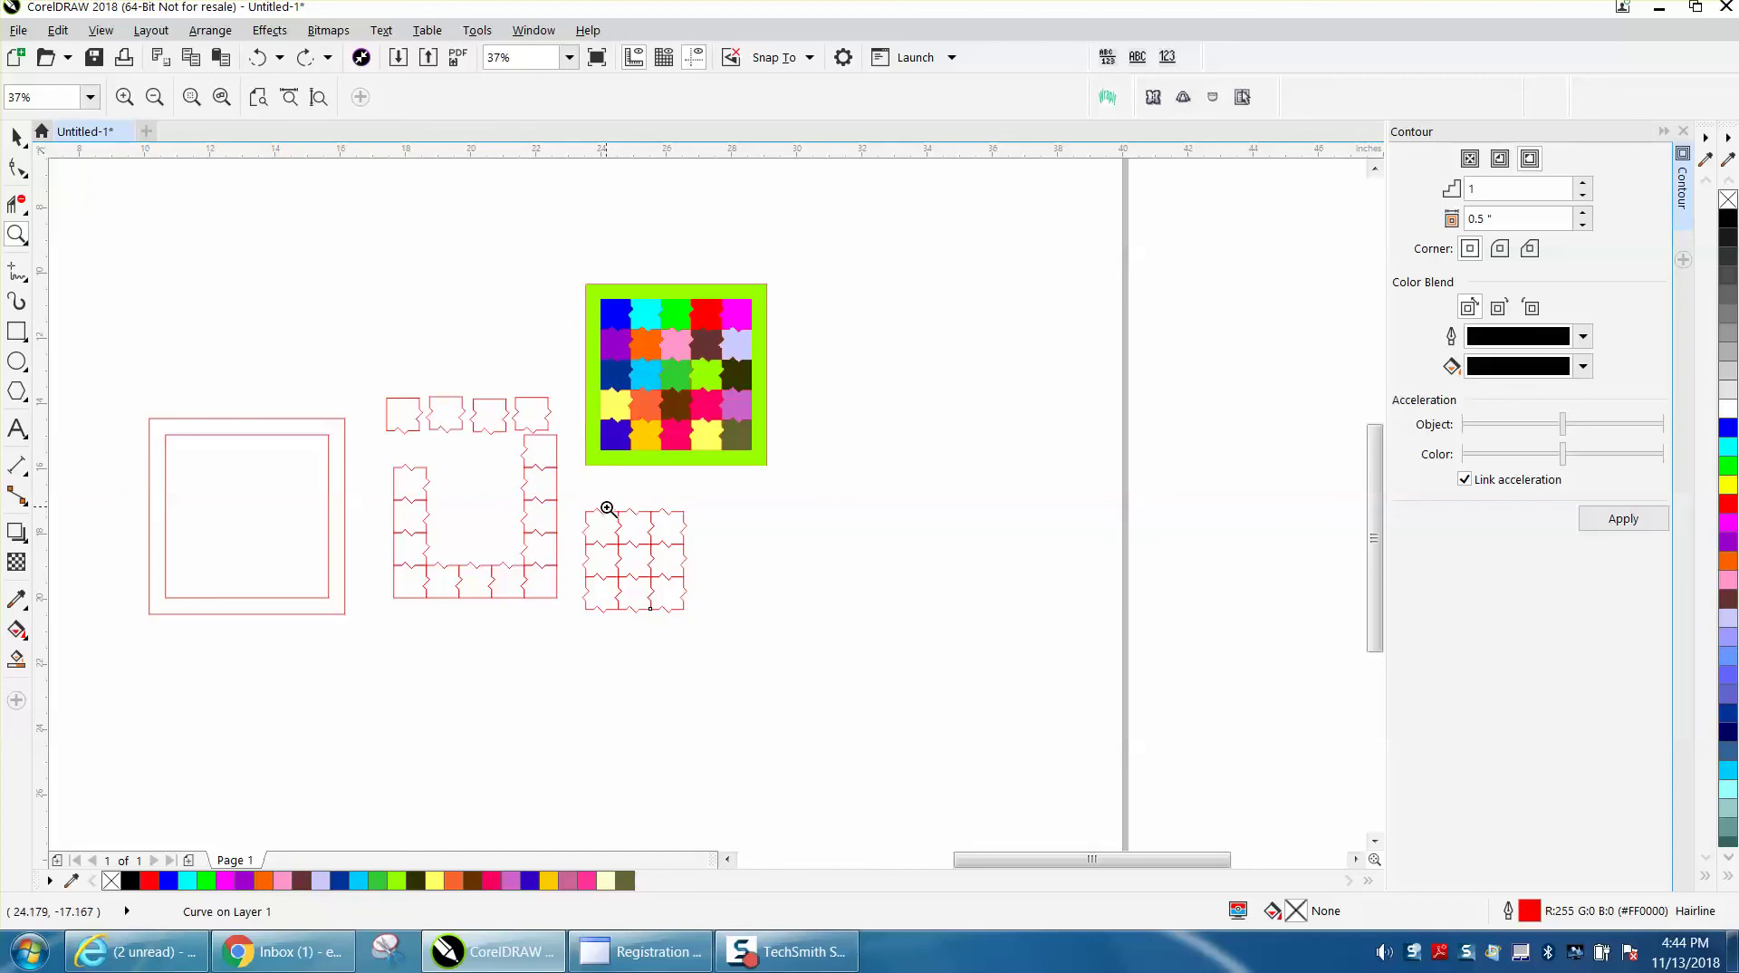
left_click(727, 507)
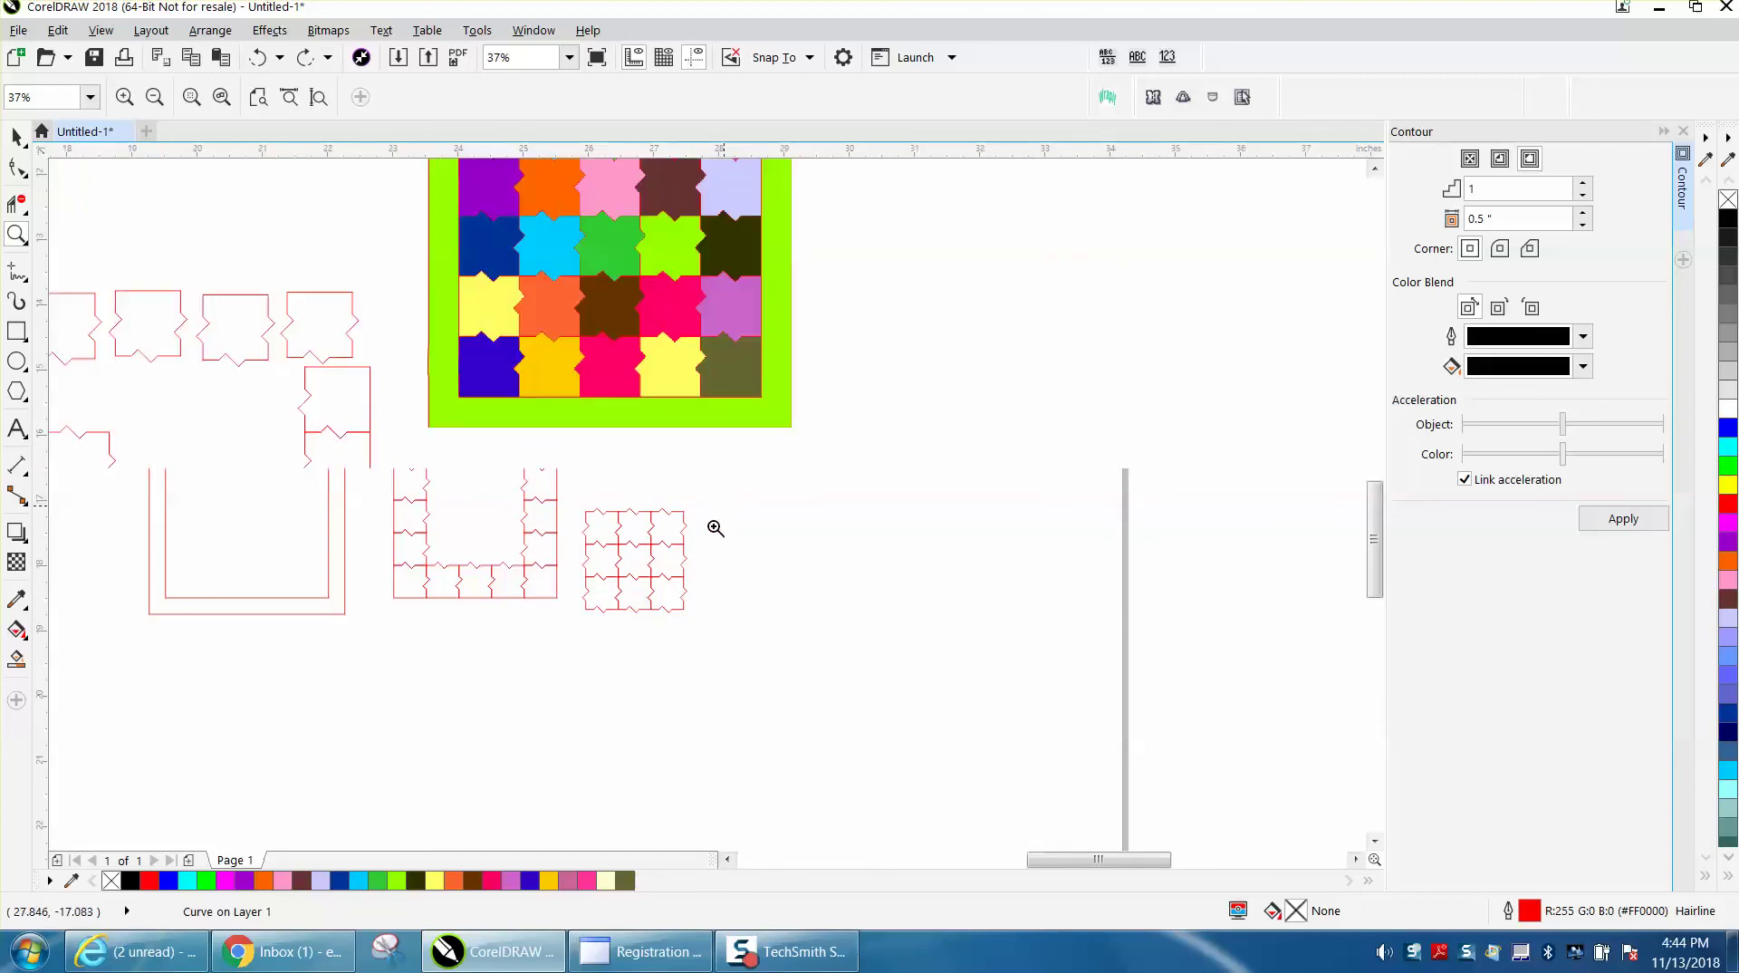
Move the two lower pieces in the right column of the three-by-three block 7 inches to the right
left_click(11, 138)
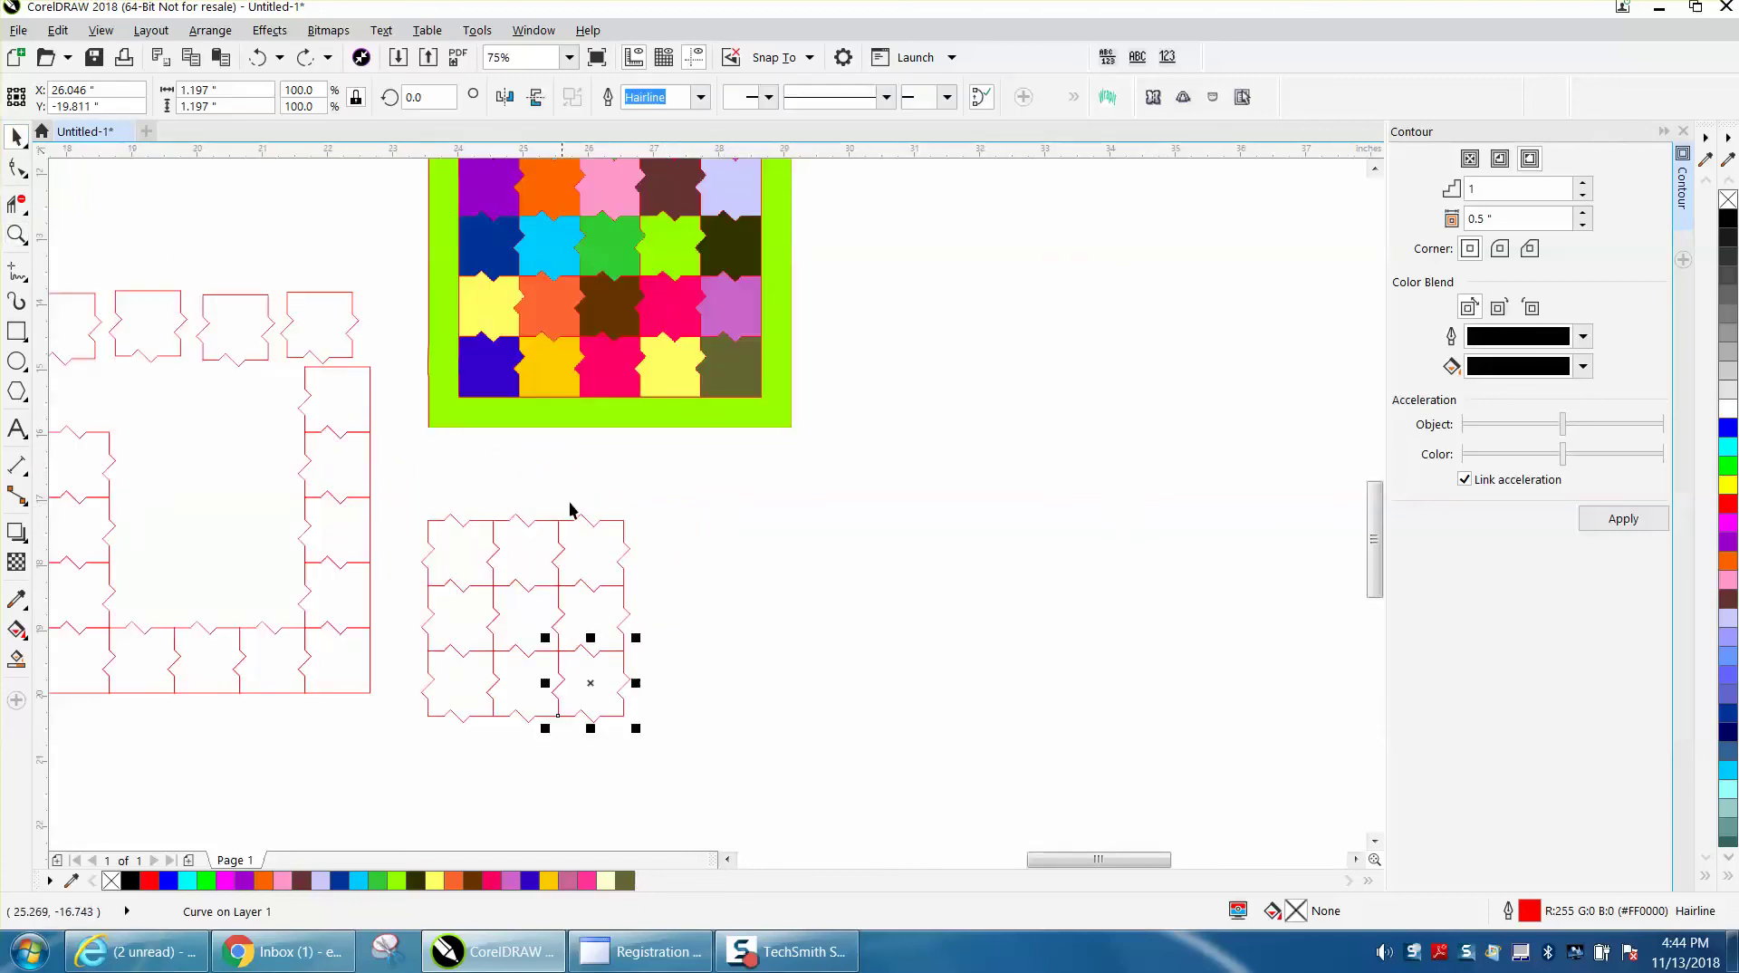
key("Right")
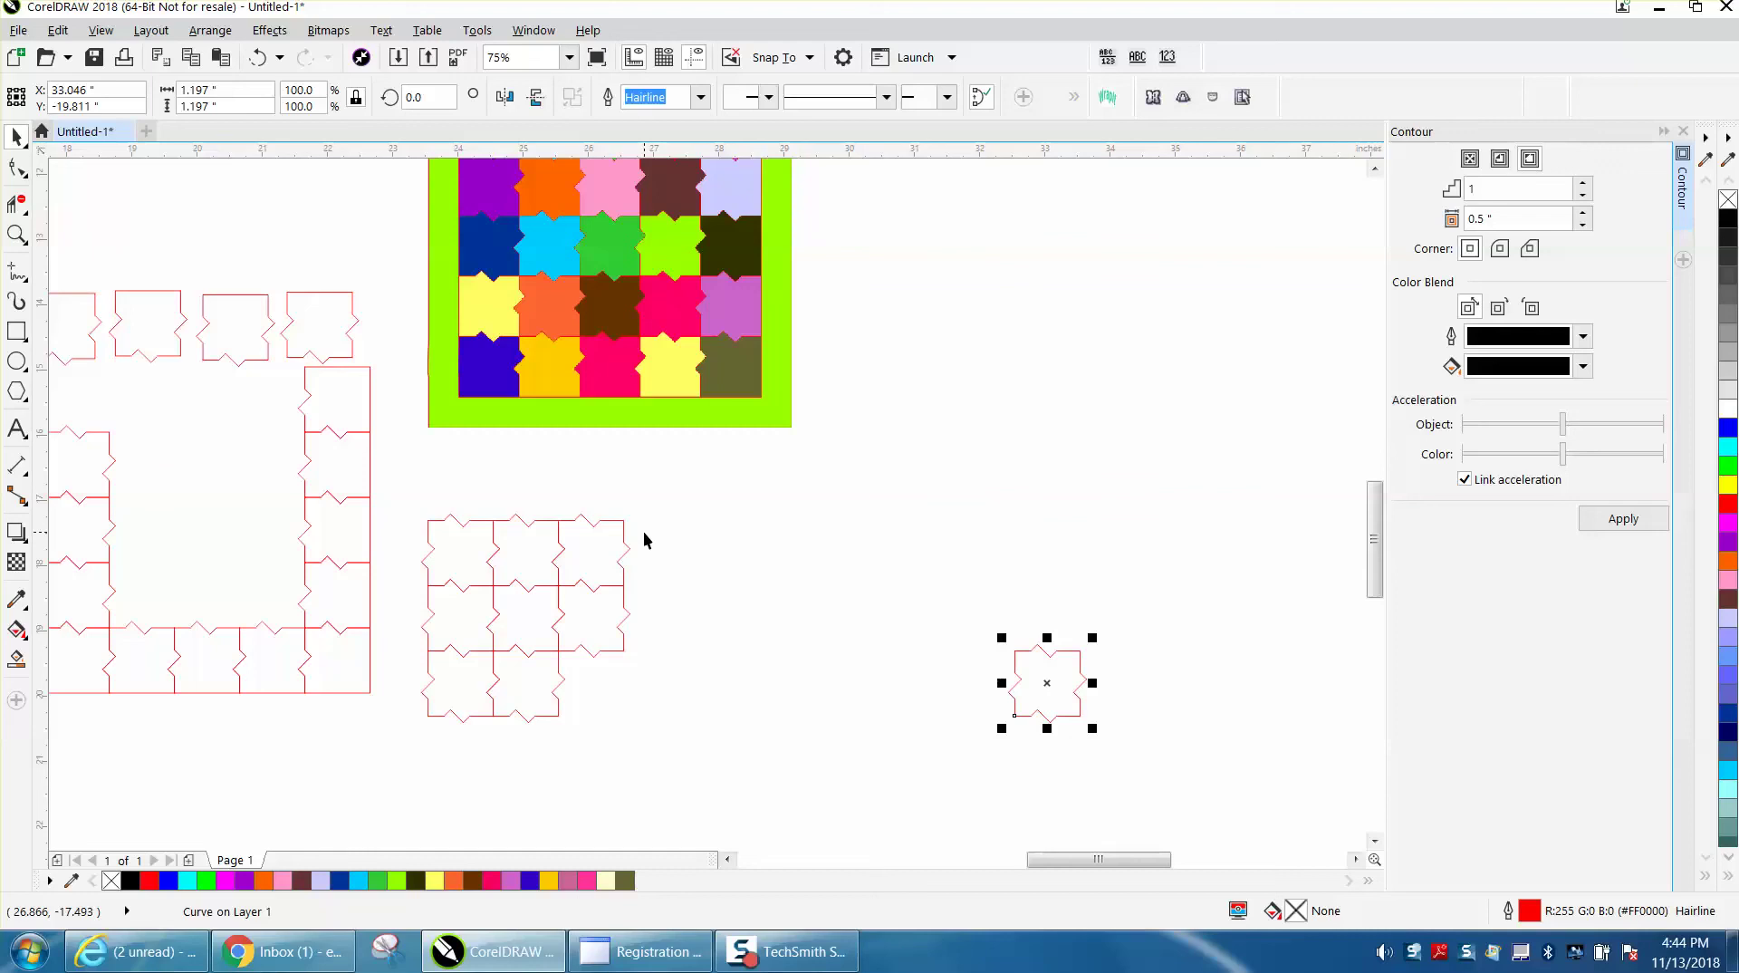
left_click(623, 636)
key("Right")
Set the nudge distance to 1 inch and move the upper separated piece down exactly onto the lower one
left_click(831, 547)
left_click_drag(684, 98, 525, 98)
type("1")
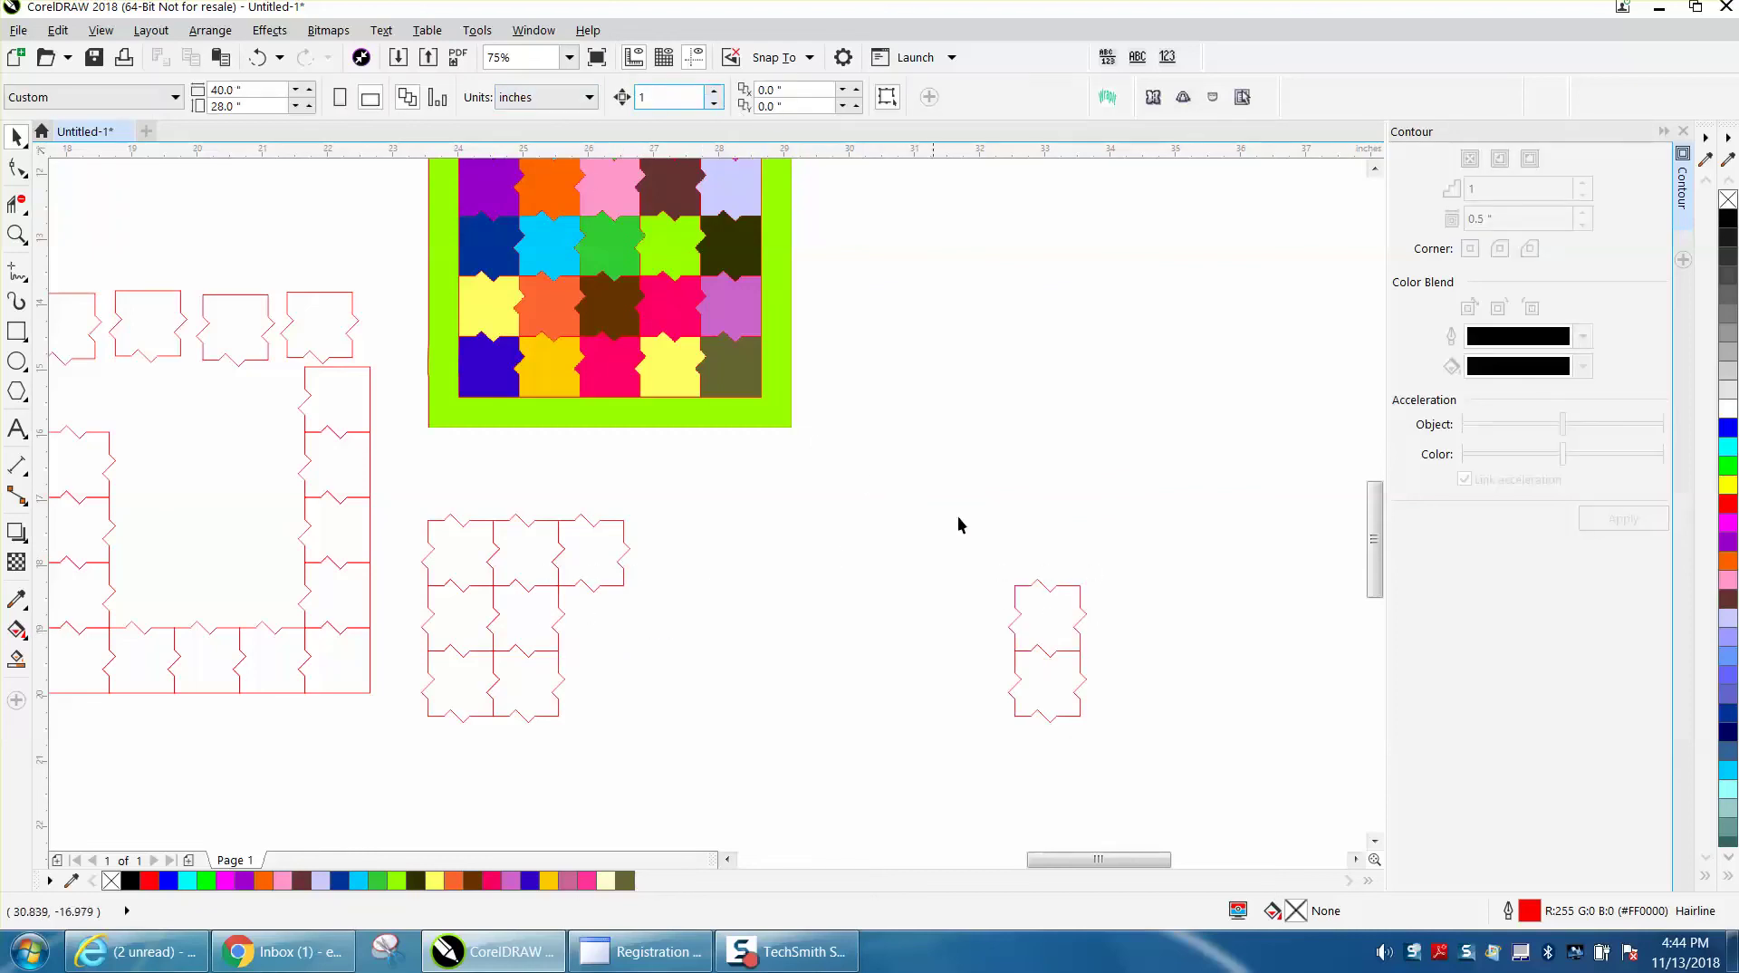
left_click(1075, 587)
key("Down")
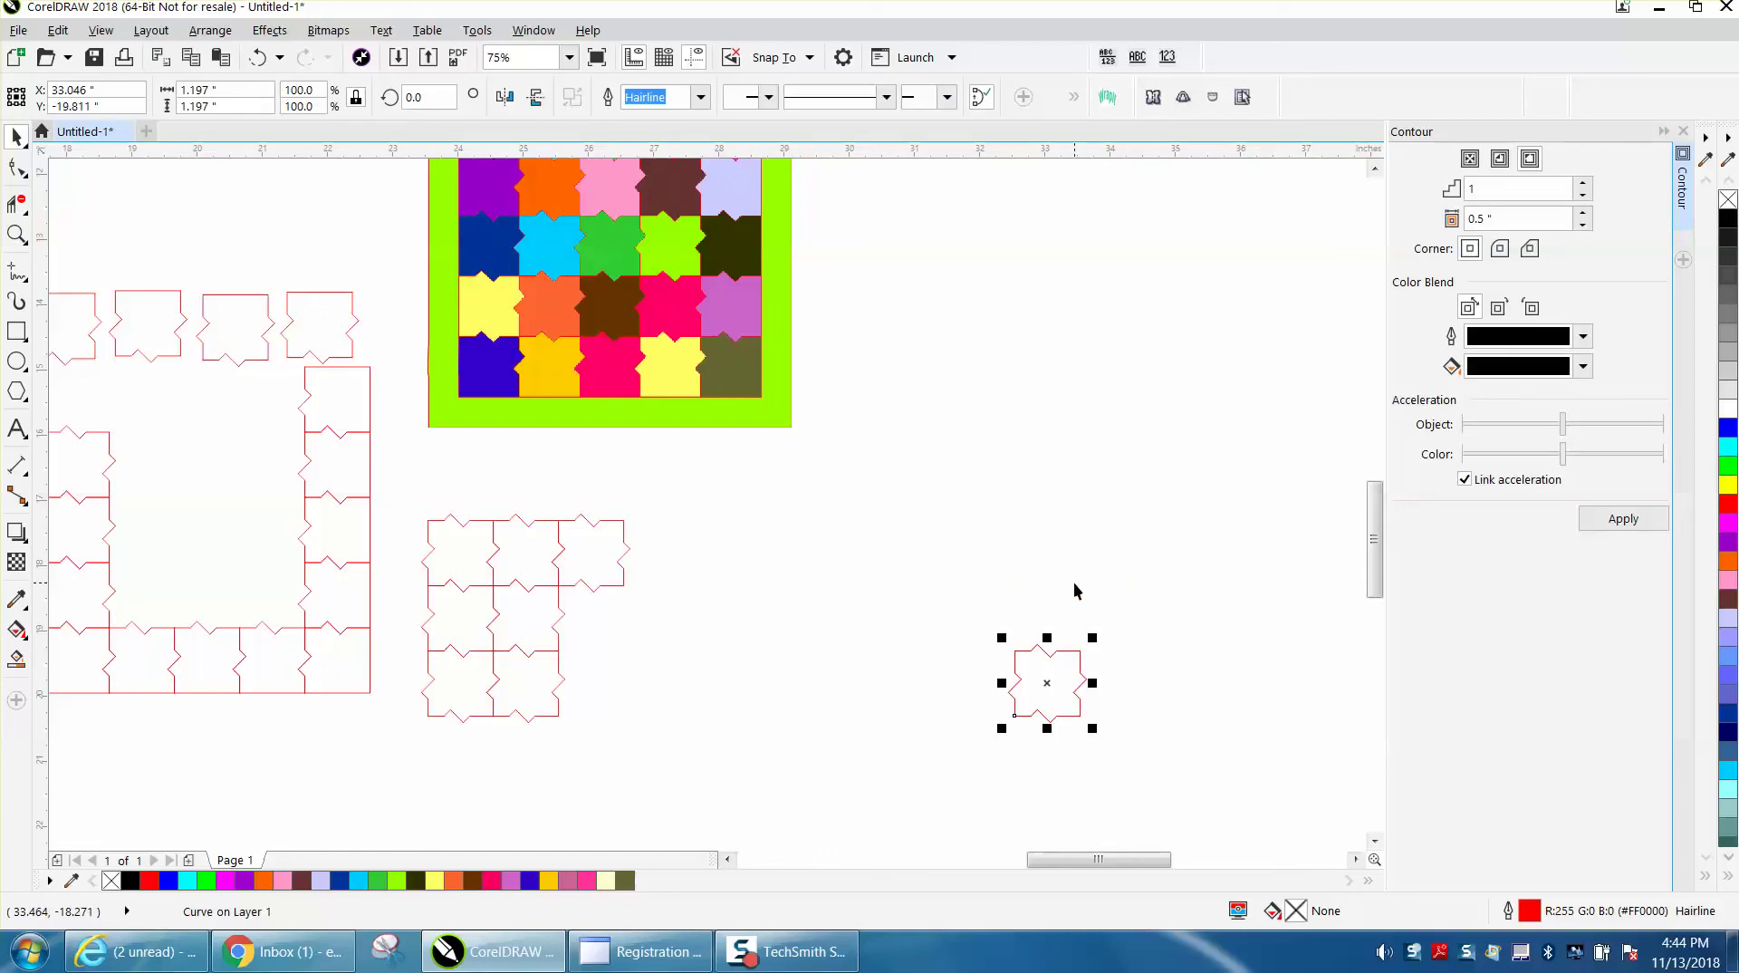
Shift one of the two overlaid pieces left to check the fit and place it beside the other with a small gap
left_click(16, 234)
left_click_drag(940, 590, 1169, 779)
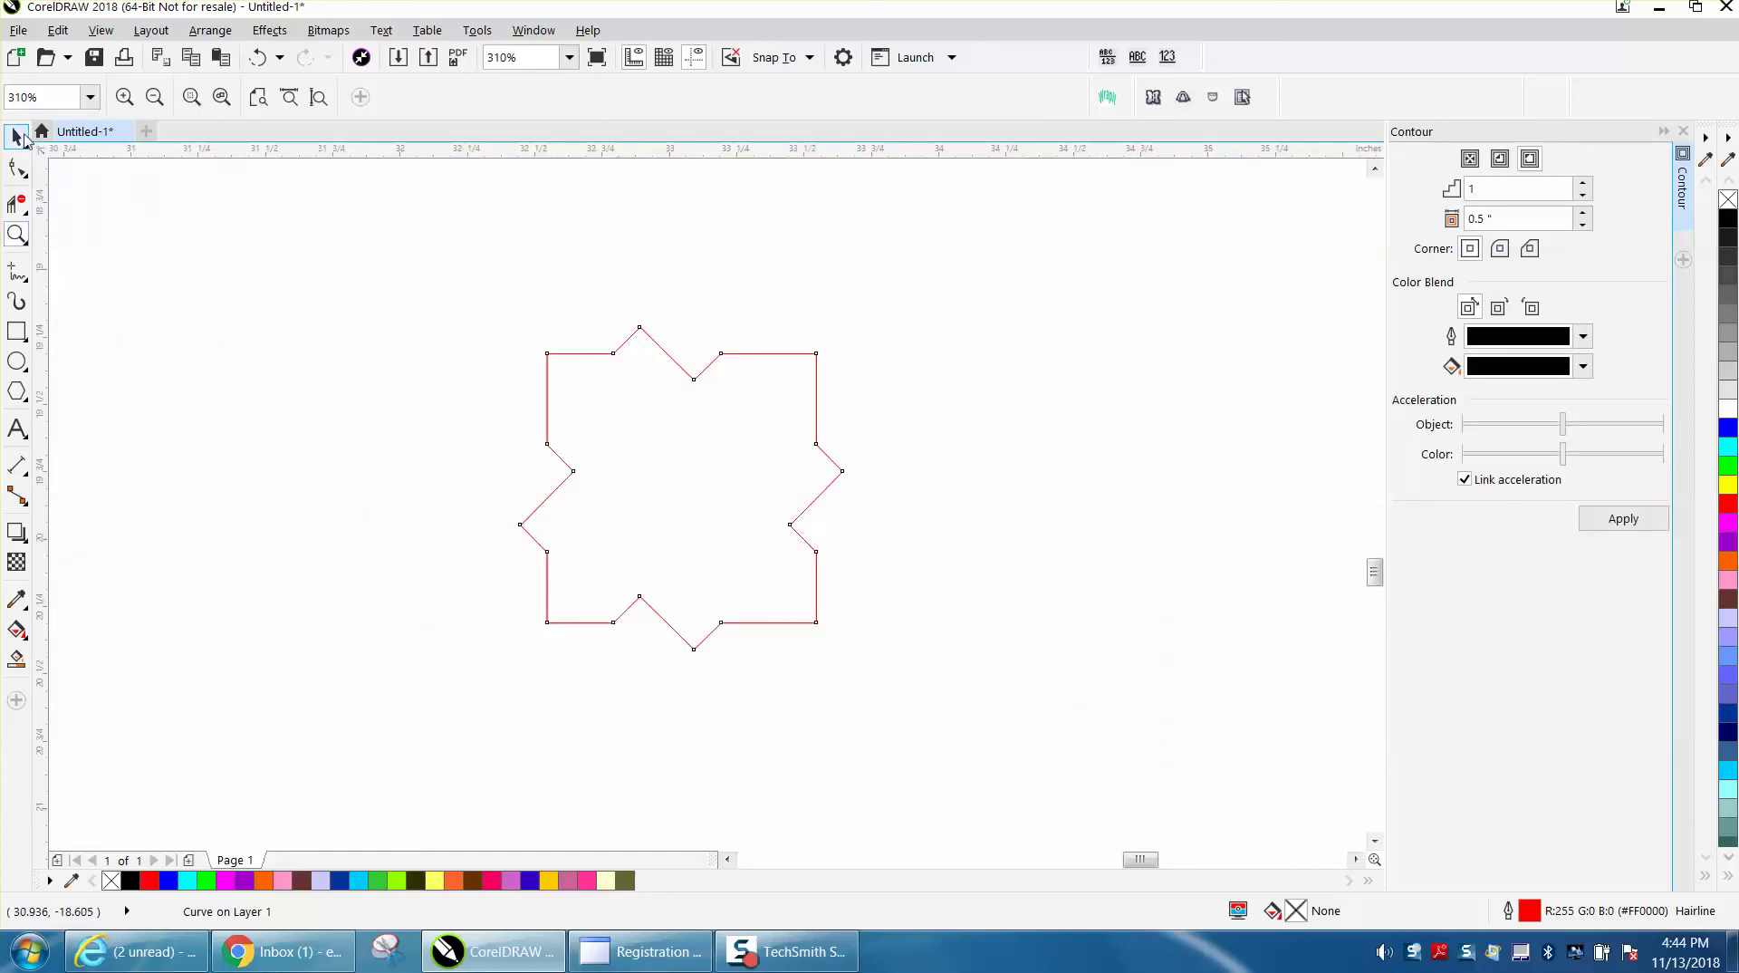
left_click(18, 136)
key("KP_Add")
key("Left")
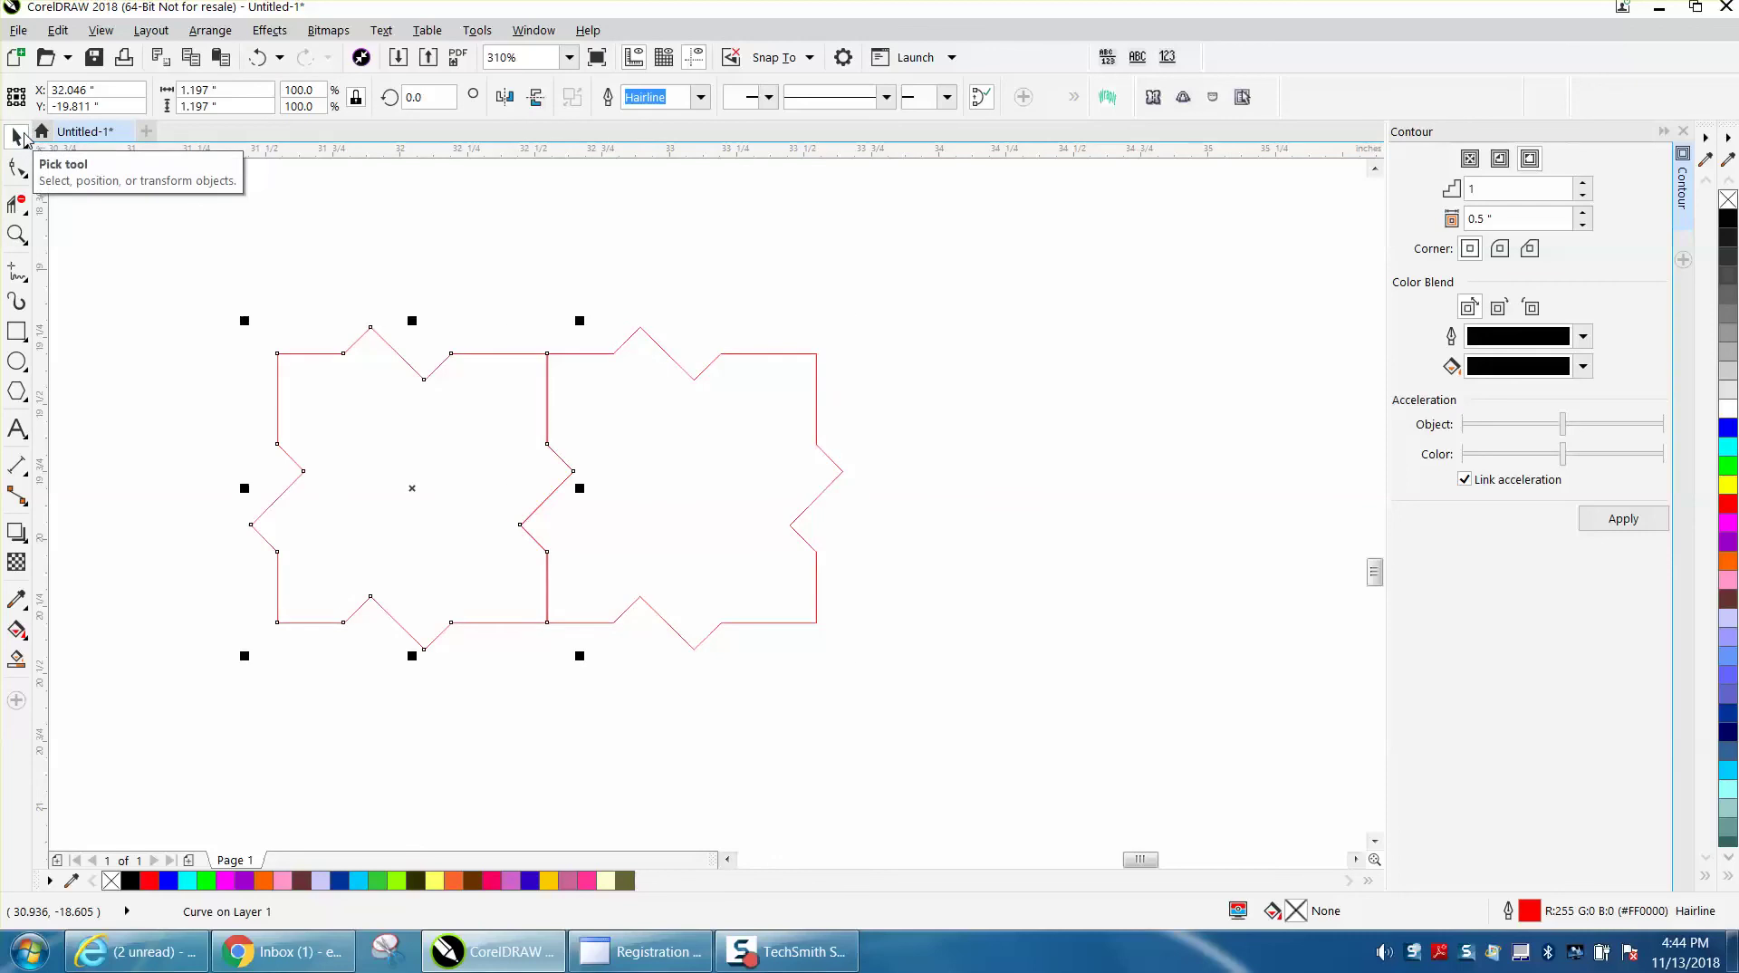
key("Left")
scroll(652, 335, "down", 2)
left_click_drag(411, 417, 512, 412)
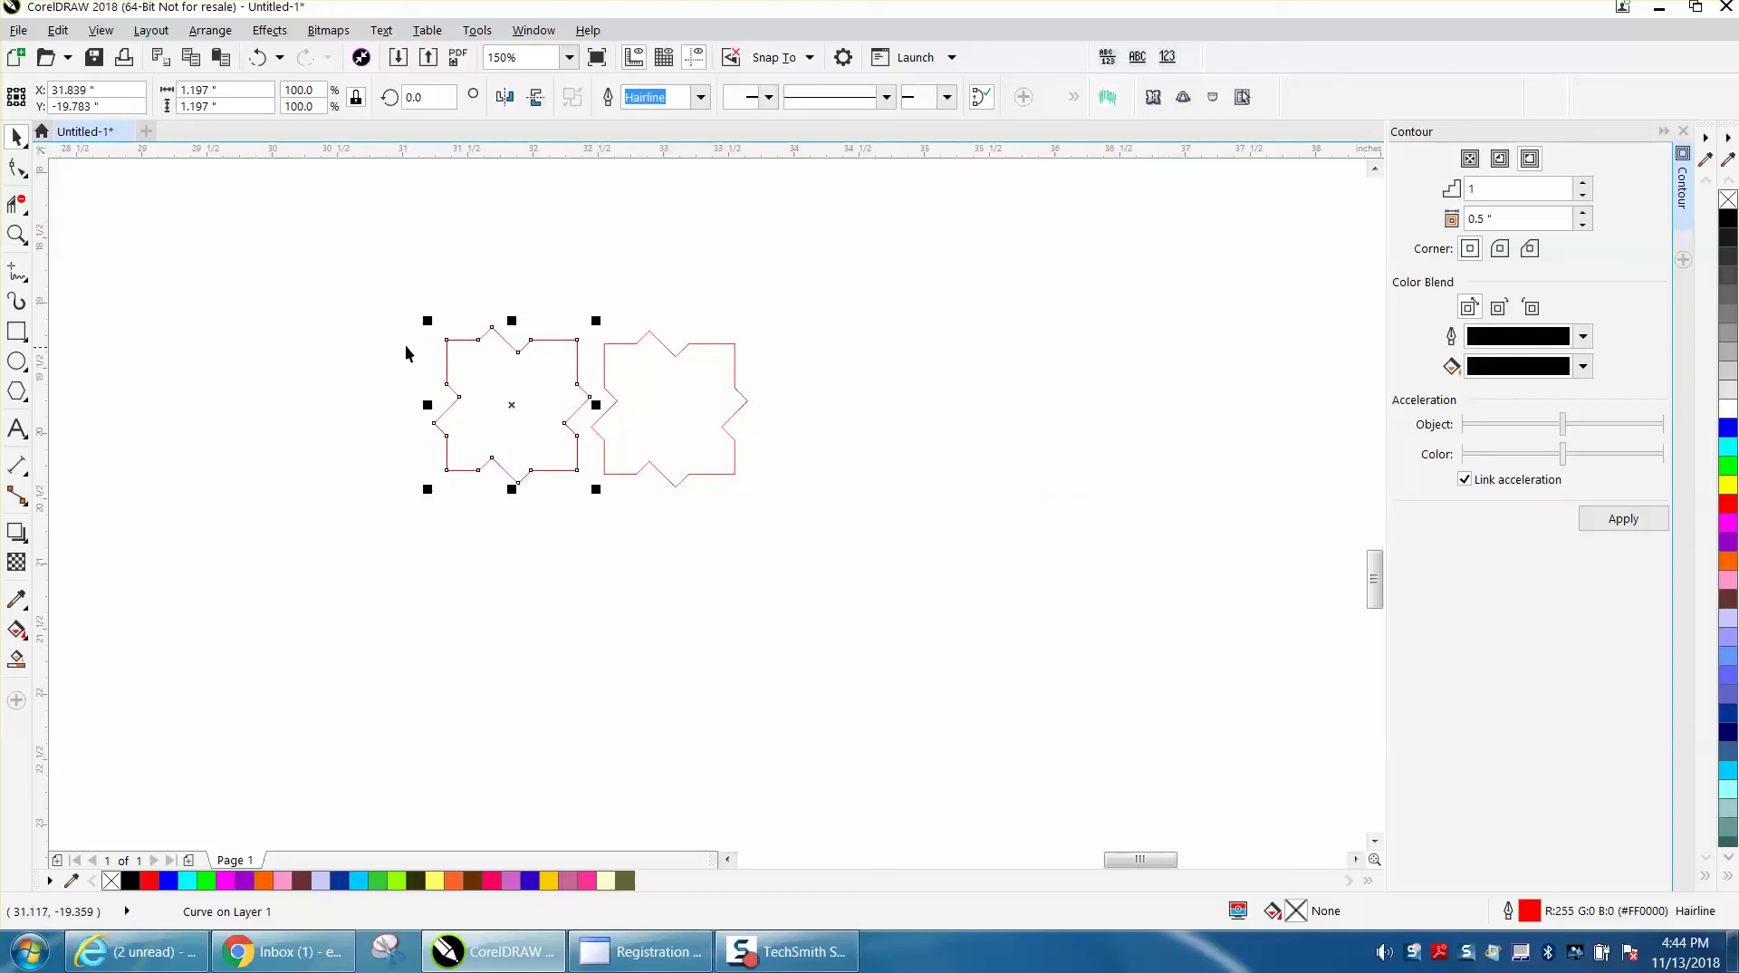
Place the remaining right-column piece of the centre block left of the two separated pieces and shift all three slightly right and down
scroll(634, 343, "down", 4)
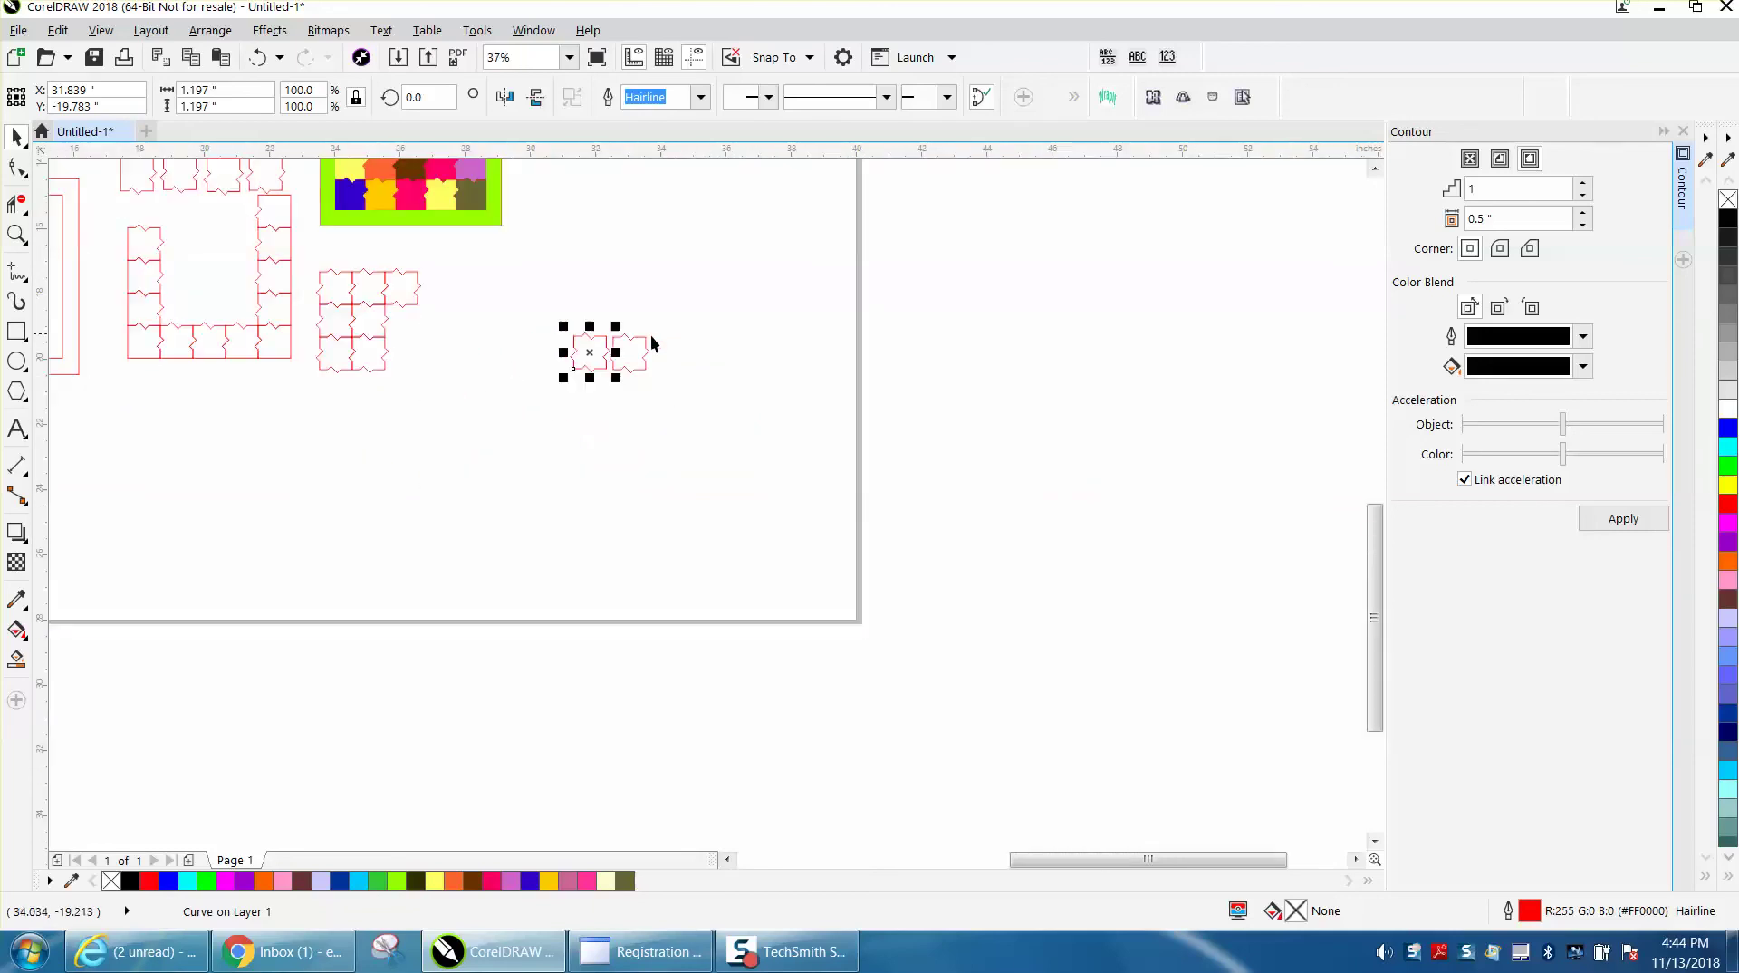
left_click_drag(590, 352, 537, 349)
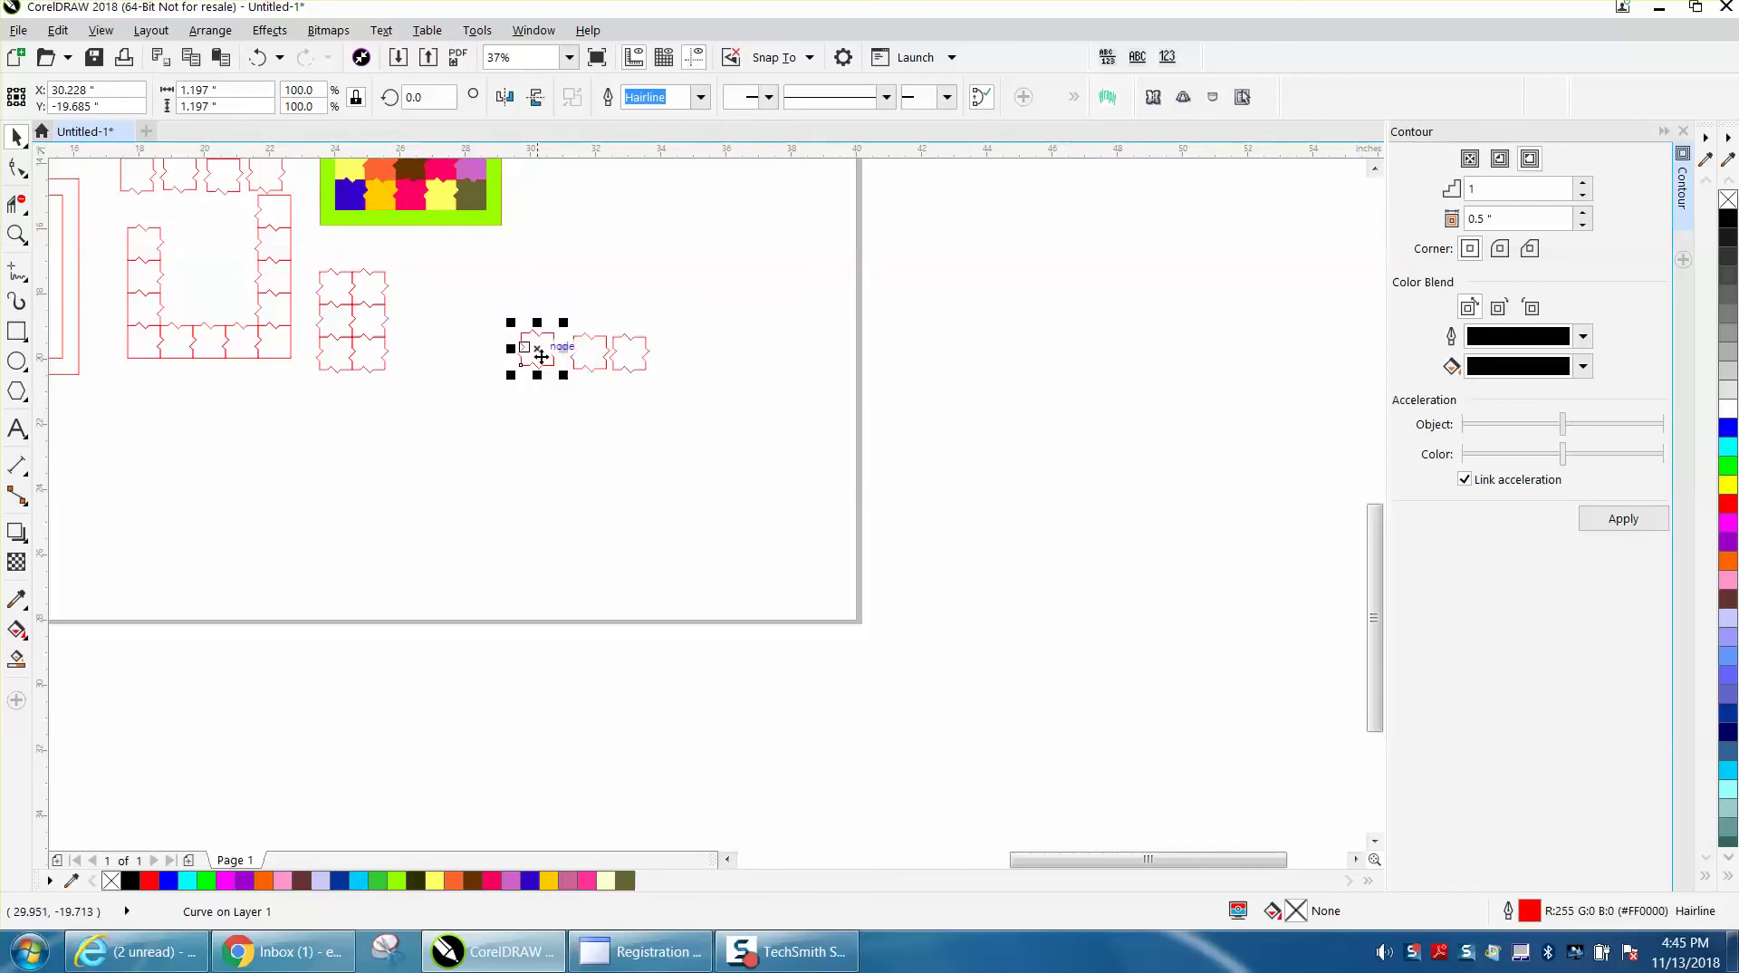
left_click_drag(489, 306, 687, 391)
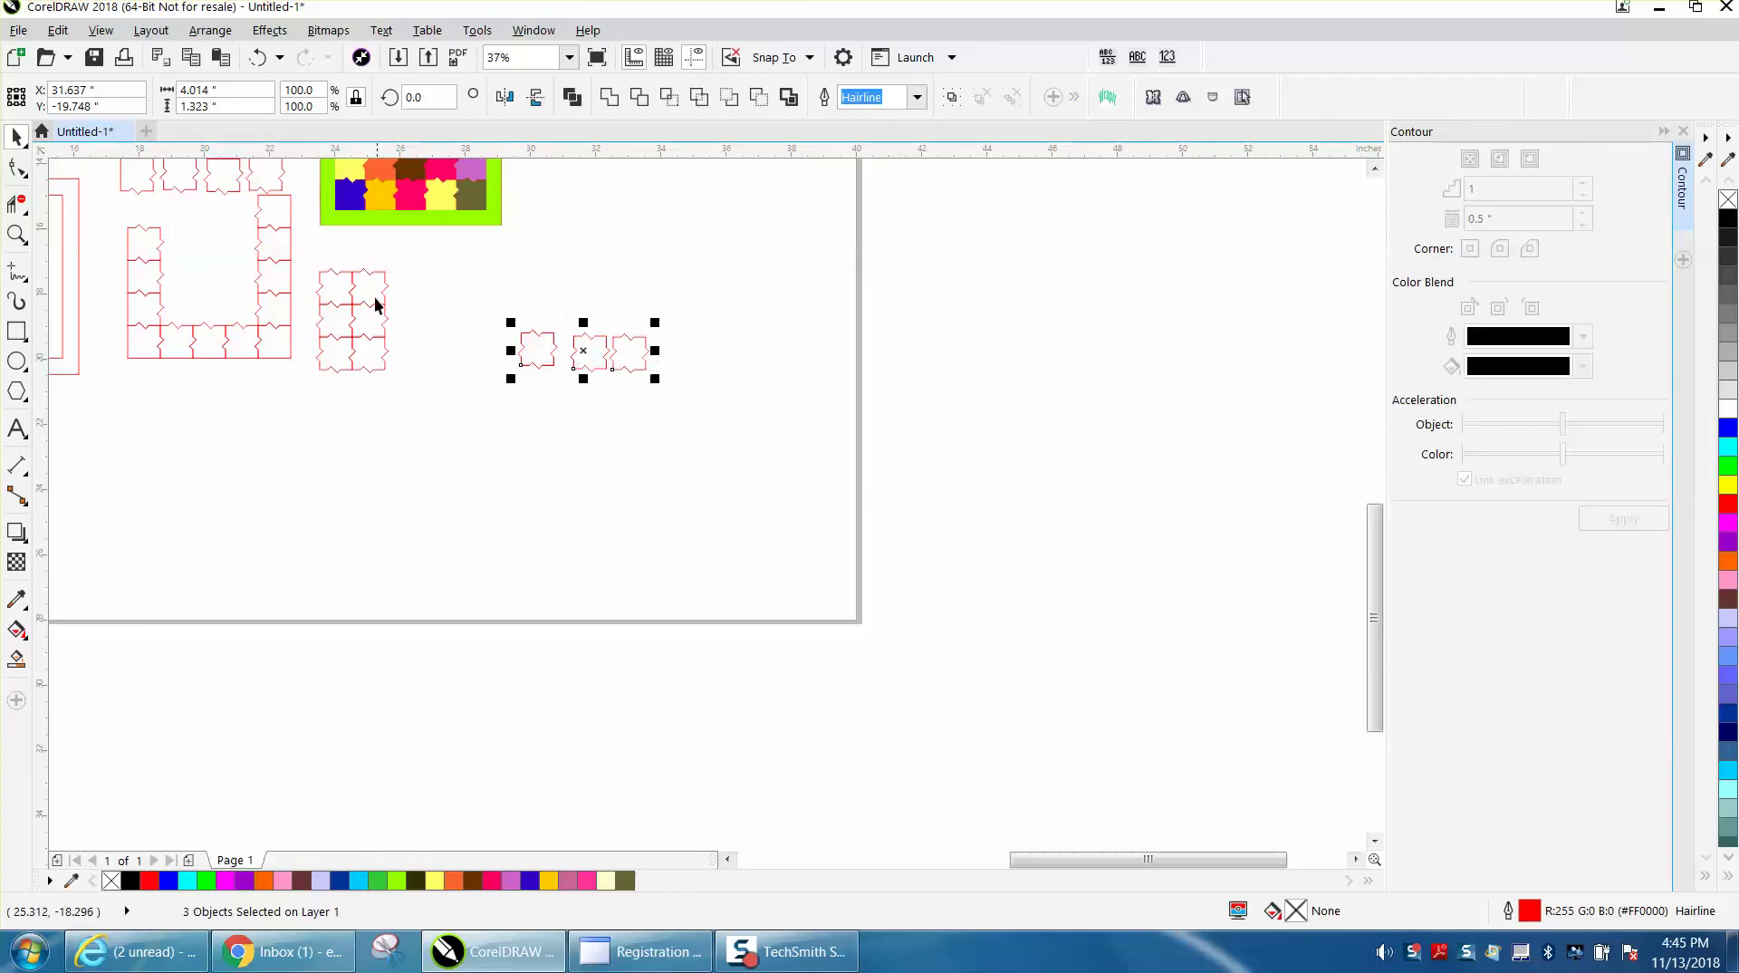
left_click_drag(538, 341, 552, 350)
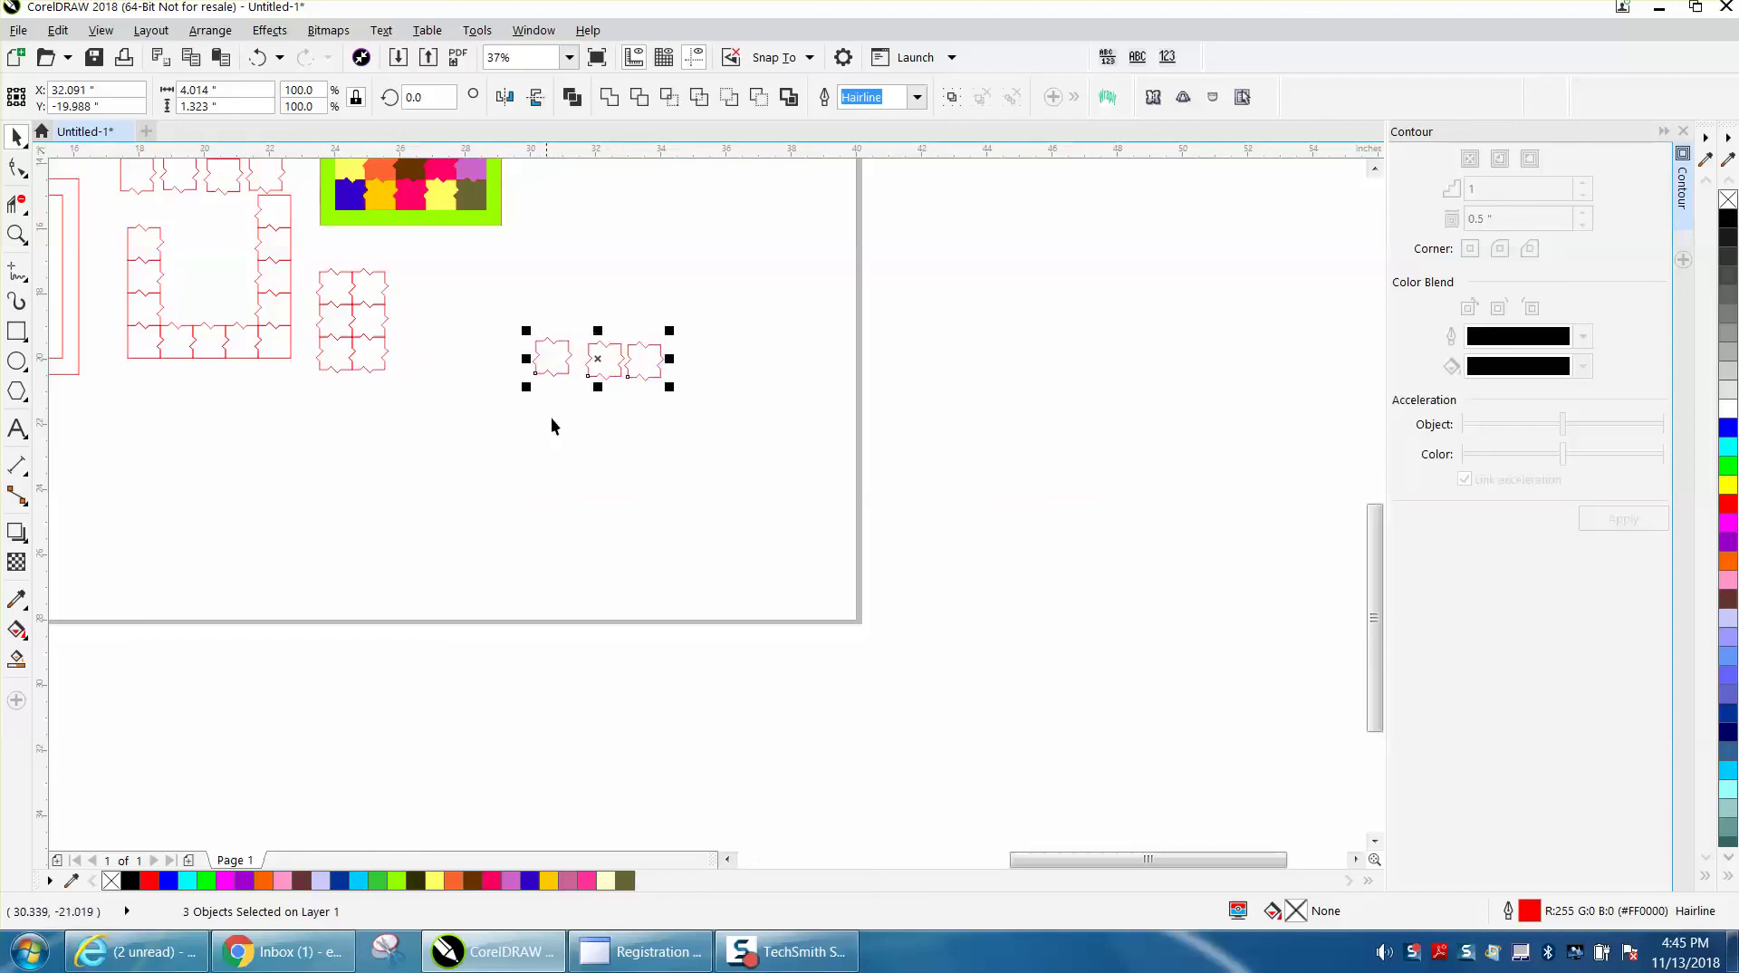
left_click(551, 419)
scroll(508, 400, "down", 1)
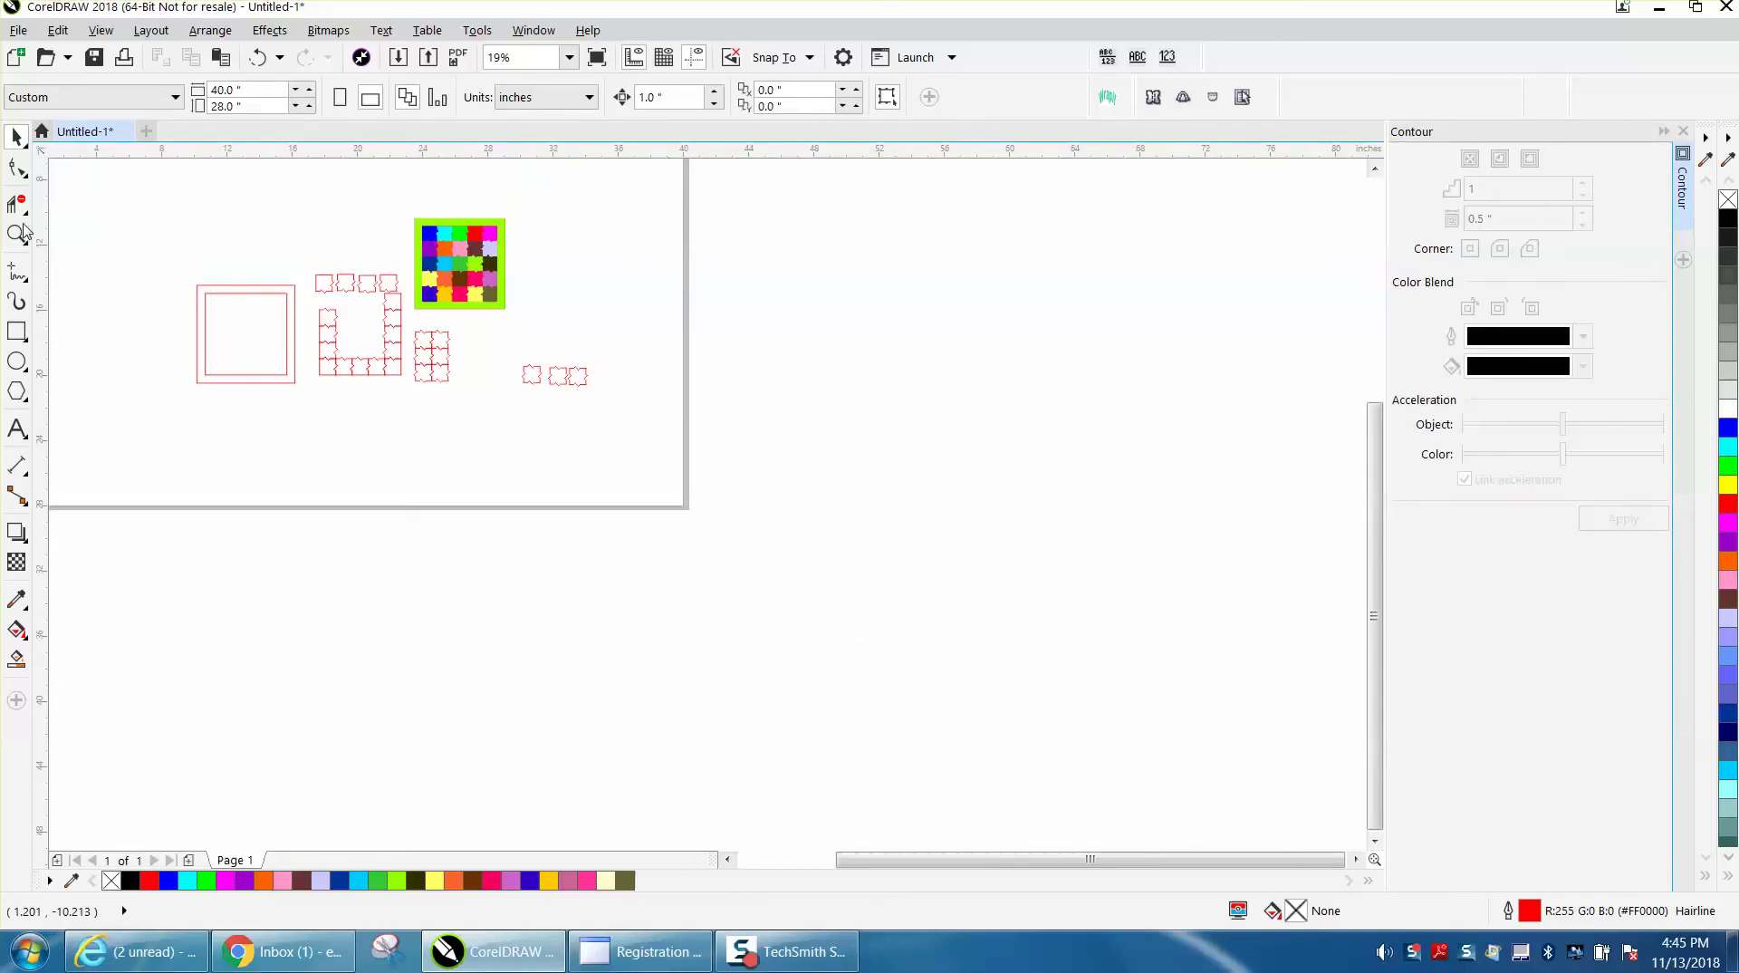